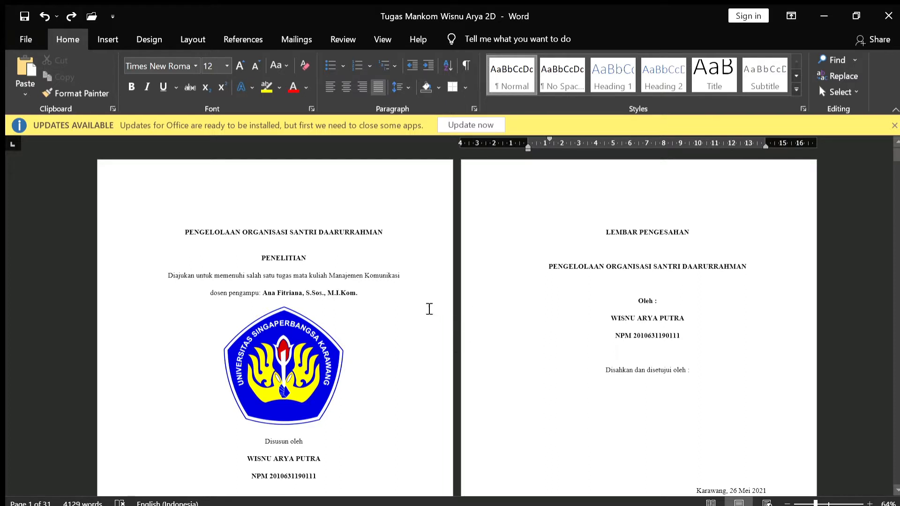
Review the front matter from the cover page to the Daftar Isi, checking how these pages are numbered.
{"action": "scroll", "coordinate": [426, 321], "scroll_direction": "down", "scroll_amount": 3}
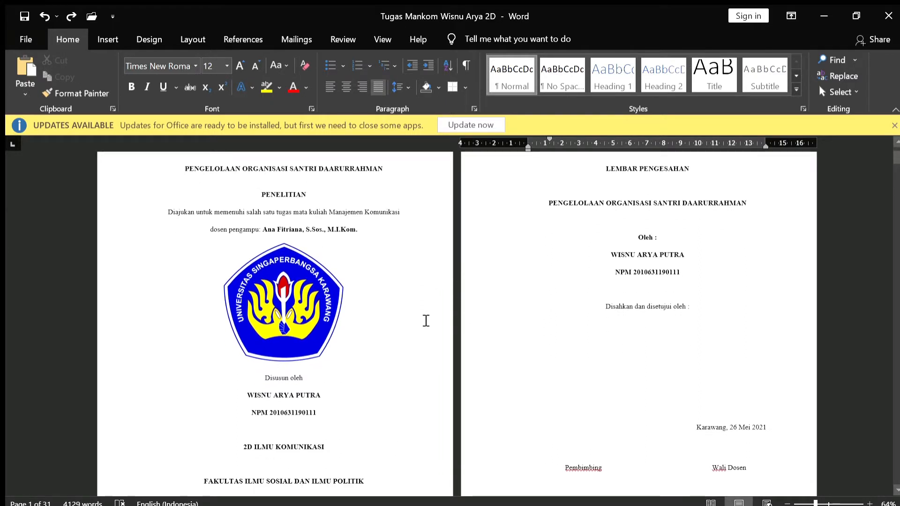
{"action": "scroll", "coordinate": [425, 320], "scroll_direction": "down", "scroll_amount": 2}
{"action": "scroll", "coordinate": [425, 320], "scroll_direction": "down", "scroll_amount": 2}
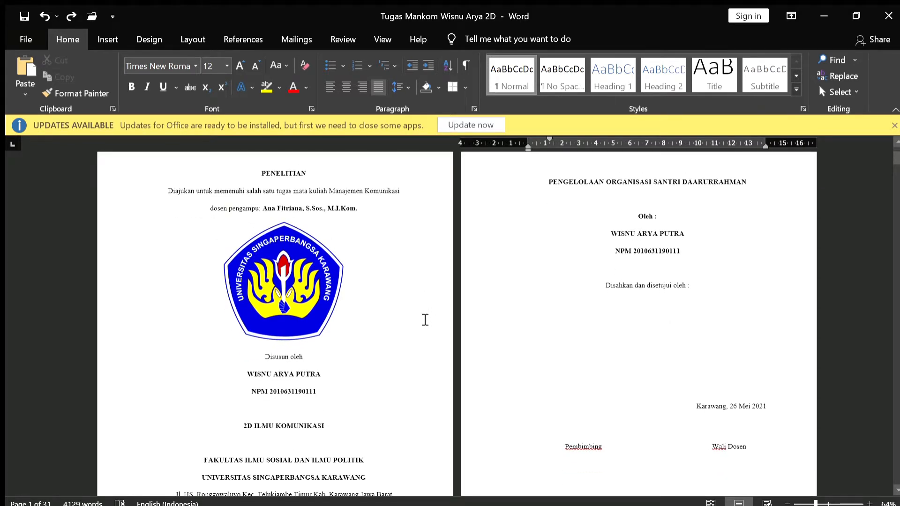
{"action": "scroll", "coordinate": [425, 320], "scroll_direction": "down", "scroll_amount": 20}
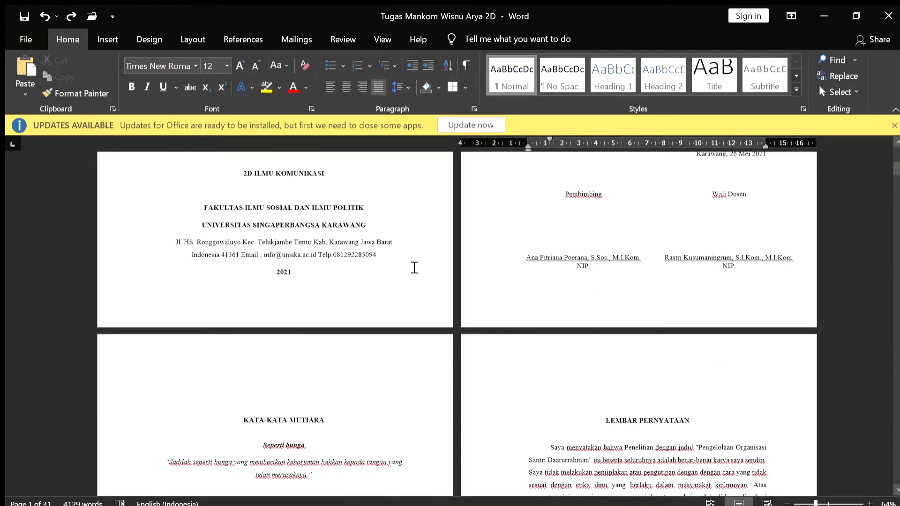
{"action": "scroll", "coordinate": [422, 266], "scroll_direction": "down", "scroll_amount": 18}
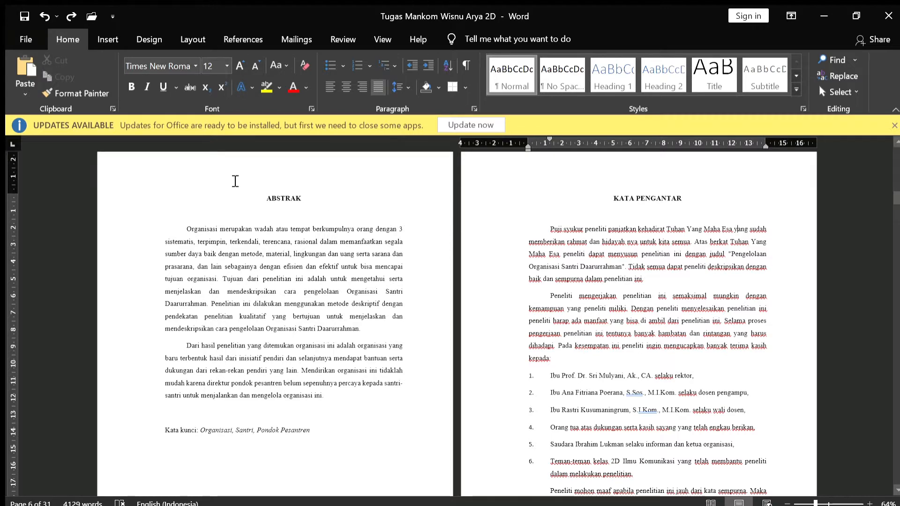
{"action": "scroll", "coordinate": [318, 192], "scroll_direction": "down", "scroll_amount": 6}
{"action": "scroll", "coordinate": [650, 192], "scroll_direction": "up", "scroll_amount": 5}
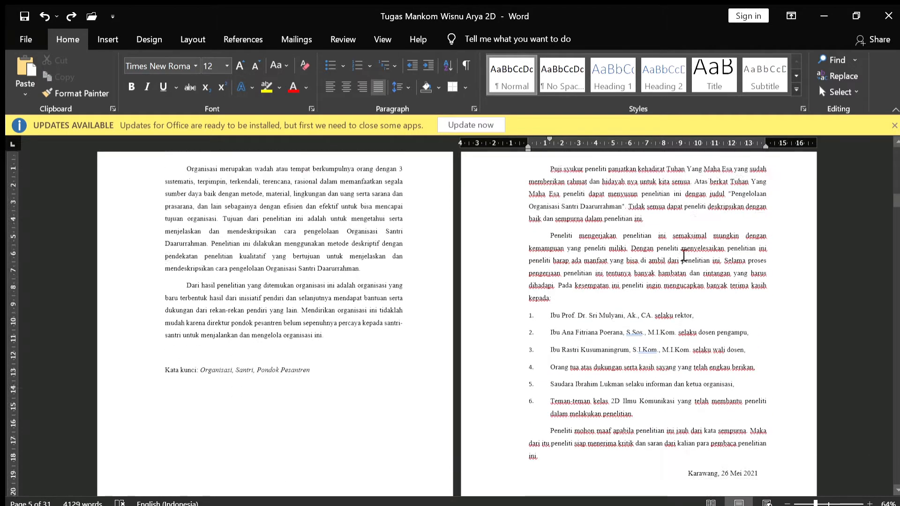
{"action": "scroll", "coordinate": [738, 267], "scroll_direction": "down", "scroll_amount": 15}
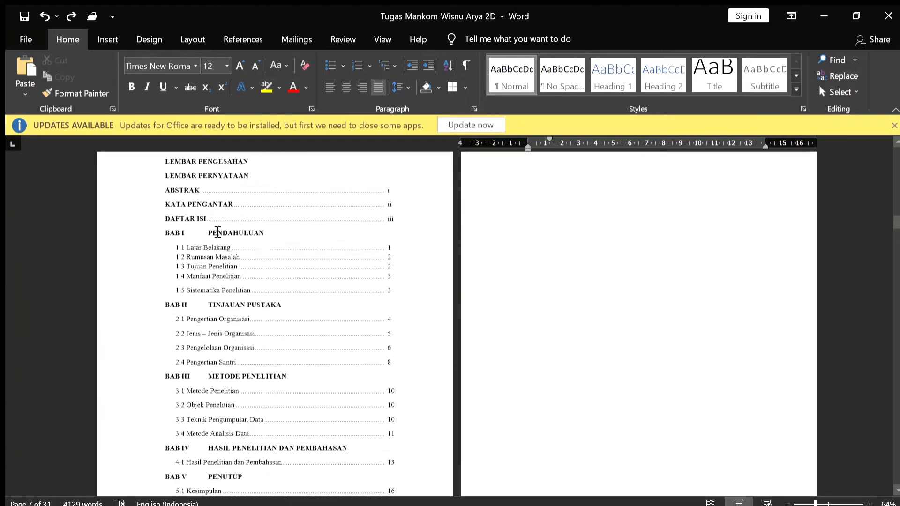
{"action": "scroll", "coordinate": [311, 303], "scroll_direction": "up", "scroll_amount": 5}
{"action": "scroll", "coordinate": [482, 216], "scroll_direction": "down", "scroll_amount": 5}
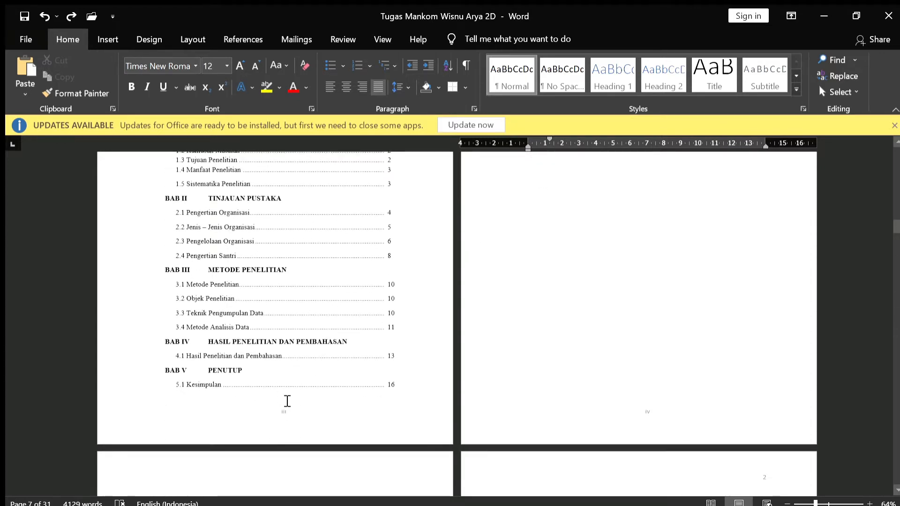
Examine the page number placement in Bab I and the start of Bab II, comparing chapter opening pages with the pages that follow.
{"action": "scroll", "coordinate": [351, 367], "scroll_direction": "down", "scroll_amount": 8}
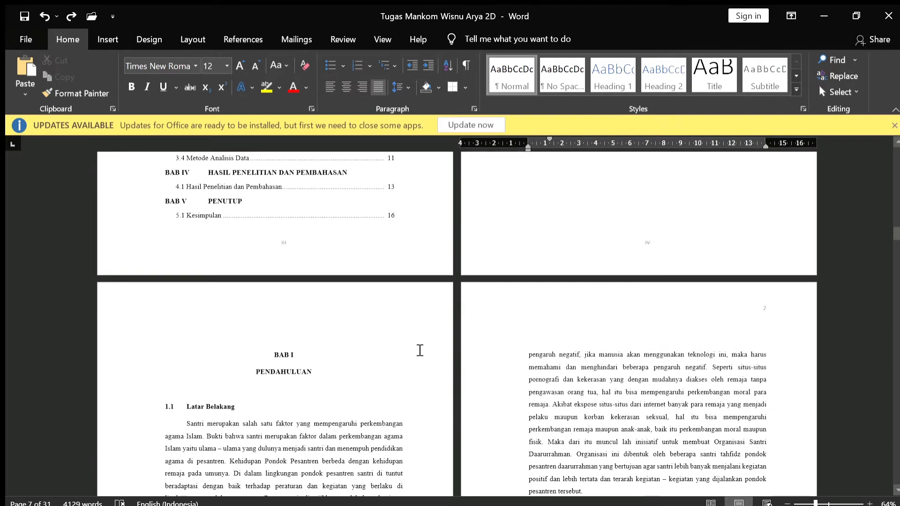
{"action": "scroll", "coordinate": [408, 271], "scroll_direction": "down", "scroll_amount": 4}
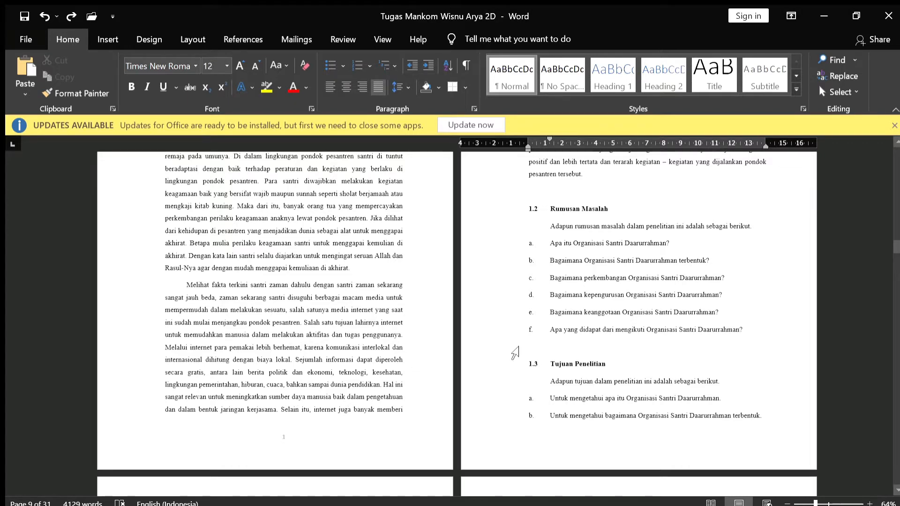
{"action": "scroll", "coordinate": [515, 353], "scroll_direction": "up", "scroll_amount": 6}
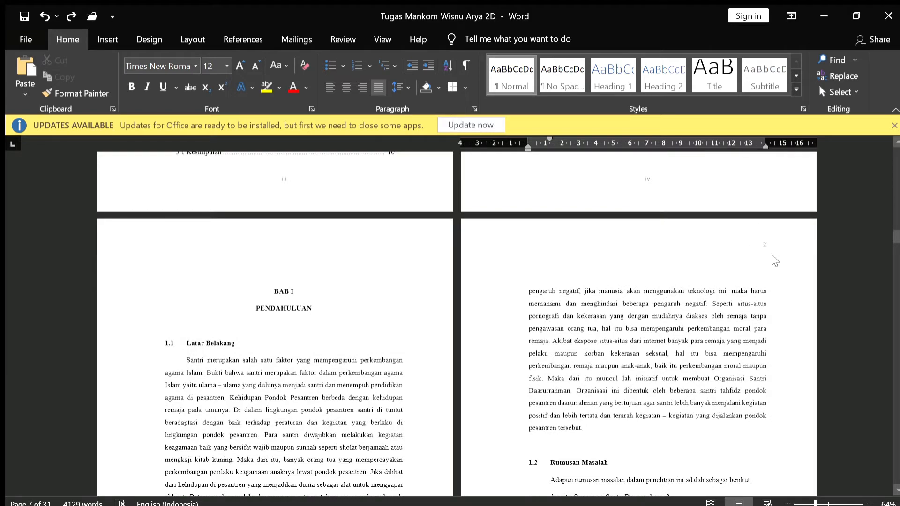
{"action": "scroll", "coordinate": [577, 327], "scroll_direction": "down", "scroll_amount": 12}
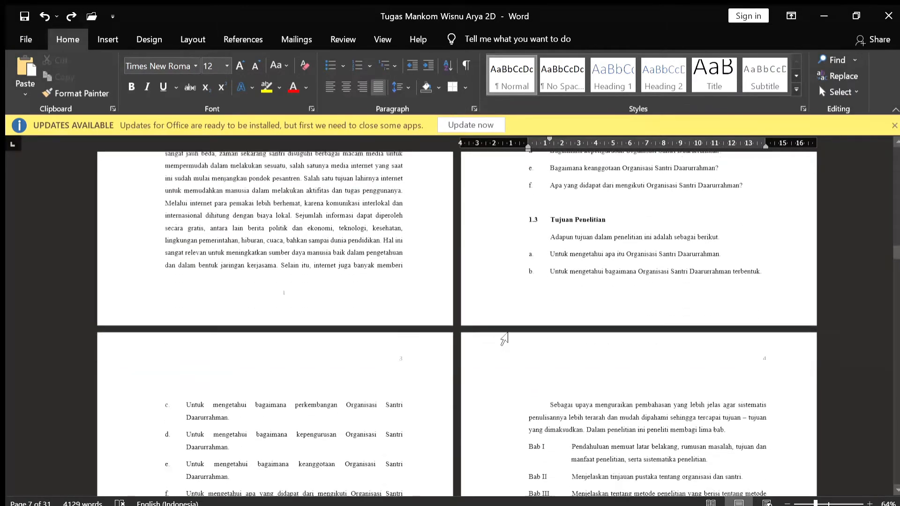
{"action": "scroll", "coordinate": [503, 338], "scroll_direction": "down", "scroll_amount": 15}
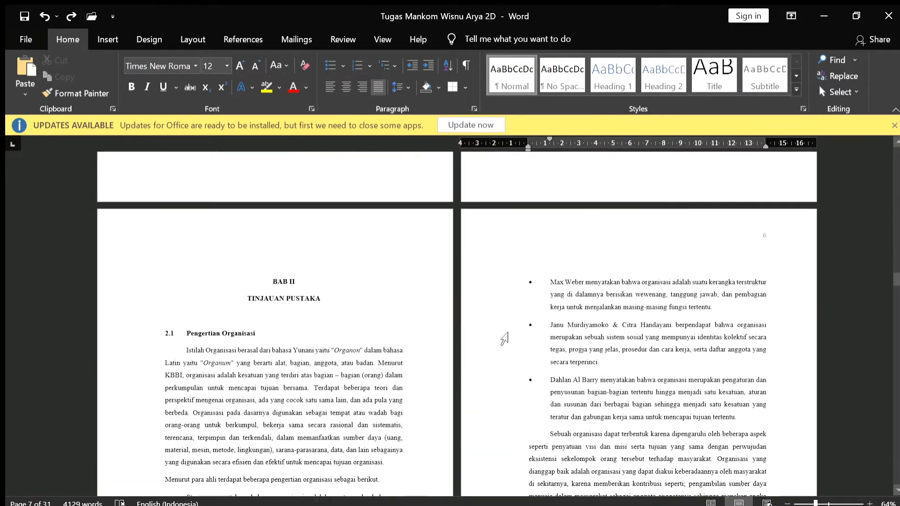
{"action": "scroll", "coordinate": [504, 339], "scroll_direction": "down", "scroll_amount": 4}
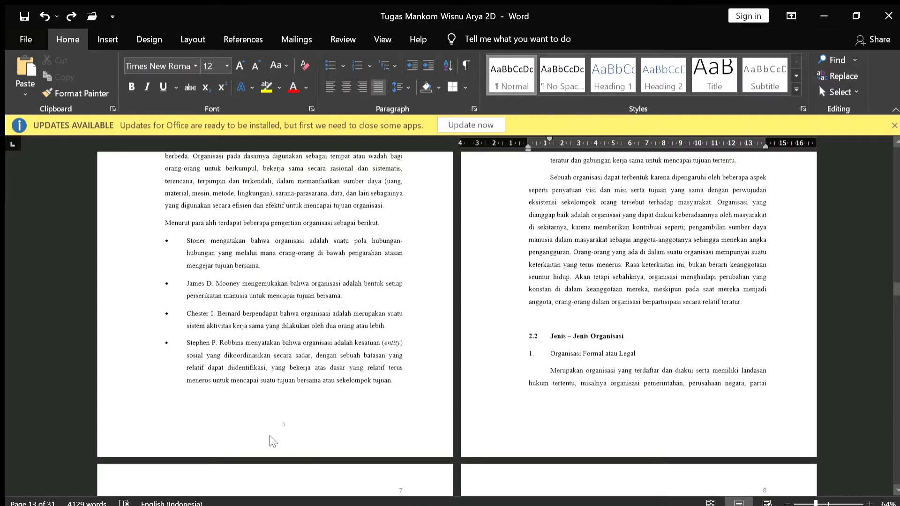
{"action": "scroll", "coordinate": [503, 389], "scroll_direction": "up", "scroll_amount": 7}
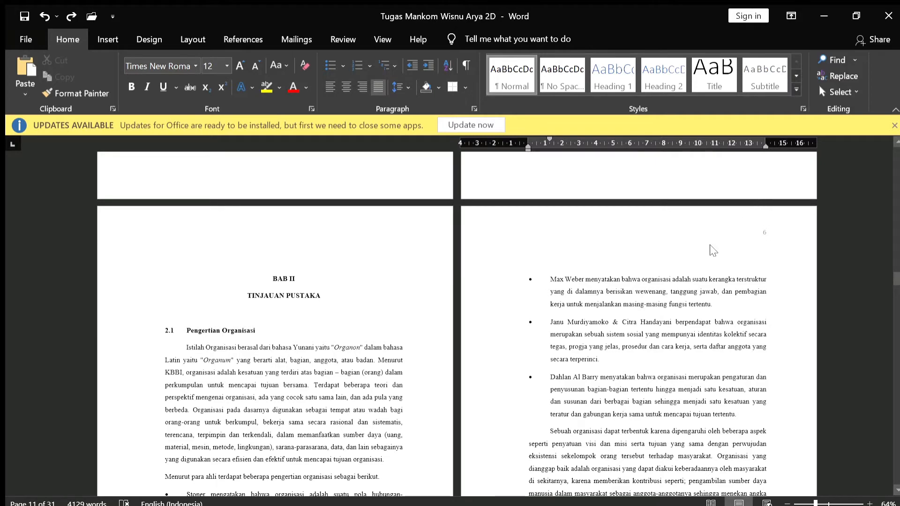
{"action": "scroll", "coordinate": [604, 355], "scroll_direction": "down", "scroll_amount": 8}
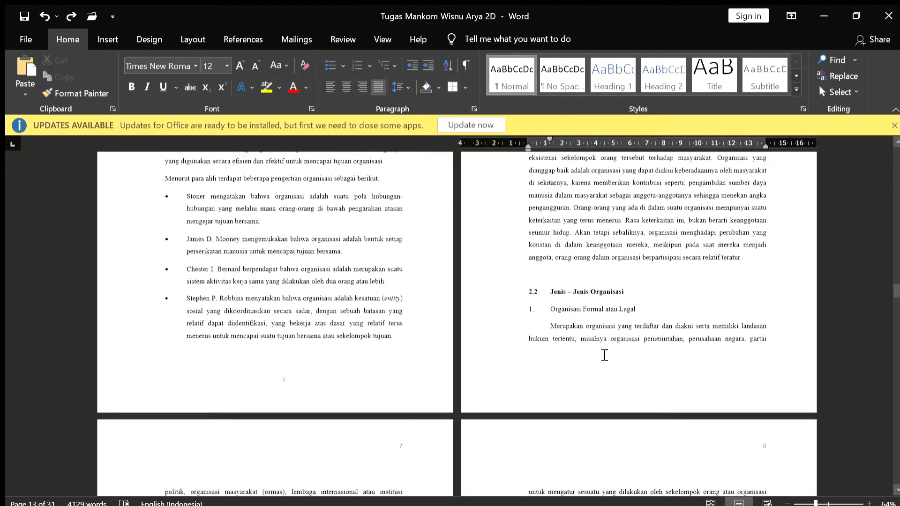
Examine the page numbering from section 2.2 through Bab III and Bab IV to the opening page of Bab V.
{"action": "scroll", "coordinate": [605, 355], "scroll_direction": "down", "scroll_amount": 5}
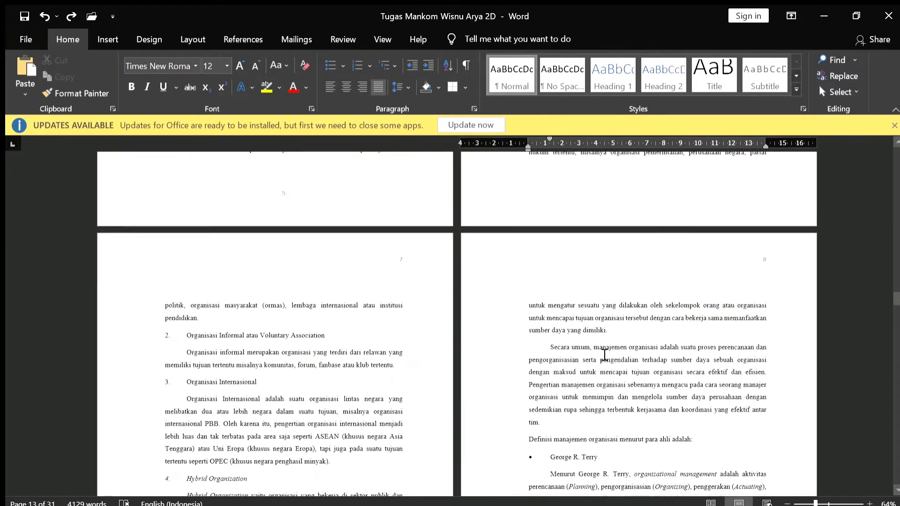
{"action": "scroll", "coordinate": [605, 355], "scroll_direction": "down", "scroll_amount": 2}
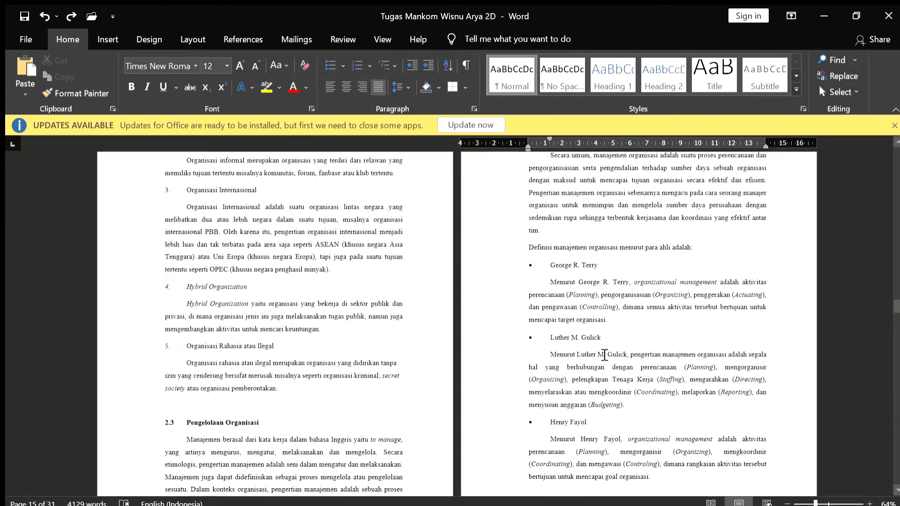
{"action": "scroll", "coordinate": [604, 355], "scroll_direction": "down", "scroll_amount": 2}
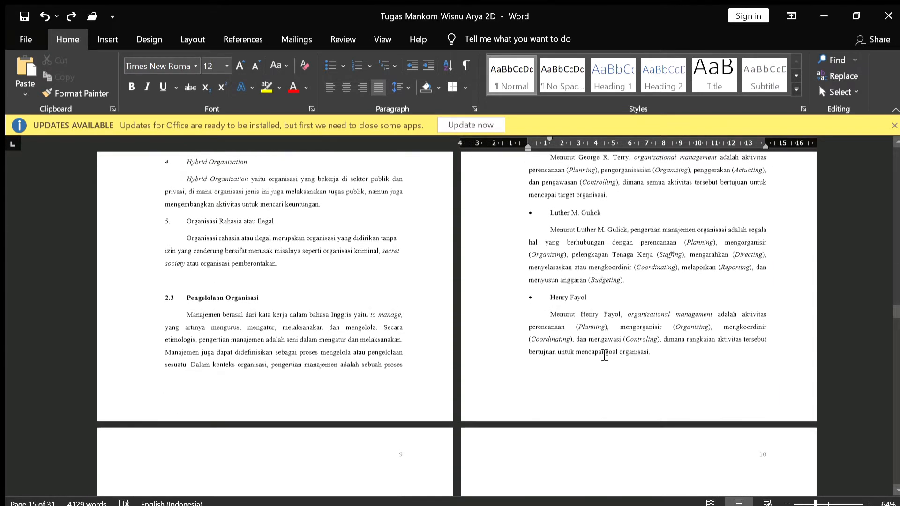
{"action": "scroll", "coordinate": [604, 355], "scroll_direction": "down", "scroll_amount": 10}
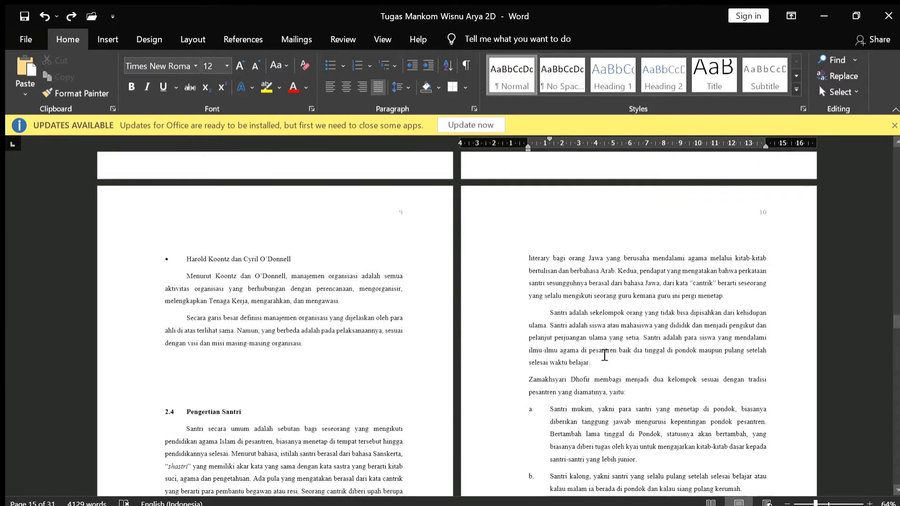
{"action": "scroll", "coordinate": [604, 355], "scroll_direction": "down", "scroll_amount": 12}
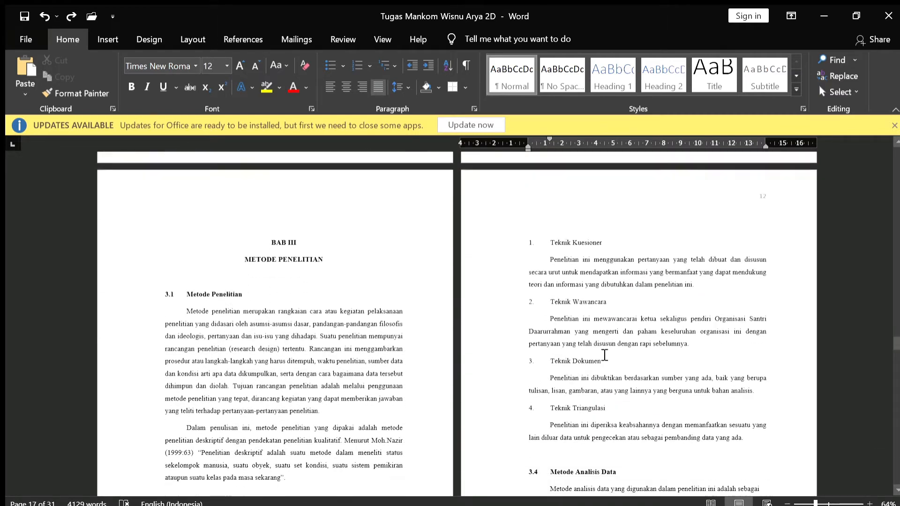
{"action": "scroll", "coordinate": [605, 354], "scroll_direction": "down", "scroll_amount": 4}
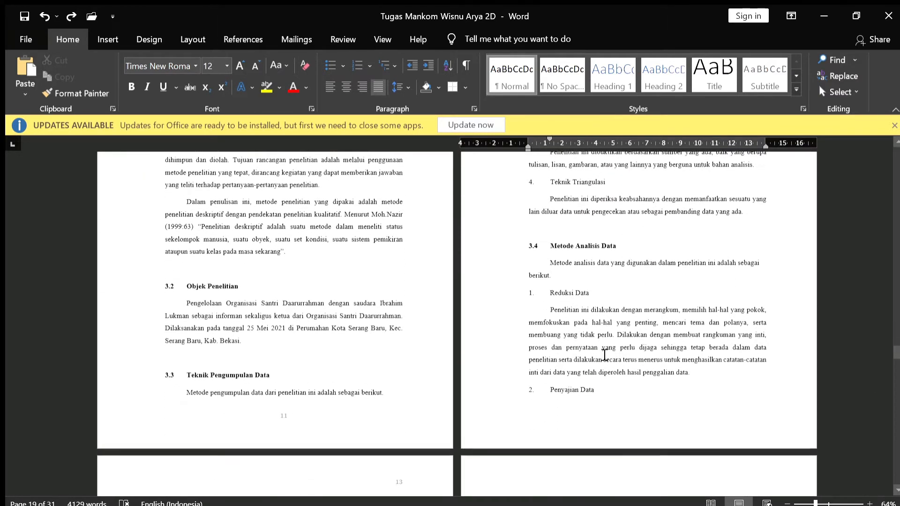
{"action": "scroll", "coordinate": [774, 246], "scroll_direction": "up", "scroll_amount": 8}
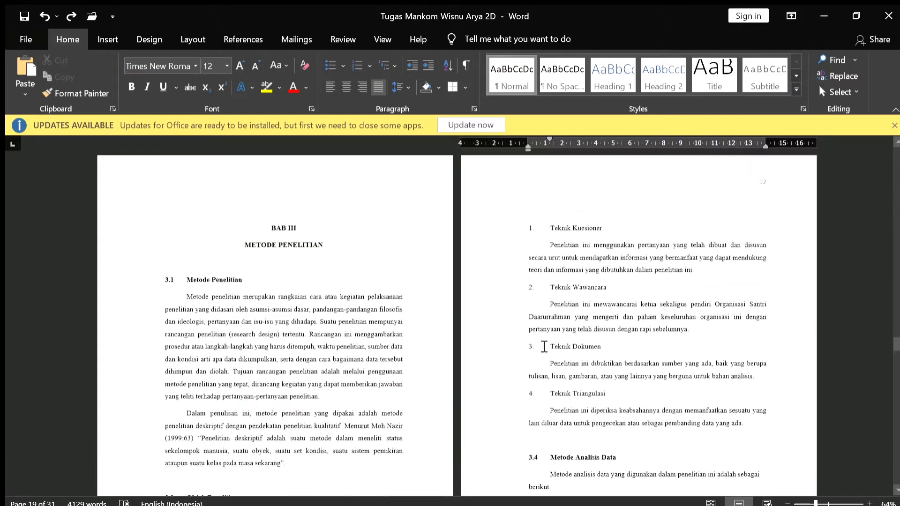
{"action": "scroll", "coordinate": [797, 380], "scroll_direction": "down", "scroll_amount": 20}
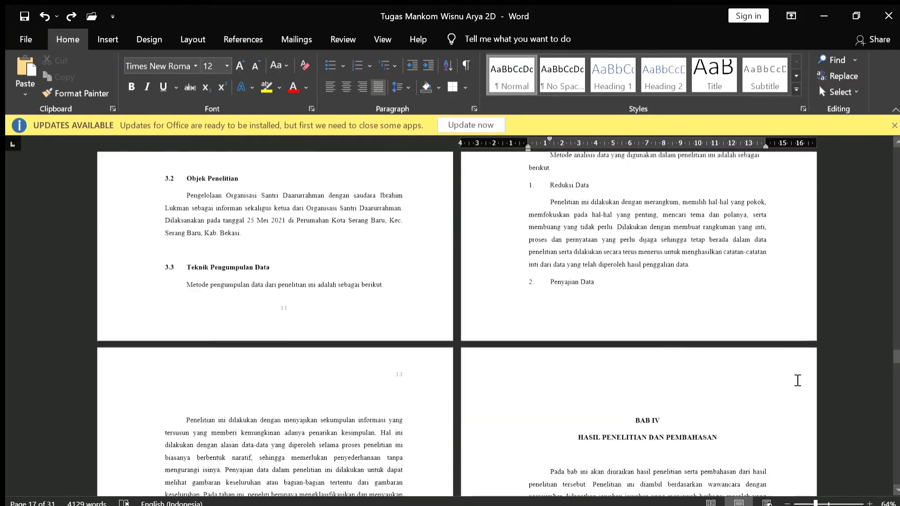
{"action": "scroll", "coordinate": [797, 378], "scroll_direction": "down", "scroll_amount": 15}
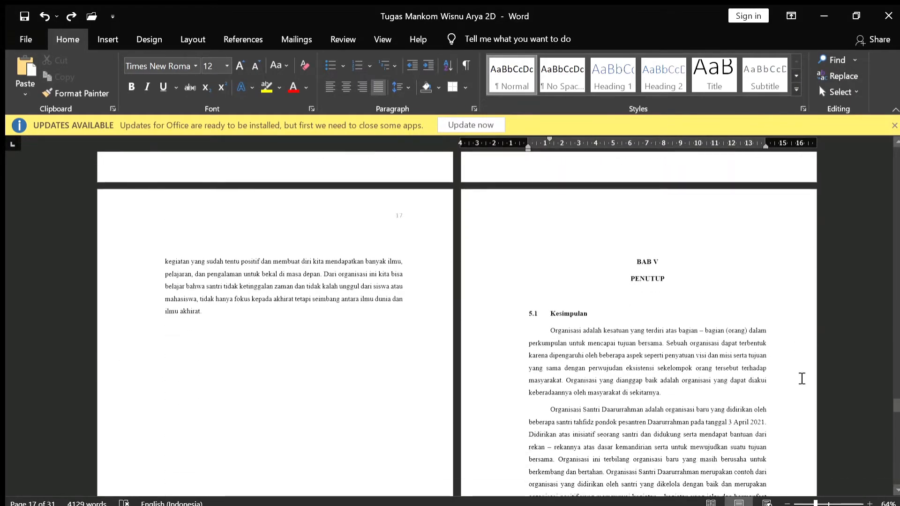
Check the page numbers on the Daftar Pustaka and Lampiran pages, and return to the beginning of the document.
{"action": "scroll", "coordinate": [799, 377], "scroll_direction": "down", "scroll_amount": 8}
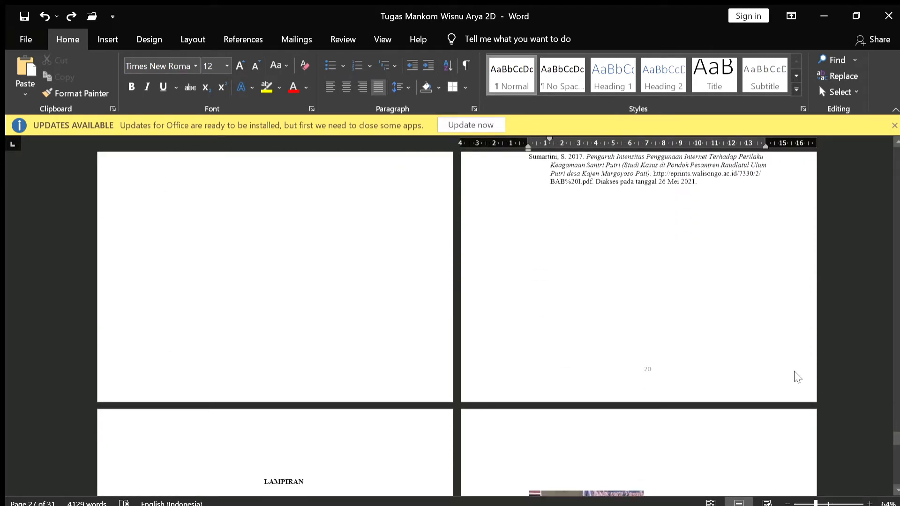
{"action": "scroll", "coordinate": [797, 377], "scroll_direction": "down", "scroll_amount": 7}
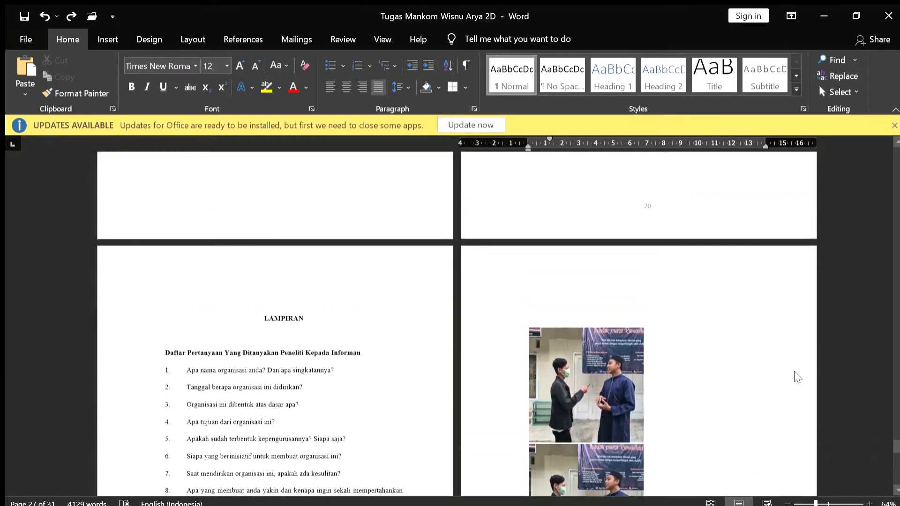
{"action": "scroll", "coordinate": [797, 377], "scroll_direction": "up", "scroll_amount": 11}
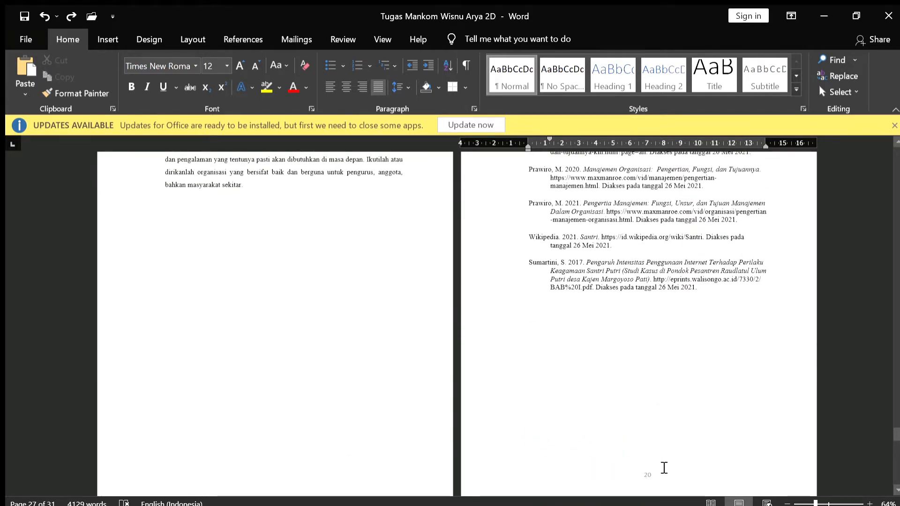
{"action": "scroll", "coordinate": [663, 465], "scroll_direction": "down", "scroll_amount": 18}
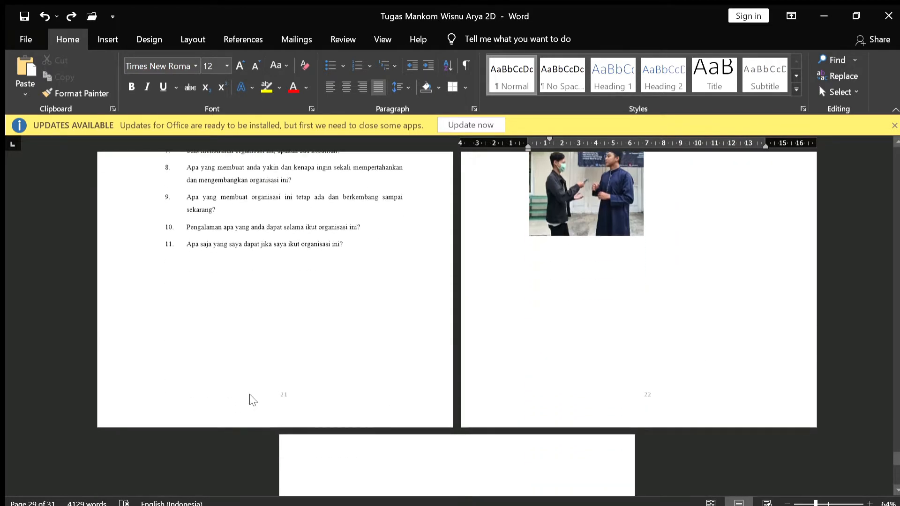
{"action": "scroll", "coordinate": [405, 349], "scroll_direction": "up", "scroll_amount": 5}
{"action": "scroll", "coordinate": [405, 350], "scroll_direction": "up", "scroll_amount": 15}
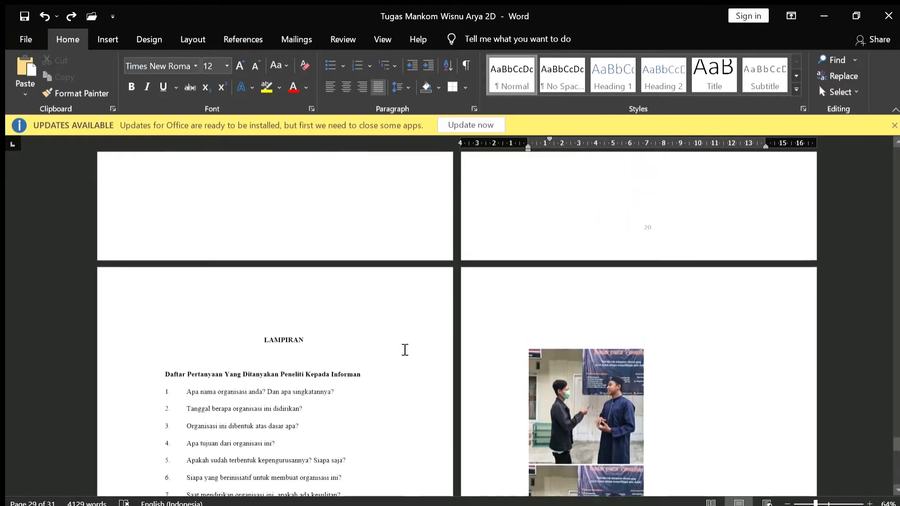
{"action": "scroll", "coordinate": [405, 350], "scroll_direction": "up", "scroll_amount": 8}
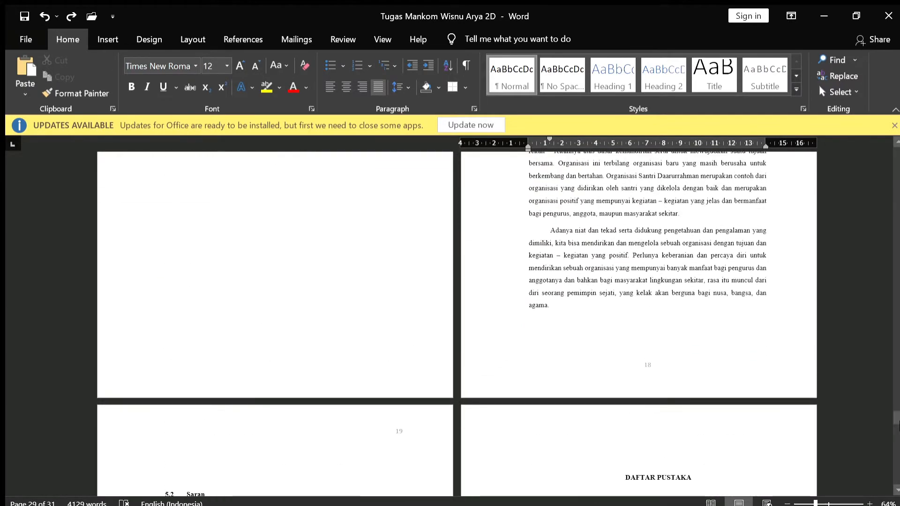
{"action": "left_click_drag", "start_coordinate": [895, 427], "coordinate": [875, 149]}
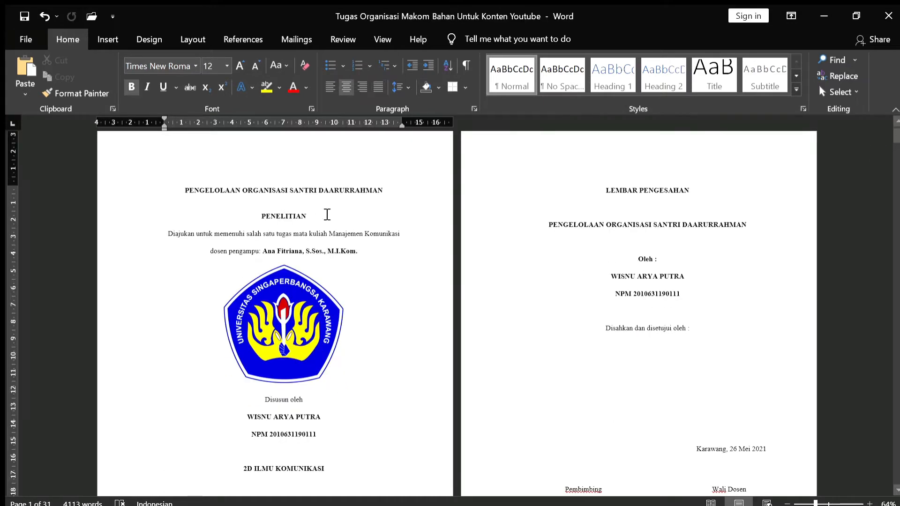
Open the cover page's header and footer for editing in the Tugas Organisasi Makom Bahan Untuk Konten Youtube document, placing the cursor in the footer.
{"action": "scroll", "coordinate": [396, 240], "scroll_direction": "down", "scroll_amount": 1}
{"action": "scroll", "coordinate": [399, 241], "scroll_direction": "down", "scroll_amount": 4}
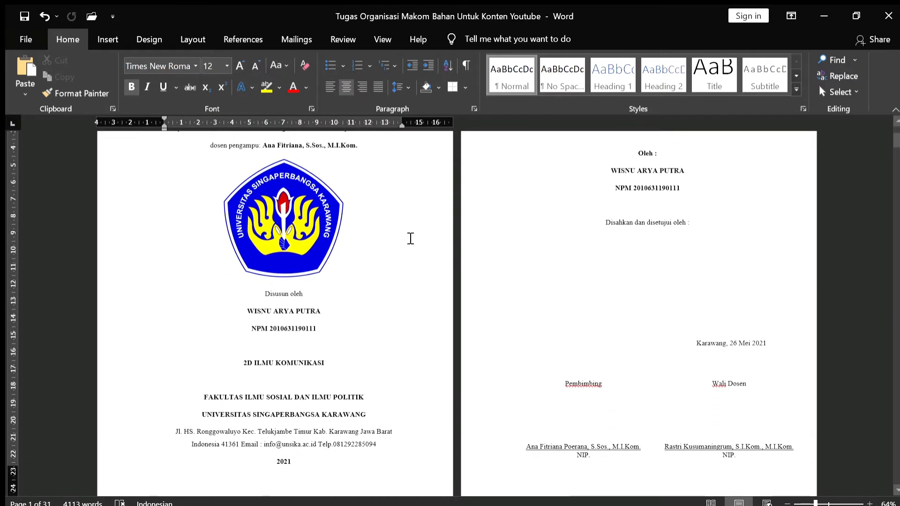
{"action": "scroll", "coordinate": [409, 238], "scroll_direction": "up", "scroll_amount": 5}
{"action": "double_click", "coordinate": [245, 169]}
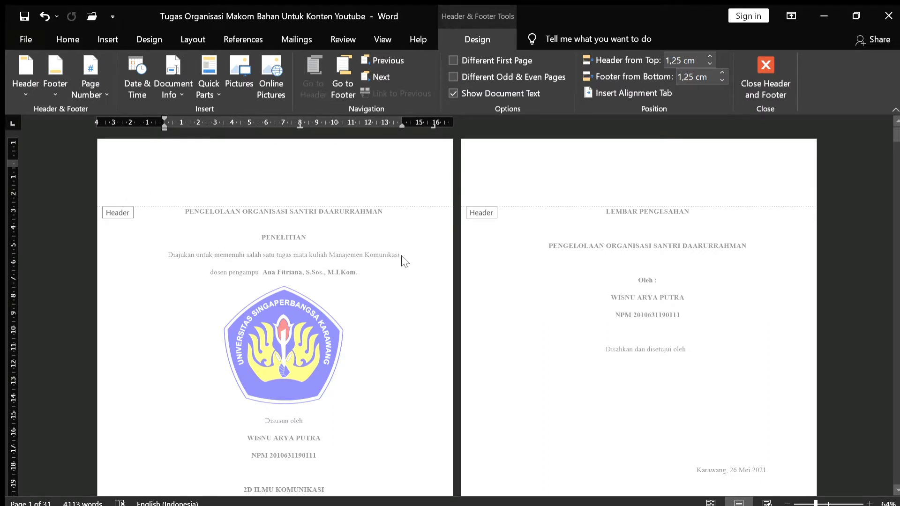
{"action": "scroll", "coordinate": [387, 241], "scroll_direction": "down", "scroll_amount": 6}
{"action": "left_click", "coordinate": [270, 344]}
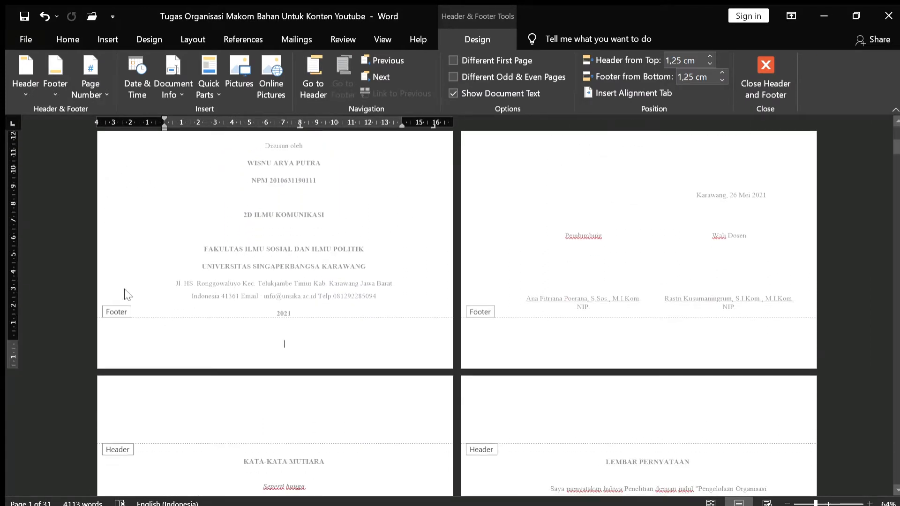
{"action": "scroll", "coordinate": [290, 271], "scroll_direction": "up", "scroll_amount": 6}
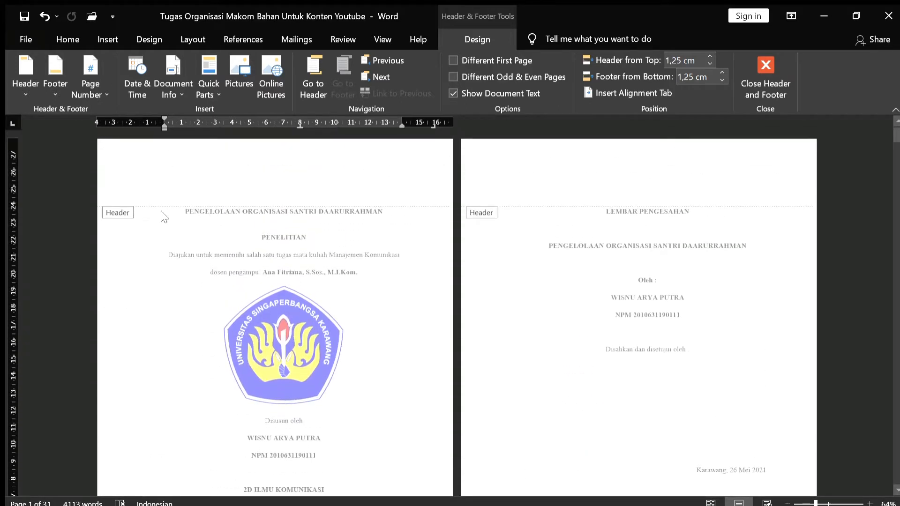
Inspect the cover page's header and footer areas in turn, leaving header and footer editing after each.
{"action": "double_click", "coordinate": [164, 216]}
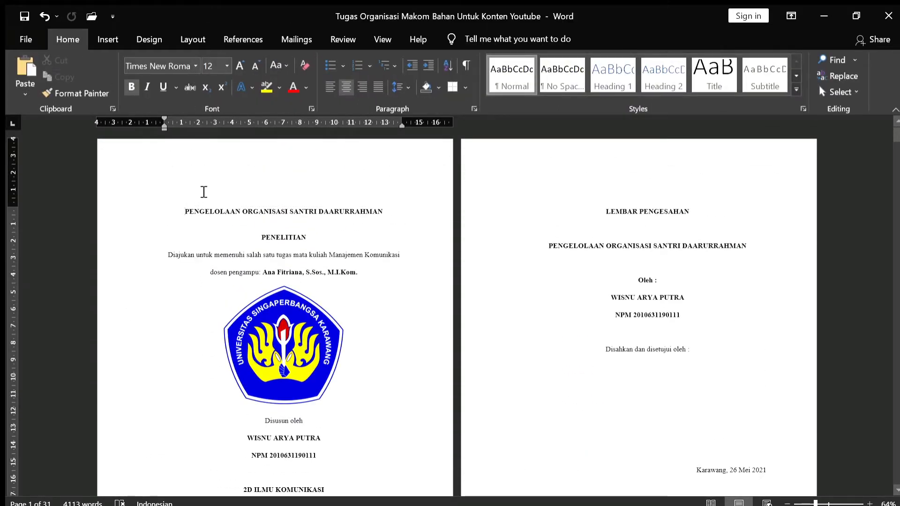
{"action": "double_click", "coordinate": [271, 174]}
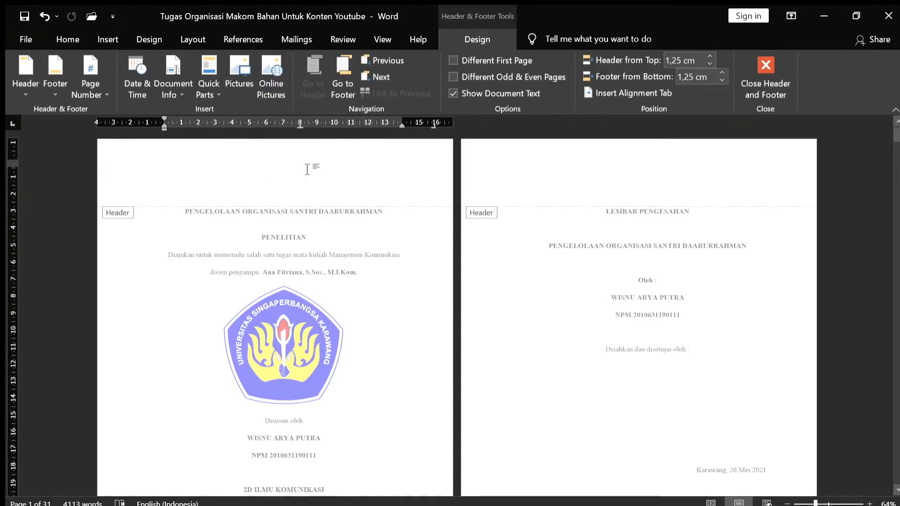
{"action": "left_click", "coordinate": [765, 75]}
{"action": "scroll", "coordinate": [337, 245], "scroll_direction": "down", "scroll_amount": 5}
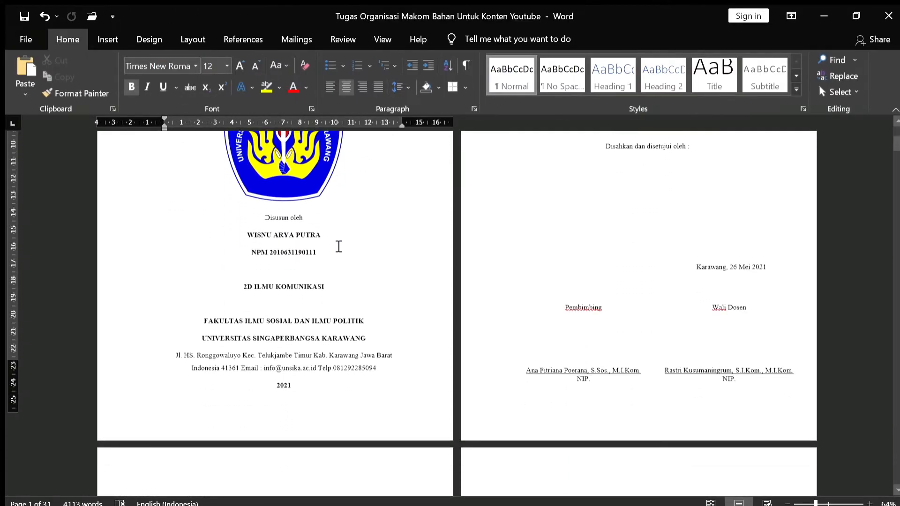
{"action": "scroll", "coordinate": [339, 247], "scroll_direction": "down", "scroll_amount": 2}
{"action": "double_click", "coordinate": [227, 325]}
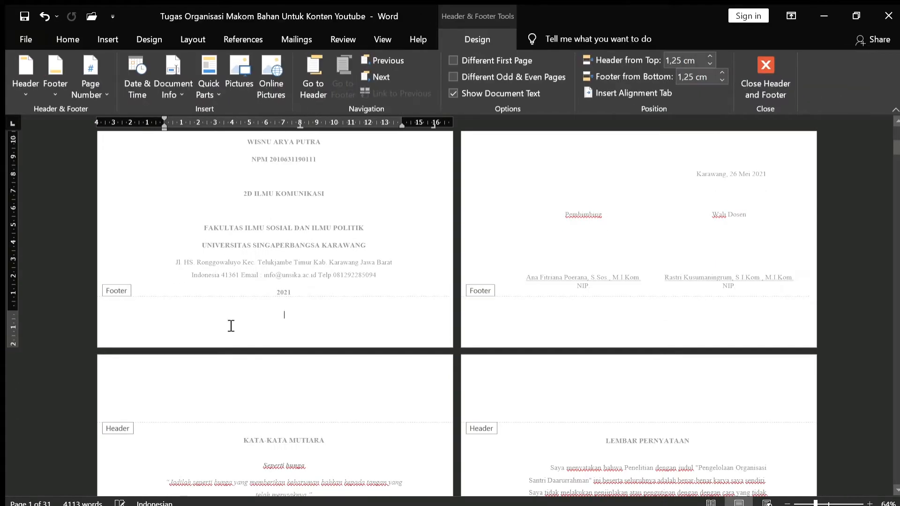
{"action": "left_click", "coordinate": [761, 61]}
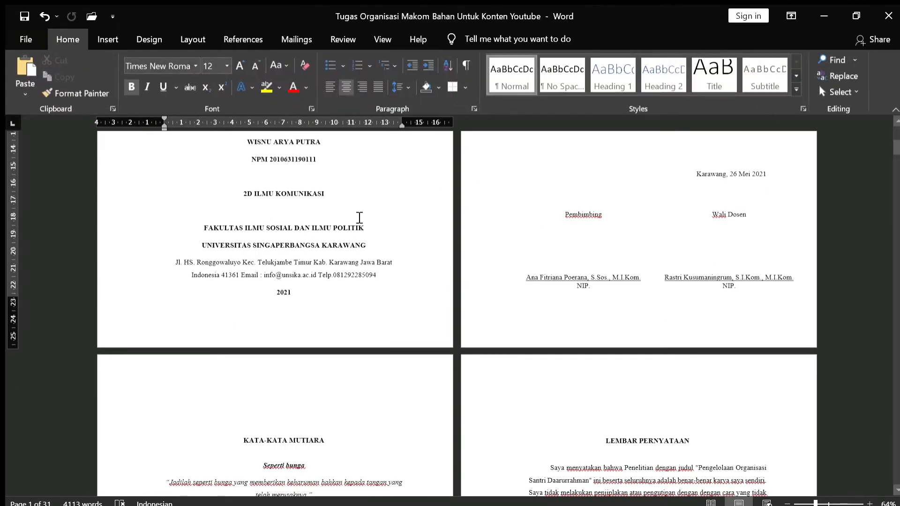
{"action": "scroll", "coordinate": [360, 218], "scroll_direction": "up", "scroll_amount": 2}
{"action": "scroll", "coordinate": [359, 217], "scroll_direction": "up", "scroll_amount": 4}
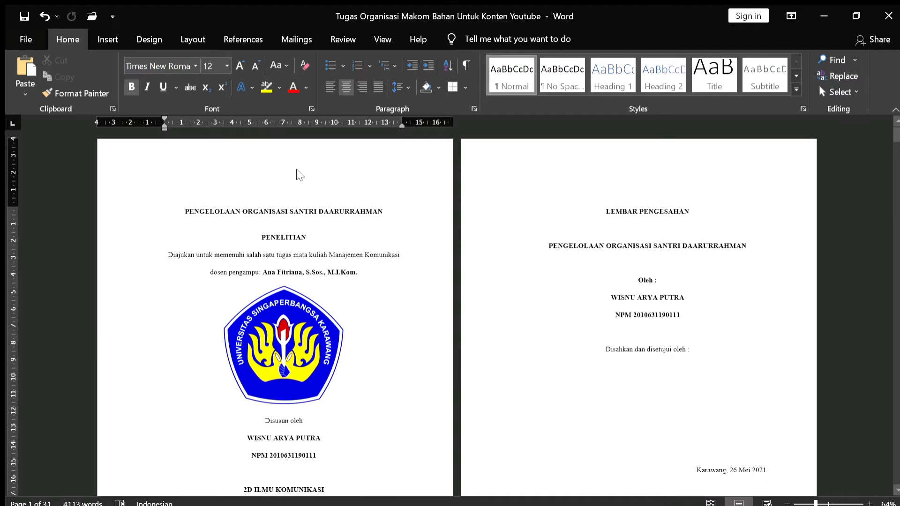
Reopen the cover page's header and footer for a second look, and return to the cover's body text.
{"action": "double_click", "coordinate": [317, 185]}
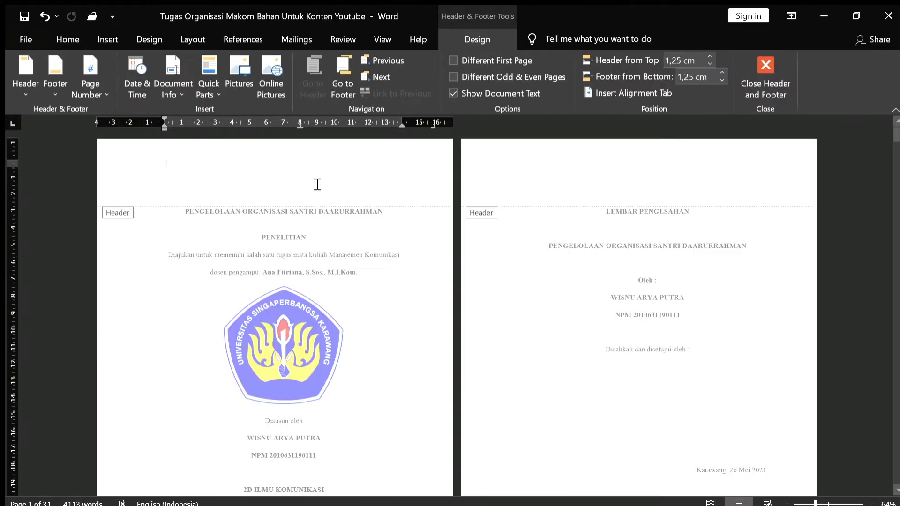
{"action": "left_click", "coordinate": [761, 68]}
{"action": "scroll", "coordinate": [274, 314], "scroll_direction": "down", "scroll_amount": 3}
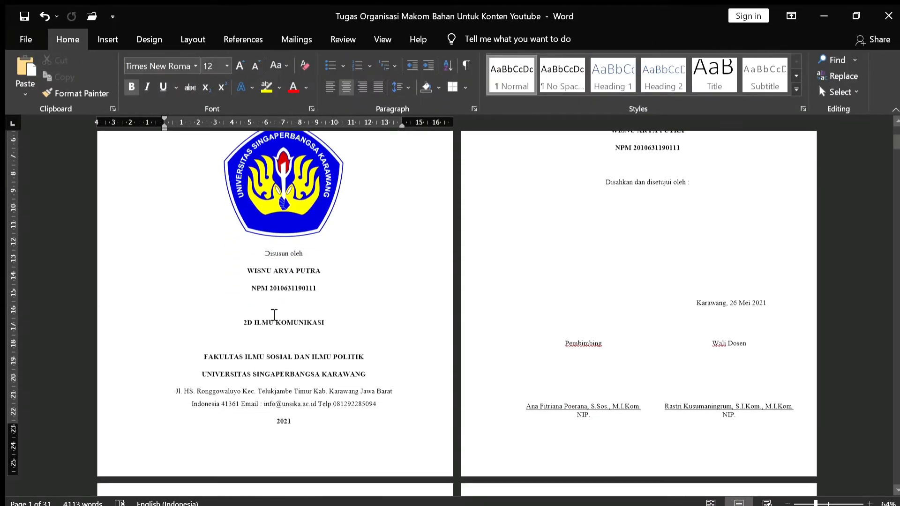
{"action": "scroll", "coordinate": [274, 314], "scroll_direction": "down", "scroll_amount": 1}
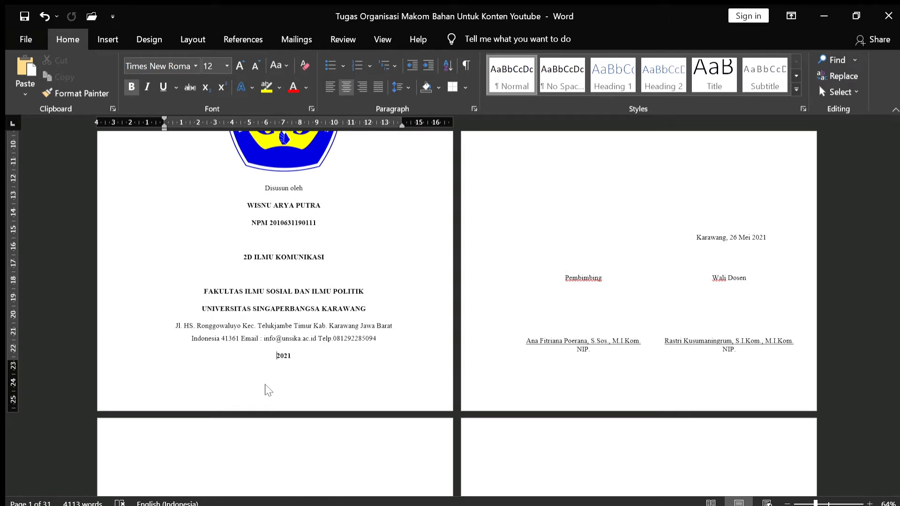
{"action": "double_click", "coordinate": [268, 390]}
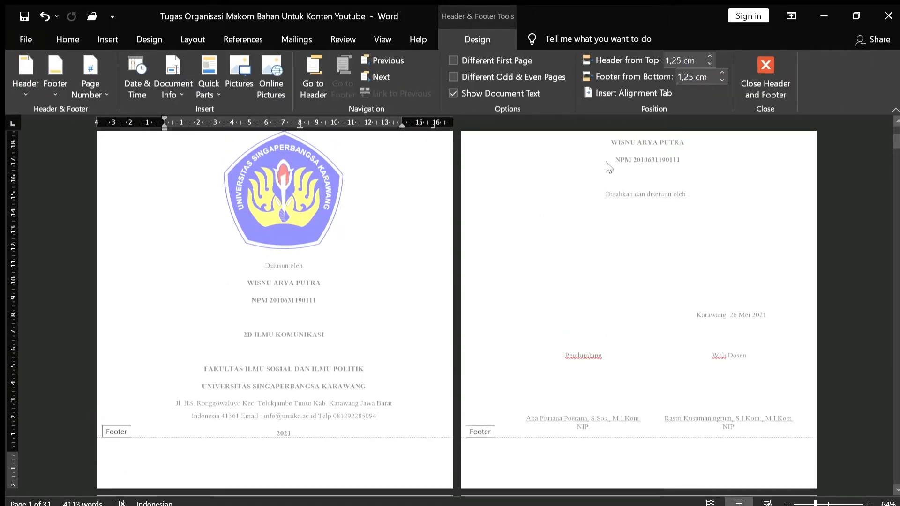
{"action": "left_click", "coordinate": [752, 57]}
{"action": "scroll", "coordinate": [378, 284], "scroll_direction": "up", "scroll_amount": 2}
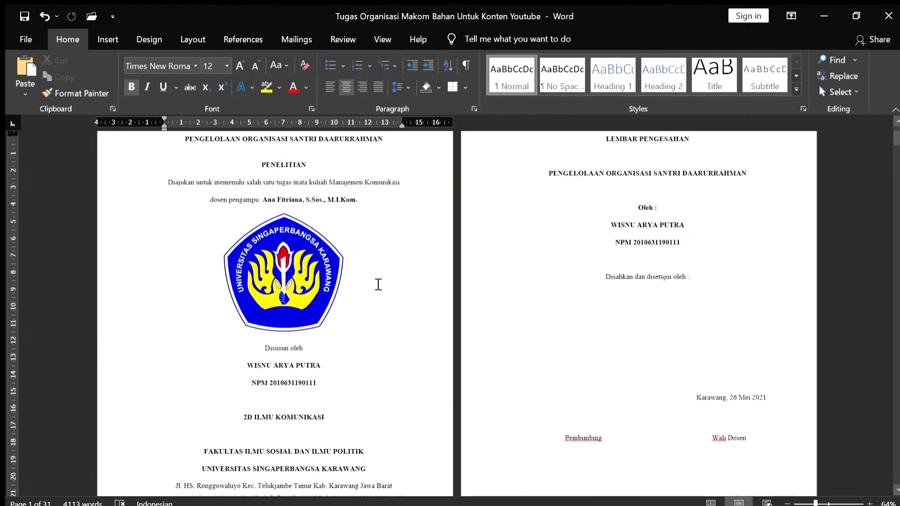
{"action": "scroll", "coordinate": [378, 284], "scroll_direction": "up", "scroll_amount": 2}
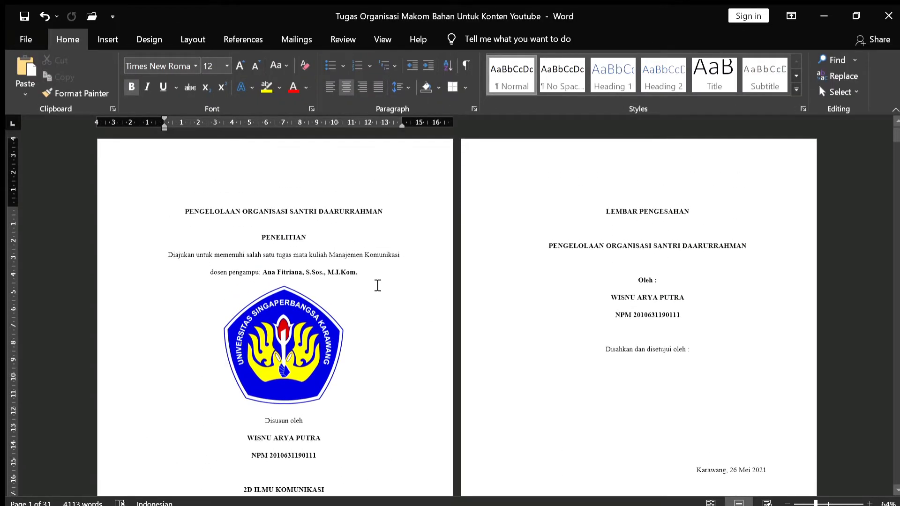
{"action": "scroll", "coordinate": [378, 285], "scroll_direction": "down", "scroll_amount": 1}
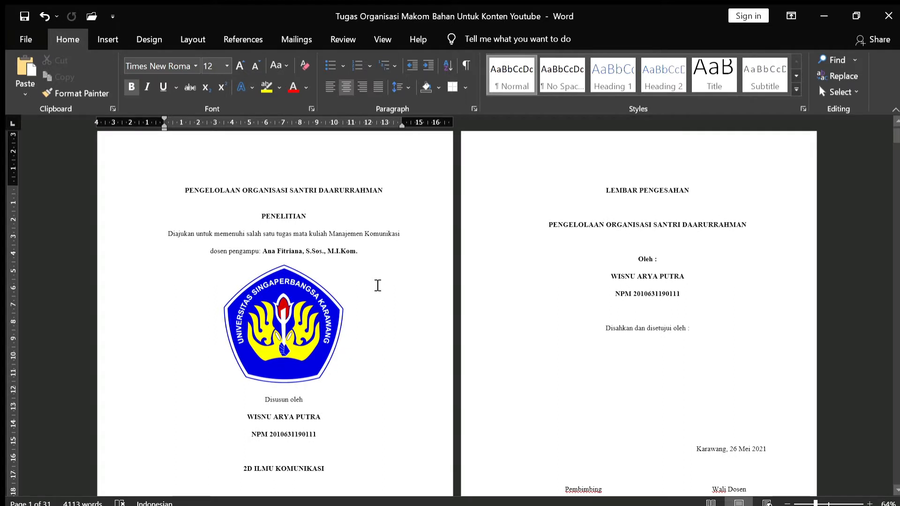
{"action": "scroll", "coordinate": [377, 285], "scroll_direction": "down", "scroll_amount": 2}
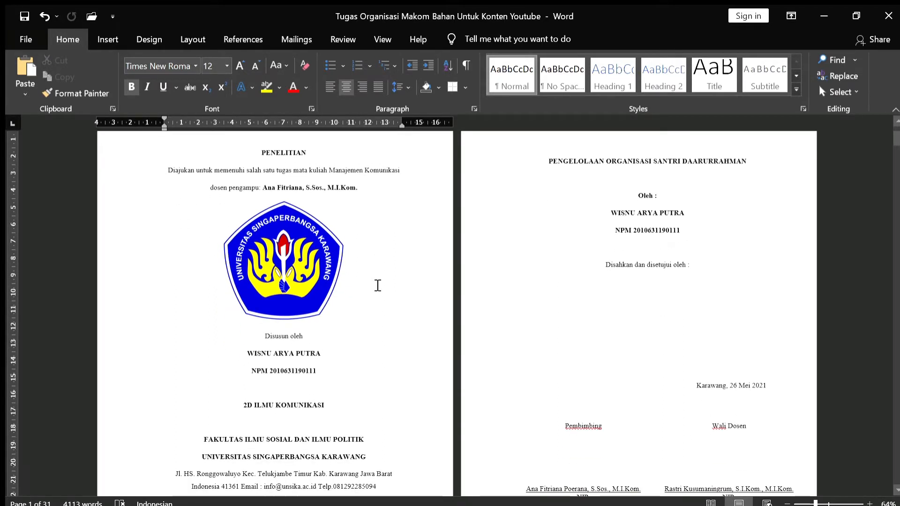
{"action": "scroll", "coordinate": [378, 285], "scroll_direction": "up", "scroll_amount": 1}
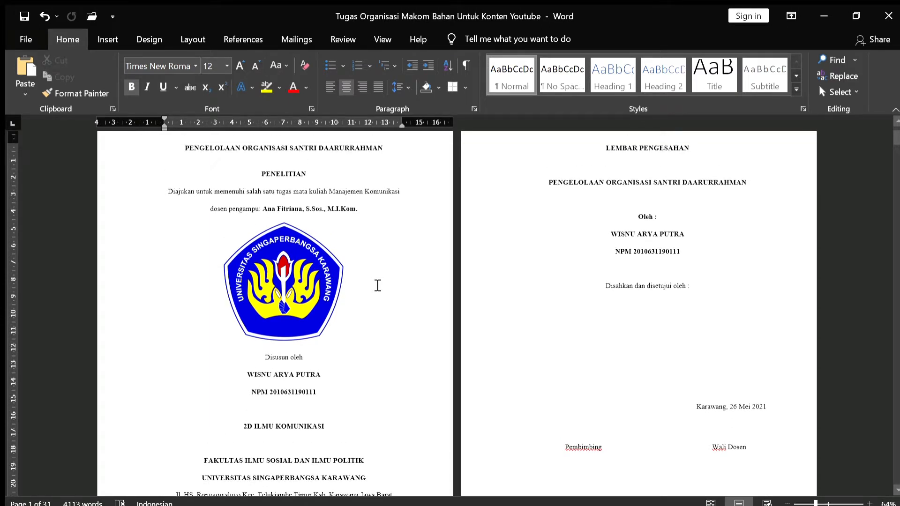
{"action": "scroll", "coordinate": [378, 285], "scroll_direction": "up", "scroll_amount": 2}
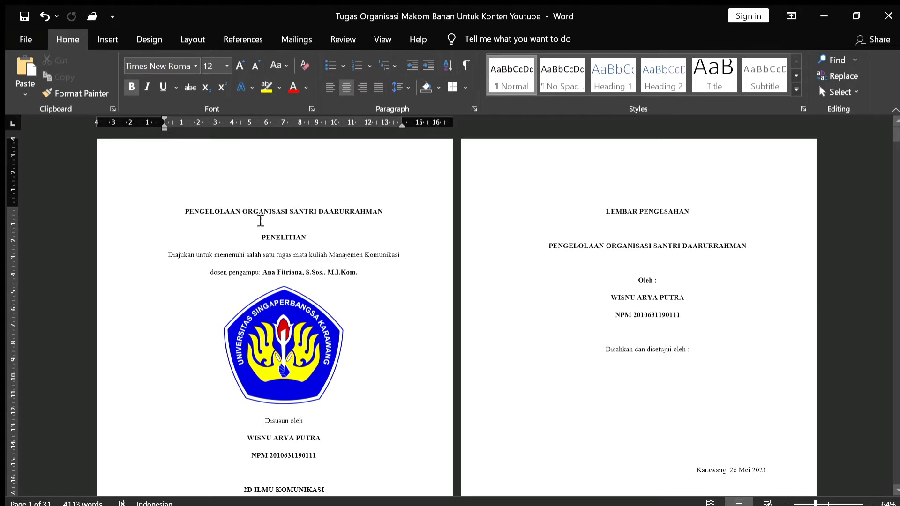
Find the ABSTRAK page and compare its header and footer labels with those on the preceding pages up to the cover.
{"action": "scroll", "coordinate": [512, 216], "scroll_direction": "down", "scroll_amount": 15}
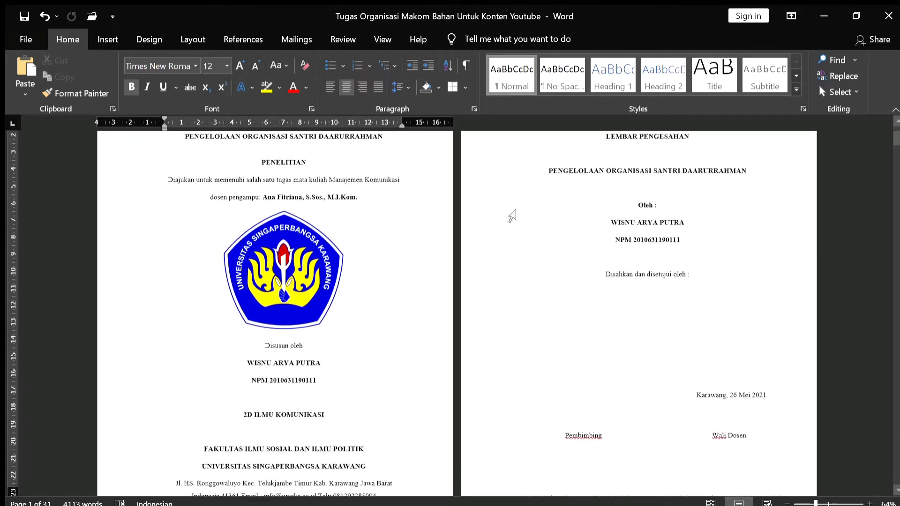
{"action": "scroll", "coordinate": [511, 215], "scroll_direction": "down", "scroll_amount": 15}
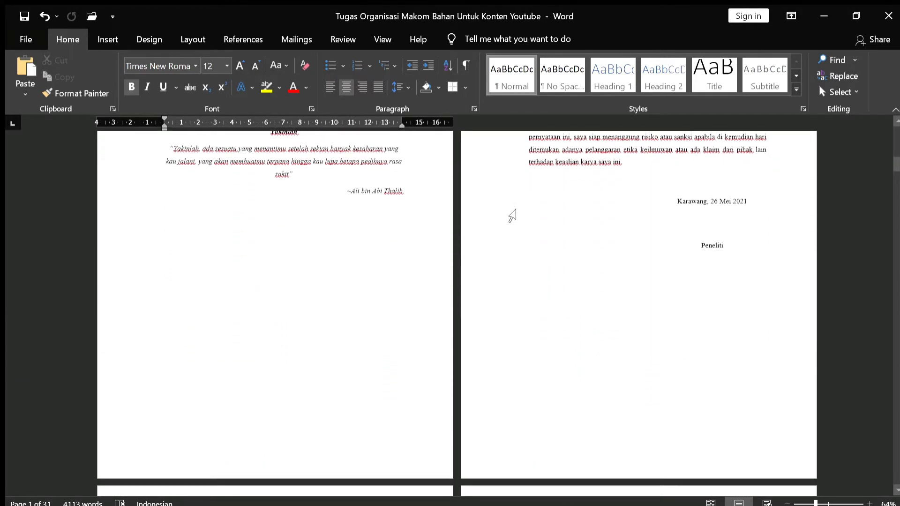
{"action": "scroll", "coordinate": [512, 216], "scroll_direction": "down", "scroll_amount": 6}
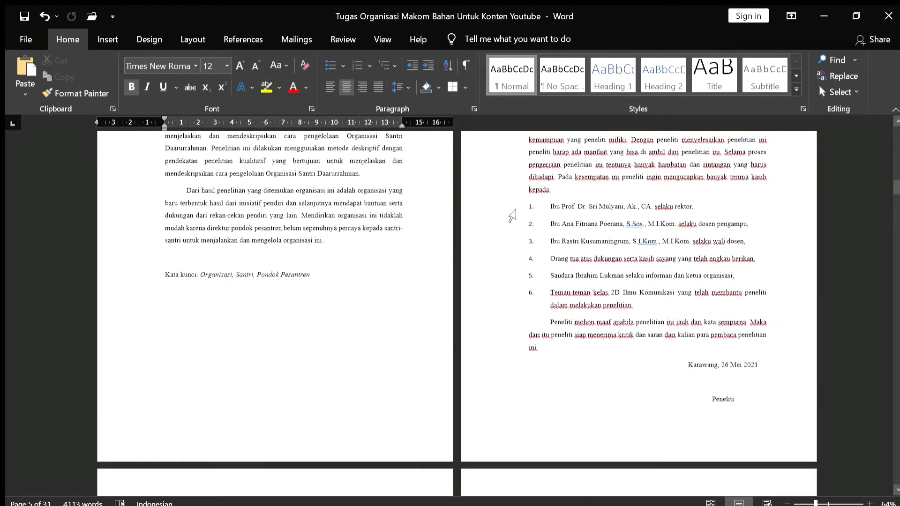
{"action": "scroll", "coordinate": [512, 215], "scroll_direction": "up", "scroll_amount": 6}
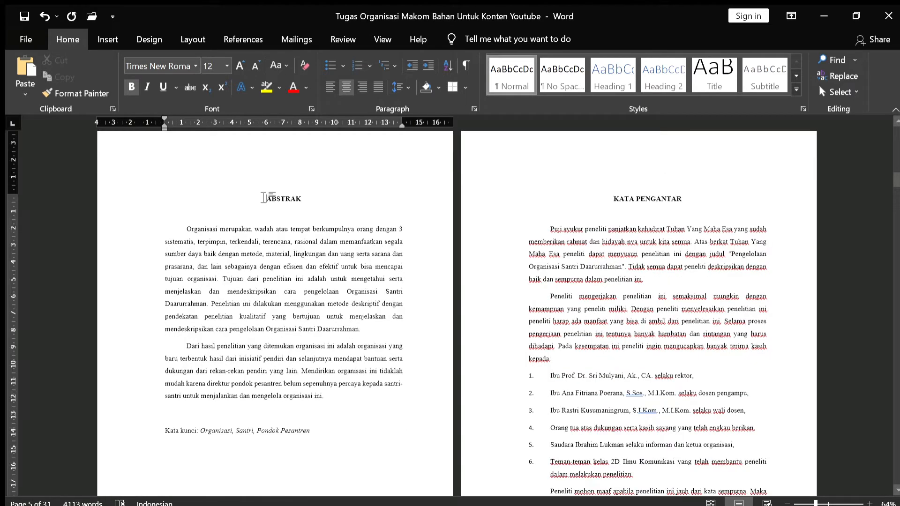
{"action": "scroll", "coordinate": [262, 197], "scroll_direction": "up", "scroll_amount": 1}
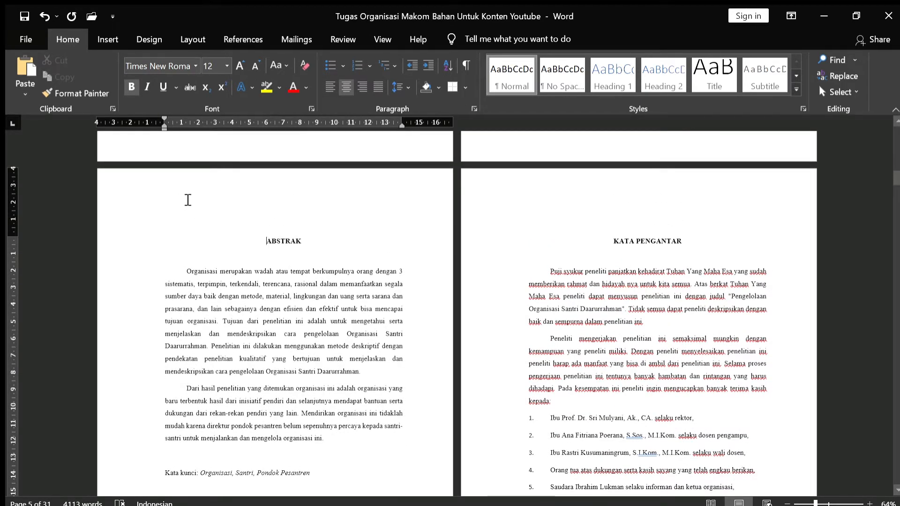
{"action": "double_click", "coordinate": [189, 203]}
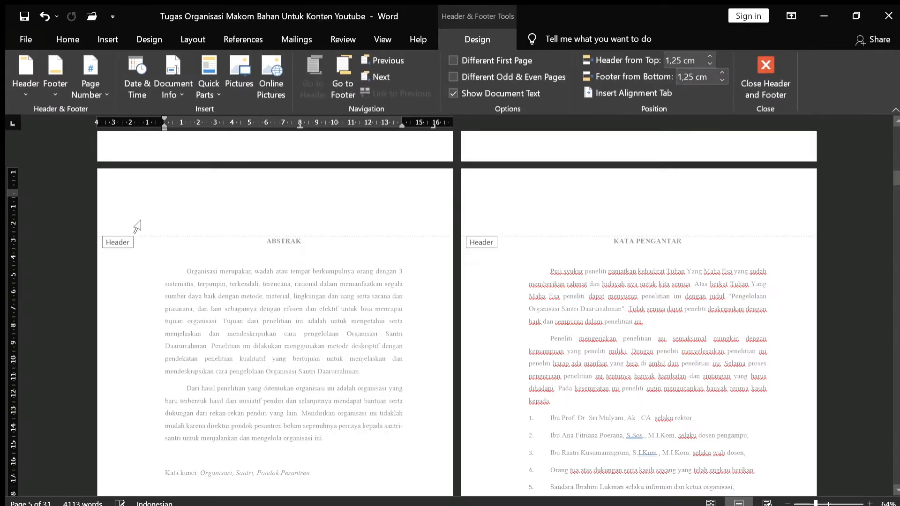
{"action": "scroll", "coordinate": [247, 229], "scroll_direction": "up", "scroll_amount": 7}
{"action": "scroll", "coordinate": [249, 229], "scroll_direction": "up", "scroll_amount": 15}
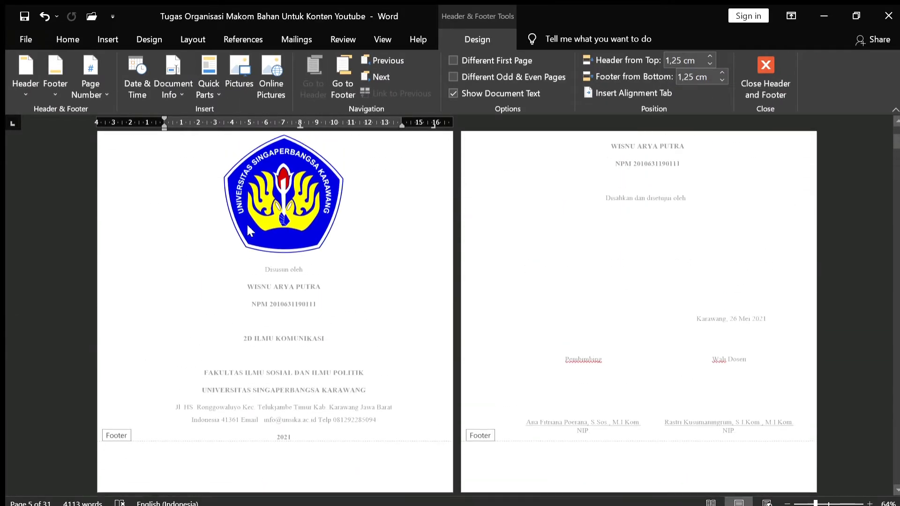
{"action": "scroll", "coordinate": [176, 218], "scroll_direction": "up", "scroll_amount": 1}
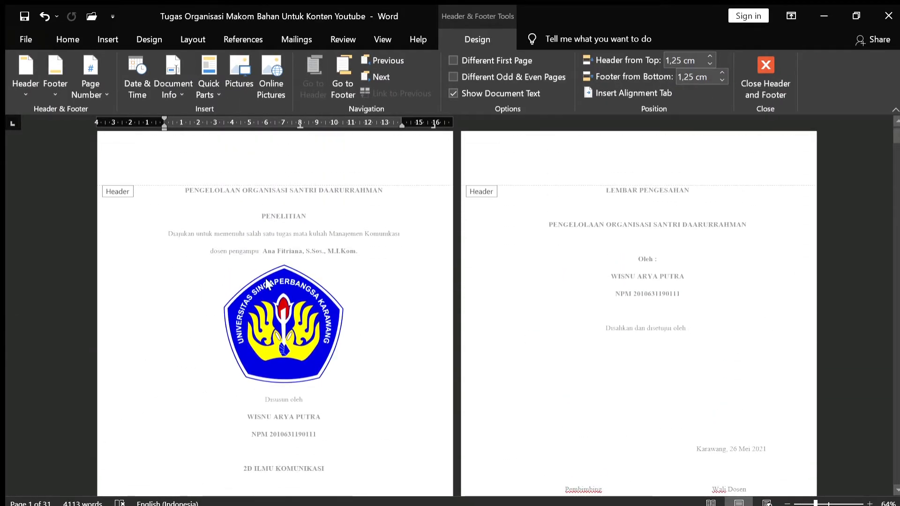
Leave header editing and insert a section break directly before the ABSTRAK heading.
{"action": "scroll", "coordinate": [266, 284], "scroll_direction": "down", "scroll_amount": 20}
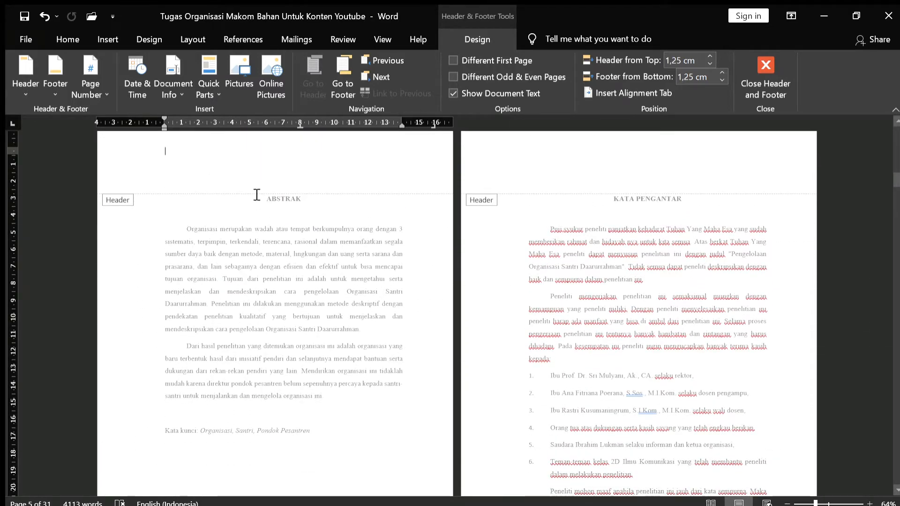
{"action": "double_click", "coordinate": [255, 202]}
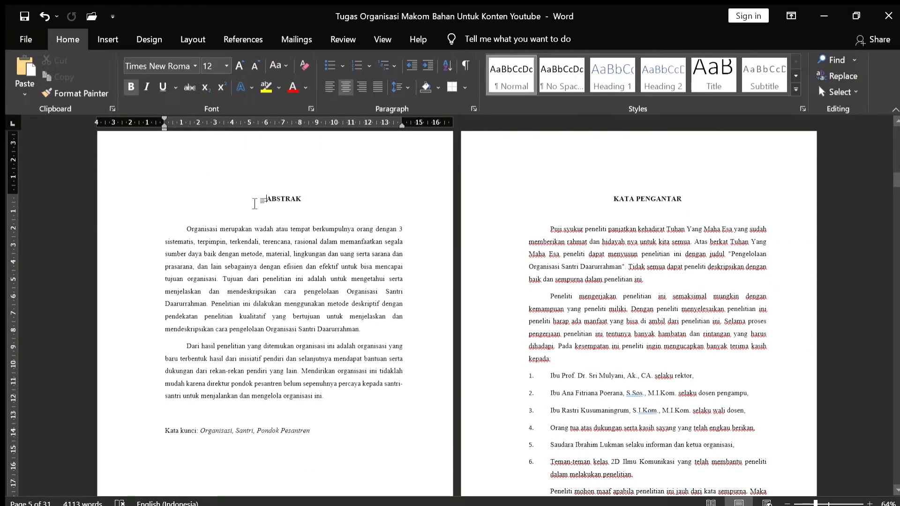
{"action": "left_click", "coordinate": [198, 37]}
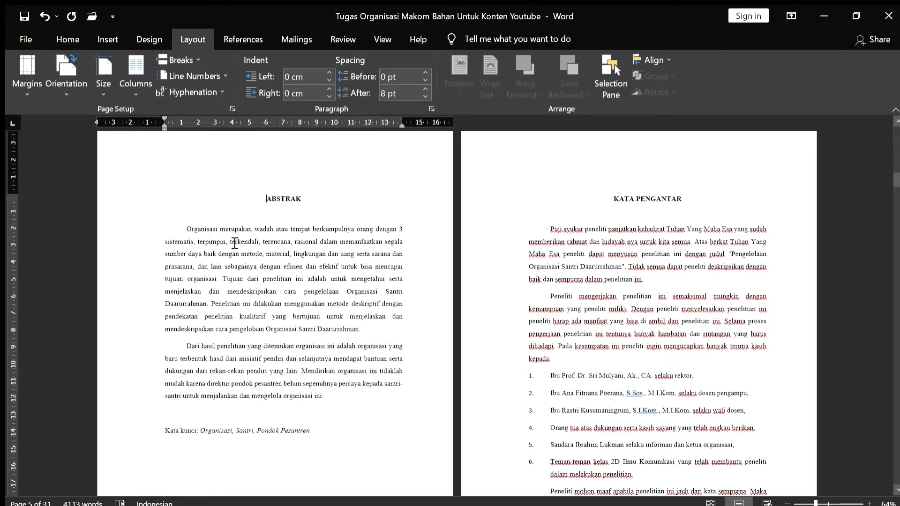
Open the header on the ABSTRAK page for editing and check the section labels from there back to the cover page.
{"action": "scroll", "coordinate": [281, 206], "scroll_direction": "up", "scroll_amount": 1}
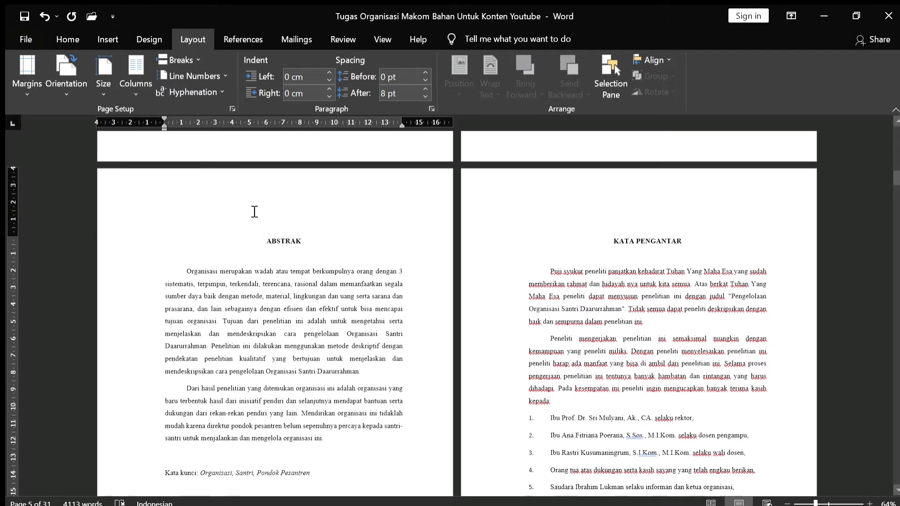
{"action": "double_click", "coordinate": [237, 208]}
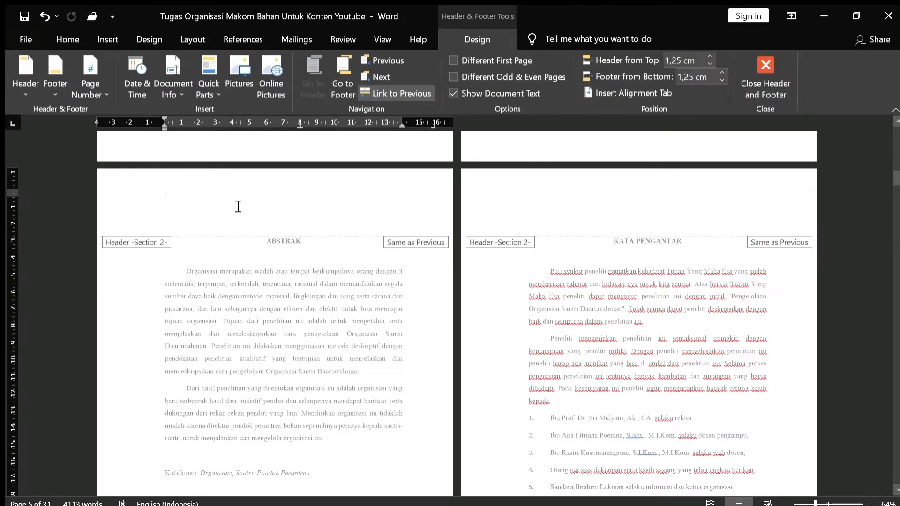
{"action": "scroll", "coordinate": [186, 203], "scroll_direction": "up", "scroll_amount": 10}
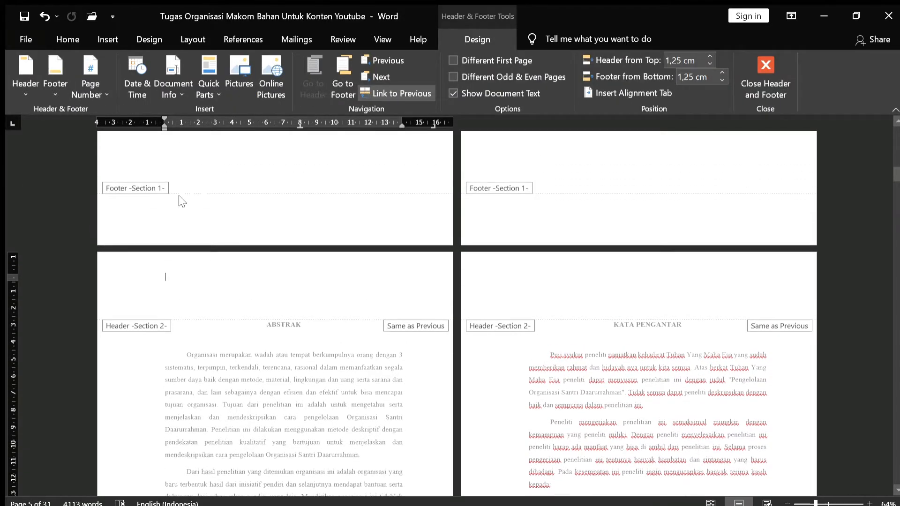
{"action": "scroll", "coordinate": [204, 225], "scroll_direction": "up", "scroll_amount": 10}
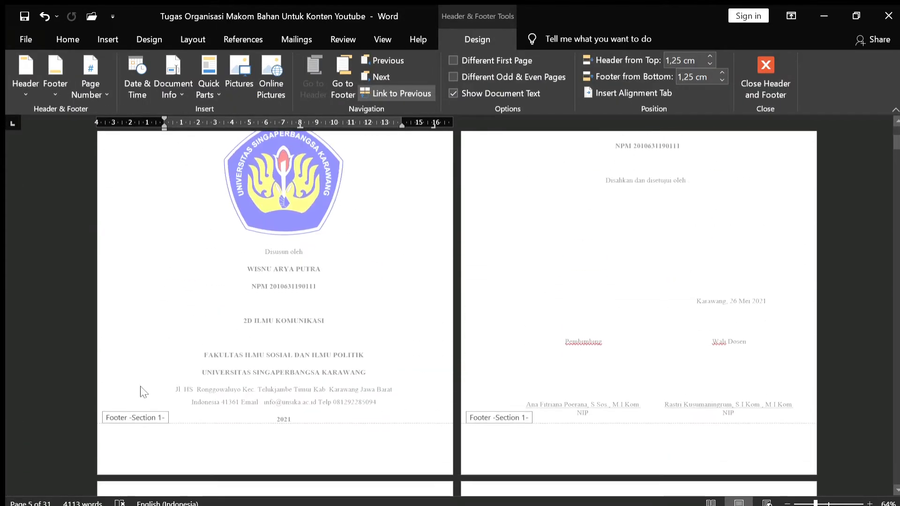
{"action": "scroll", "coordinate": [181, 377], "scroll_direction": "up", "scroll_amount": 4}
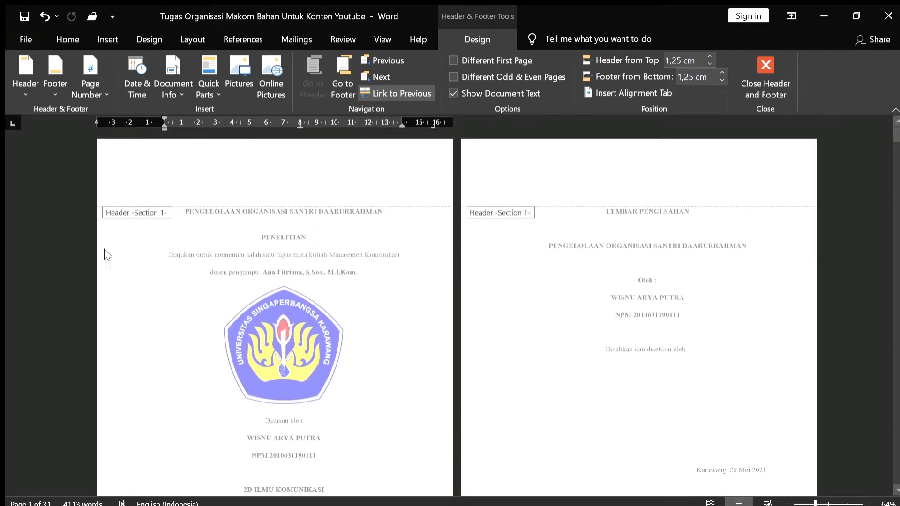
Turn off Link to Previous for the Section 2 header on the ABSTRAK page.
{"action": "scroll", "coordinate": [398, 332], "scroll_direction": "down", "scroll_amount": 20}
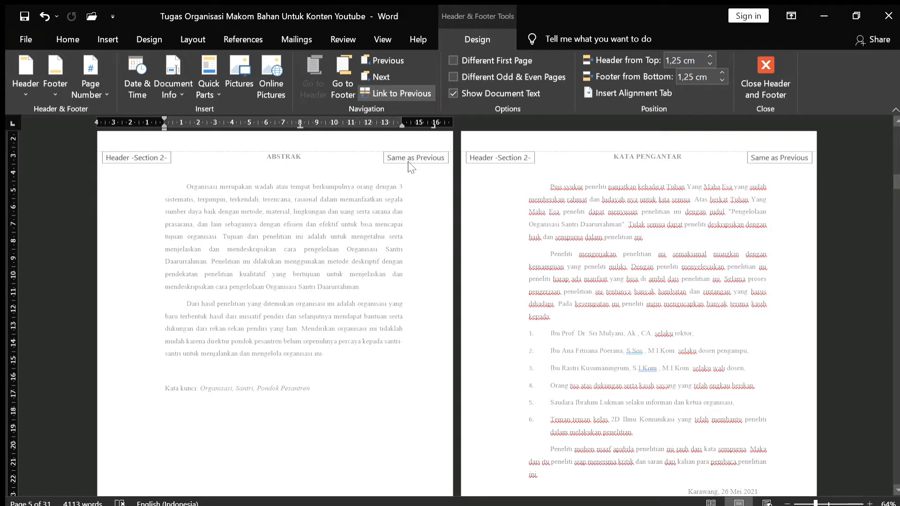
{"action": "left_click", "coordinate": [403, 89]}
Turn off Link to Previous for the Section 2 footer on the ABSTRAK page.
{"action": "scroll", "coordinate": [357, 255], "scroll_direction": "down", "scroll_amount": 4}
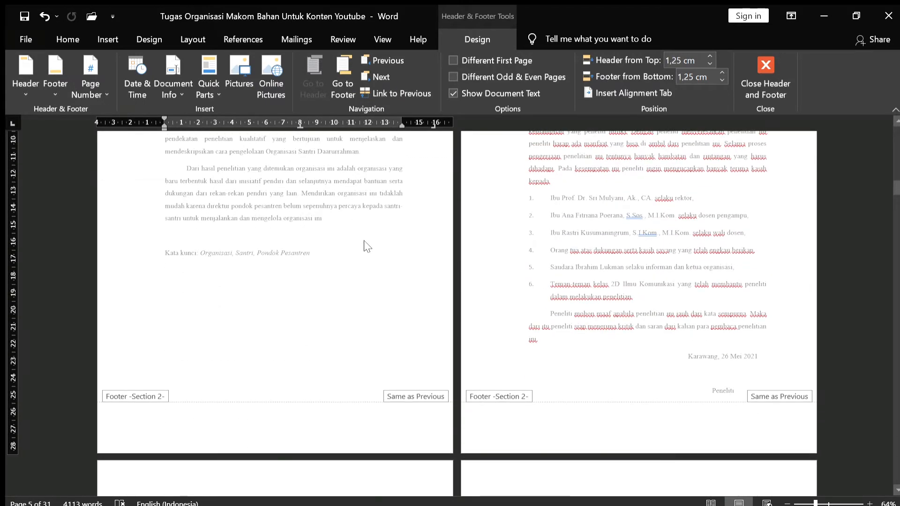
{"action": "left_click", "coordinate": [247, 427]}
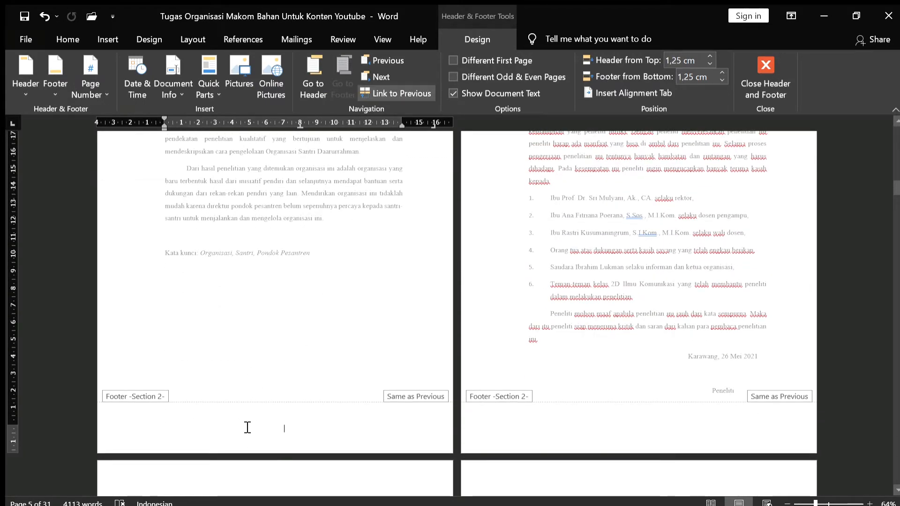
{"action": "left_click", "coordinate": [403, 89]}
{"action": "scroll", "coordinate": [409, 230], "scroll_direction": "up", "scroll_amount": 3}
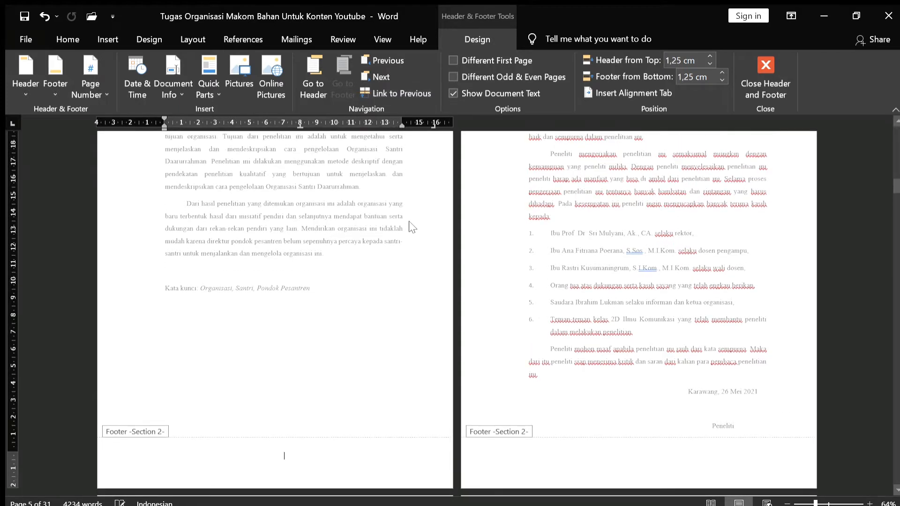
{"action": "scroll", "coordinate": [412, 234], "scroll_direction": "up", "scroll_amount": 1}
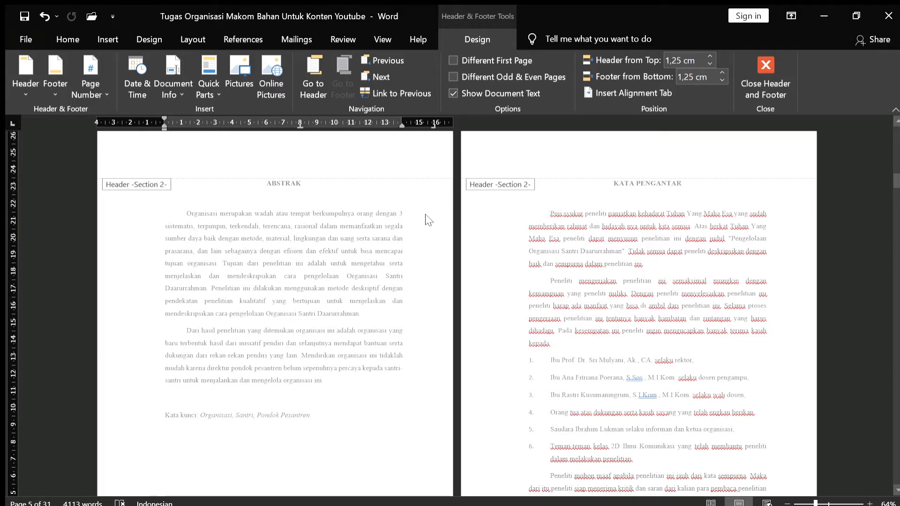
Leave header and footer editing on the BAB I PENDAHULUAN page and insert a section break directly before the BAB I heading.
{"action": "scroll", "coordinate": [426, 219], "scroll_direction": "down", "scroll_amount": 10}
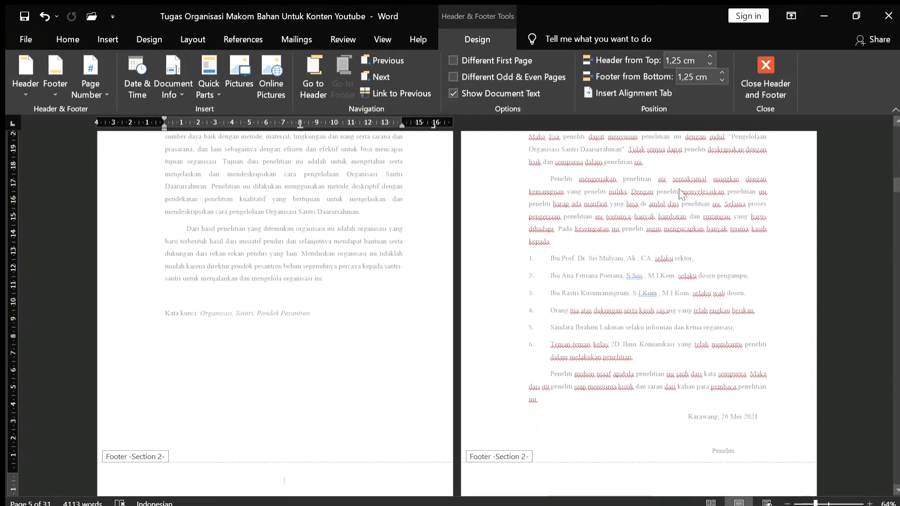
{"action": "scroll", "coordinate": [284, 222], "scroll_direction": "down", "scroll_amount": 20}
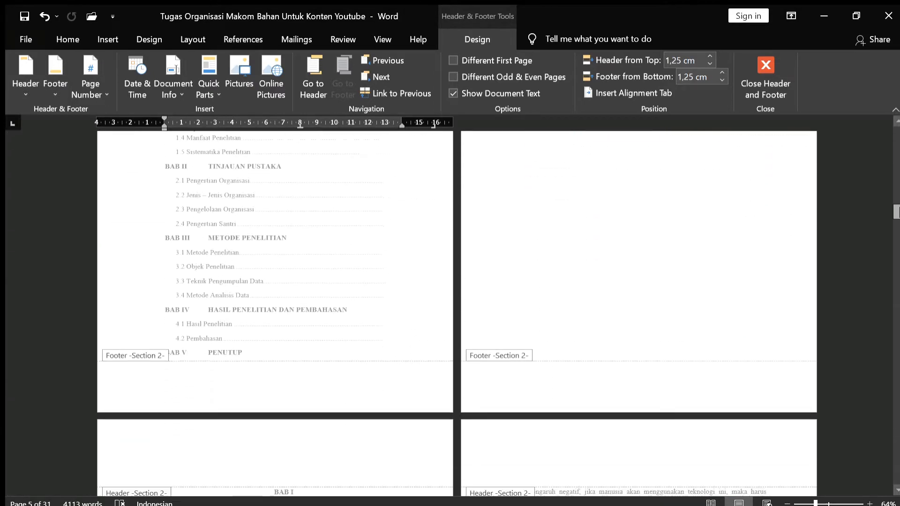
{"action": "scroll", "coordinate": [500, 198], "scroll_direction": "up", "scroll_amount": 1}
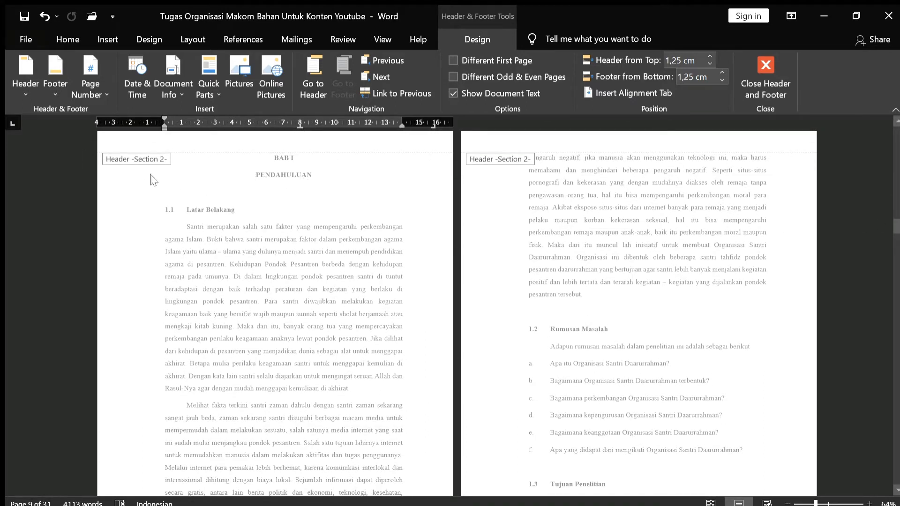
{"action": "double_click", "coordinate": [227, 169]}
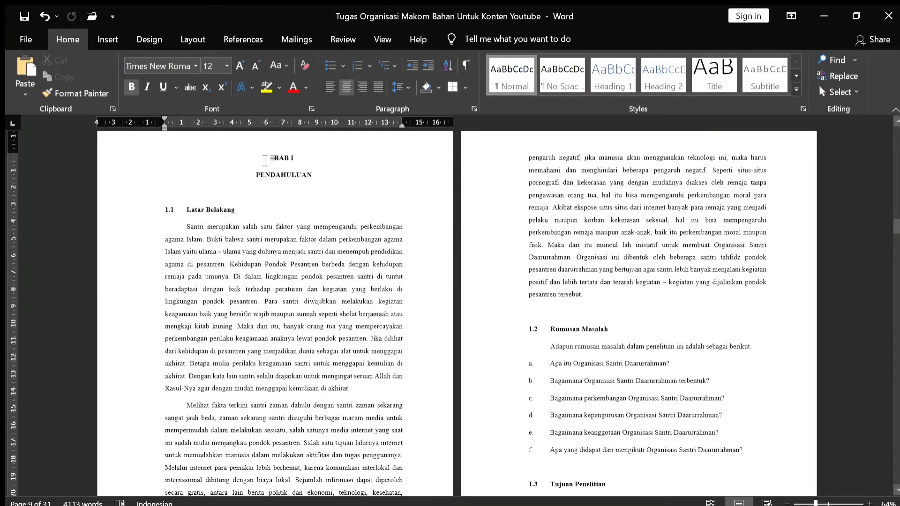
{"action": "left_click", "coordinate": [196, 39]}
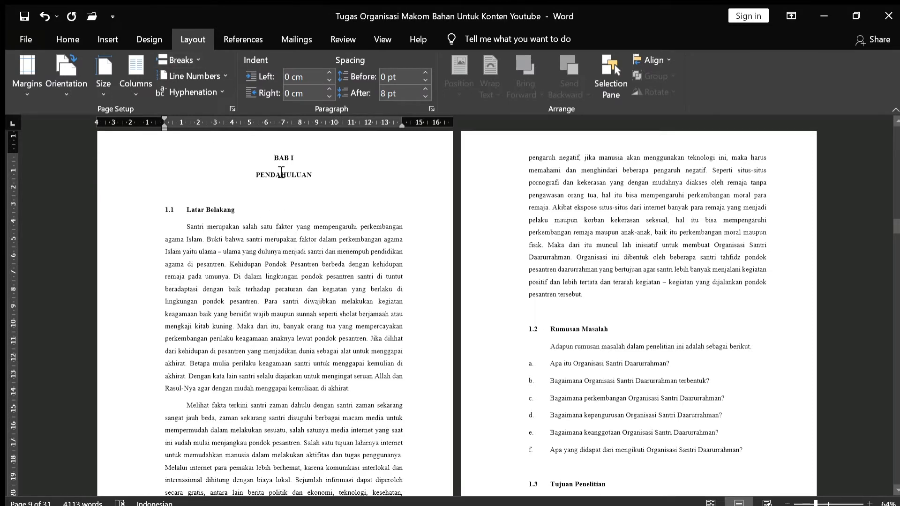
{"action": "scroll", "coordinate": [234, 164], "scroll_direction": "up", "scroll_amount": 2}
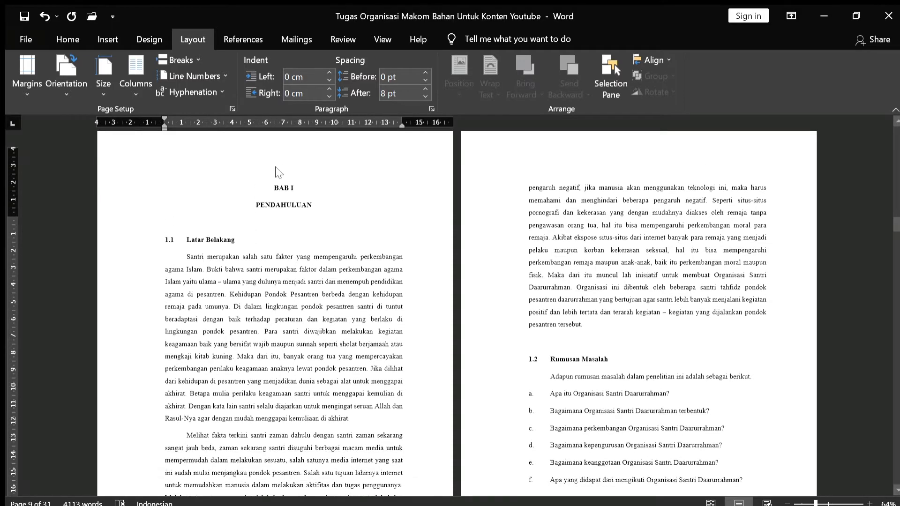
Turn off Link to Previous for both the Section 3 header and footer on the BAB I page.
{"action": "double_click", "coordinate": [147, 181]}
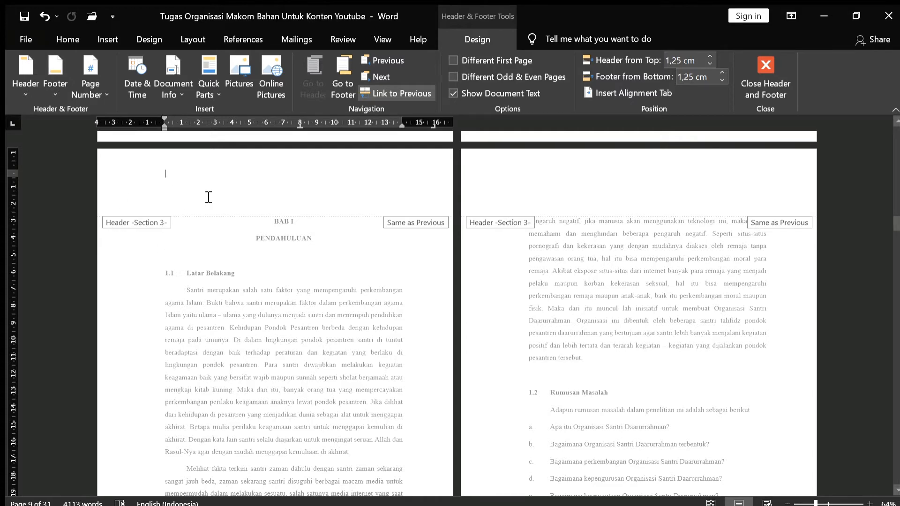
{"action": "left_click", "coordinate": [384, 86]}
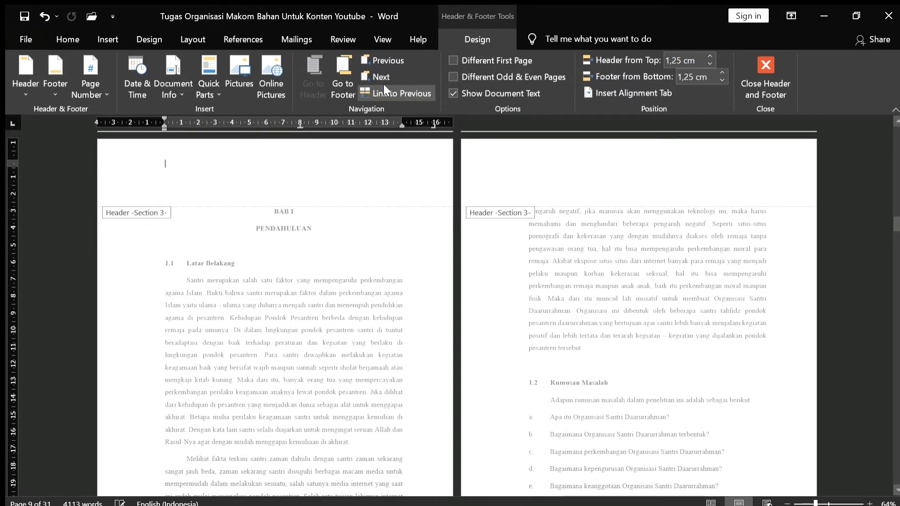
{"action": "scroll", "coordinate": [387, 197], "scroll_direction": "down", "scroll_amount": 5}
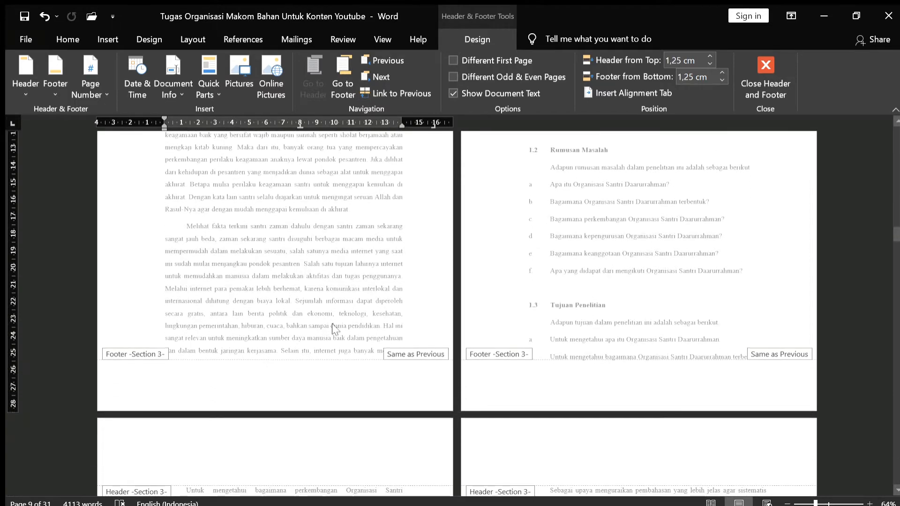
{"action": "left_click", "coordinate": [270, 385]}
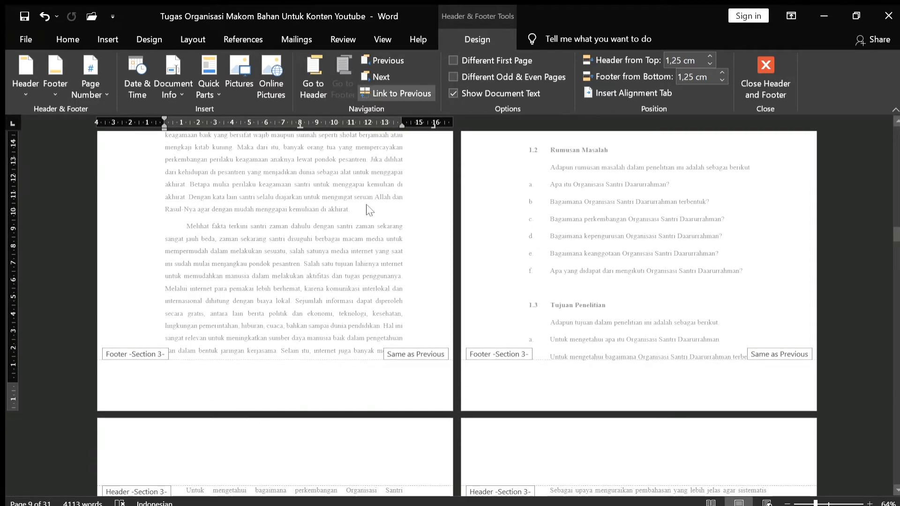
{"action": "left_click", "coordinate": [404, 92]}
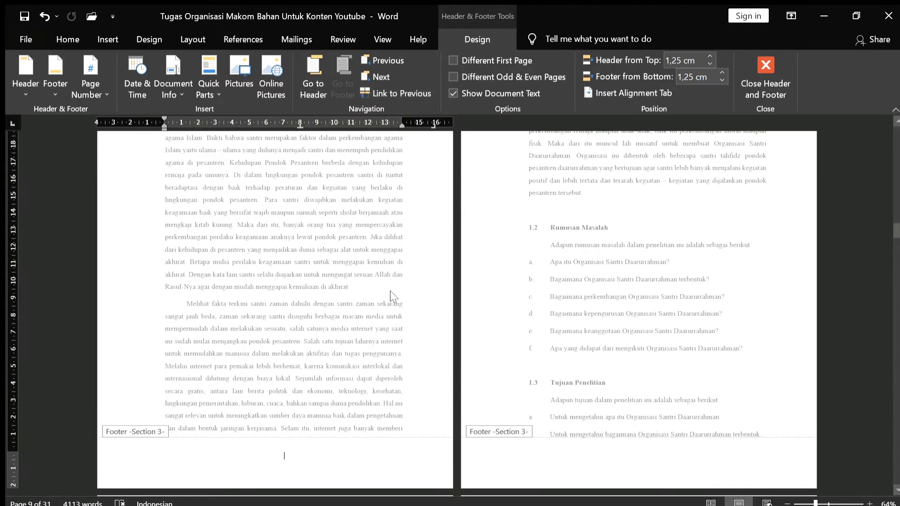
{"action": "scroll", "coordinate": [399, 320], "scroll_direction": "up", "scroll_amount": 3}
{"action": "scroll", "coordinate": [399, 323], "scroll_direction": "up", "scroll_amount": 2}
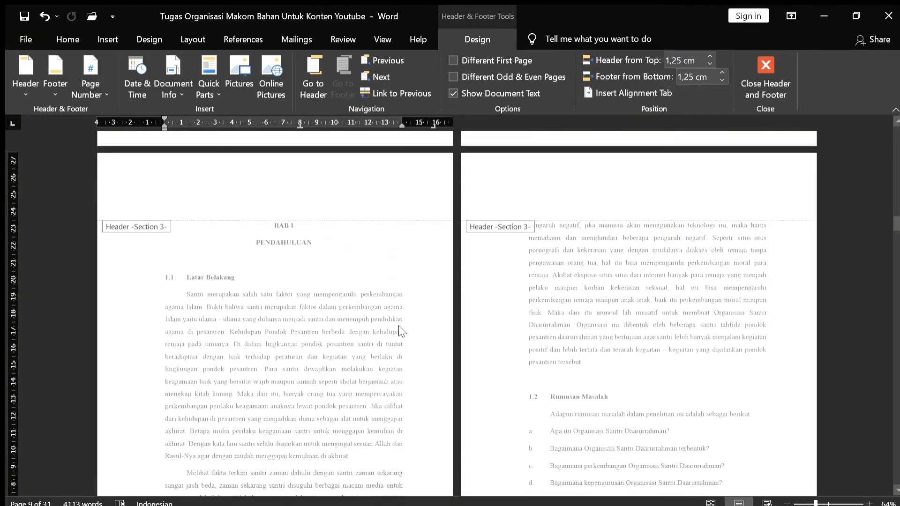
{"action": "scroll", "coordinate": [399, 324], "scroll_direction": "up", "scroll_amount": 2}
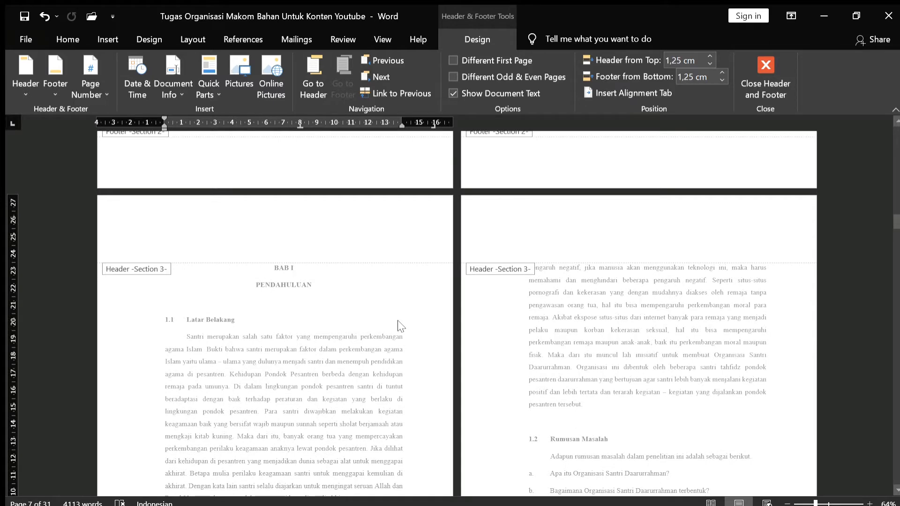
{"action": "scroll", "coordinate": [387, 295], "scroll_direction": "down", "scroll_amount": 1}
{"action": "scroll", "coordinate": [384, 290], "scroll_direction": "down", "scroll_amount": 3}
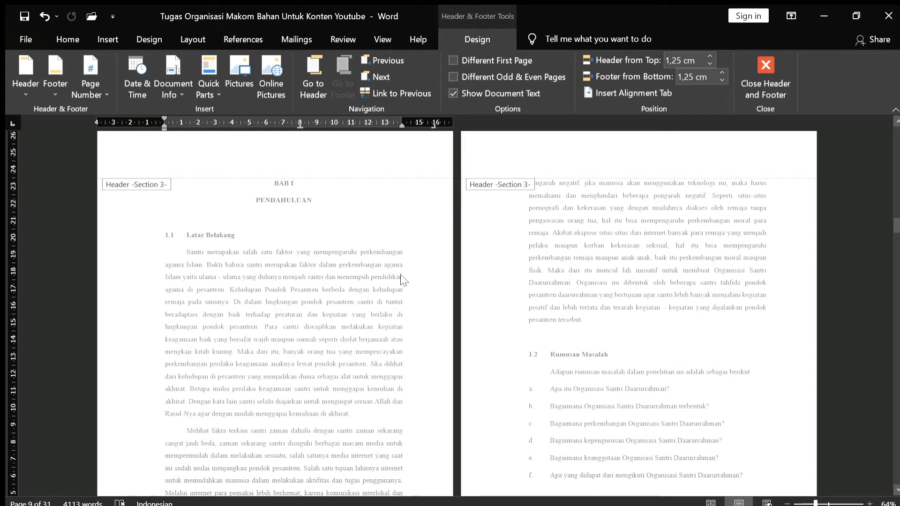
Enable Different First Page for Section 3, starting at the BAB I page.
{"action": "left_click", "coordinate": [320, 165]}
{"action": "scroll", "coordinate": [321, 169], "scroll_direction": "down", "scroll_amount": 7}
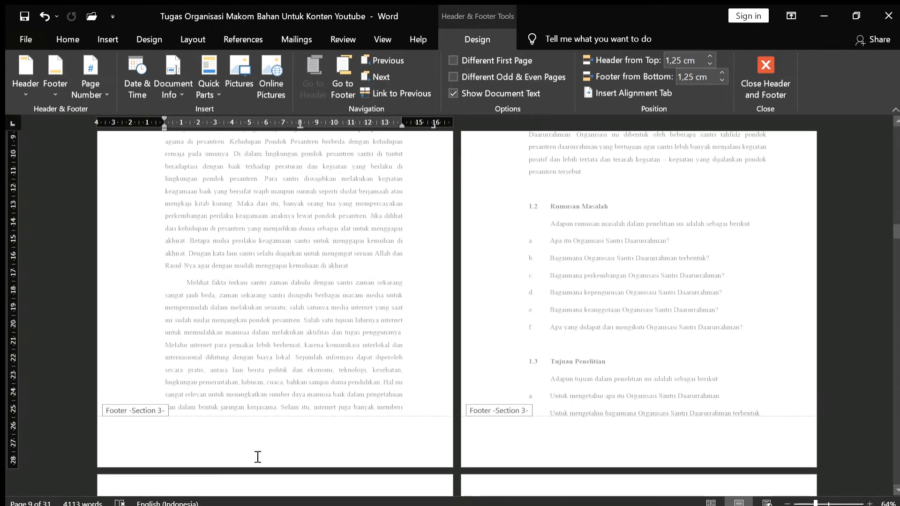
{"action": "left_click", "coordinate": [258, 457]}
{"action": "left_click", "coordinate": [465, 57]}
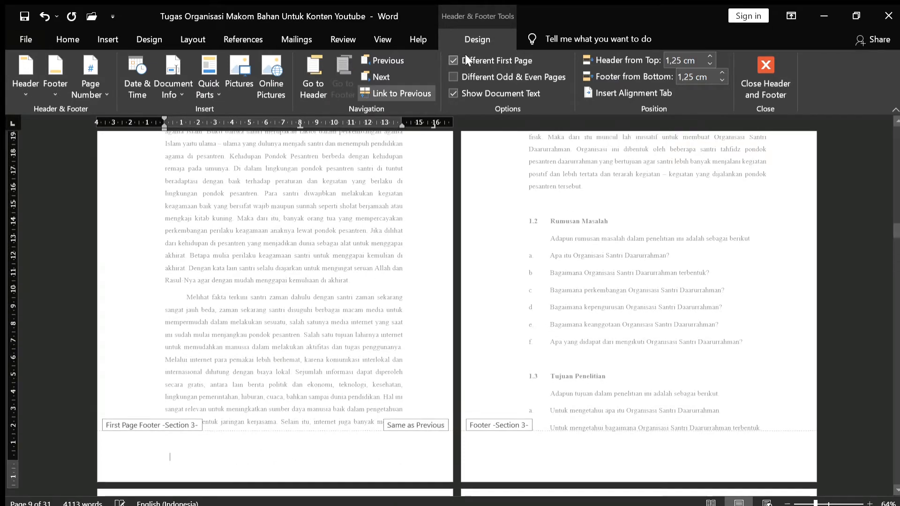
Turn off Link to Previous for the first page footer and first page header of Section 3.
{"action": "left_click", "coordinate": [403, 92]}
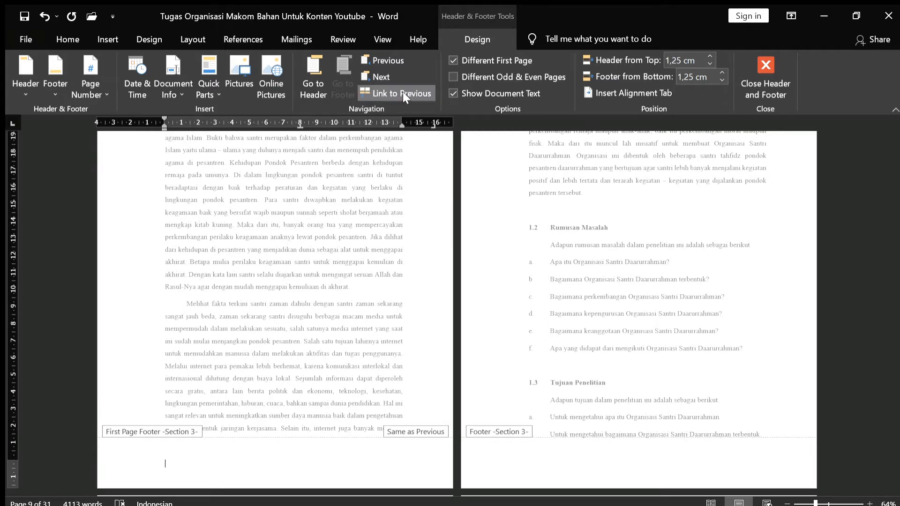
{"action": "scroll", "coordinate": [362, 229], "scroll_direction": "up", "scroll_amount": 5}
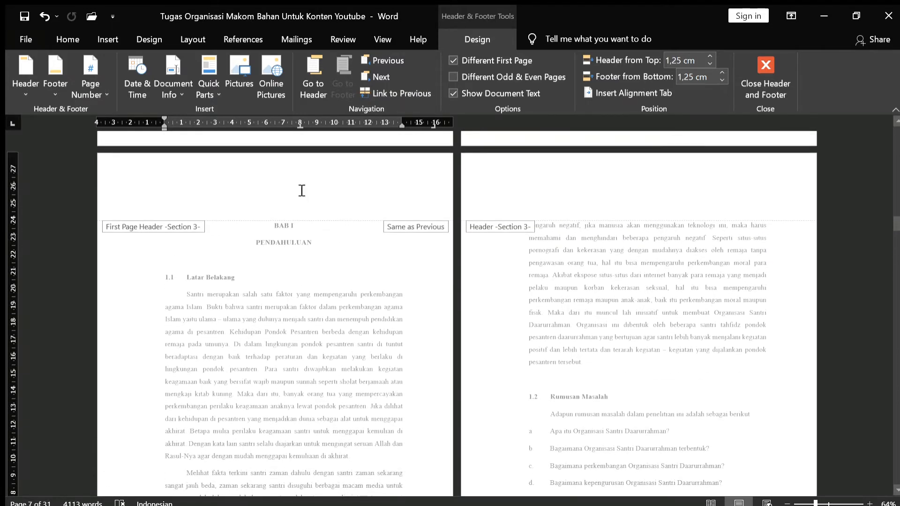
{"action": "left_click", "coordinate": [301, 191]}
{"action": "left_click", "coordinate": [396, 90]}
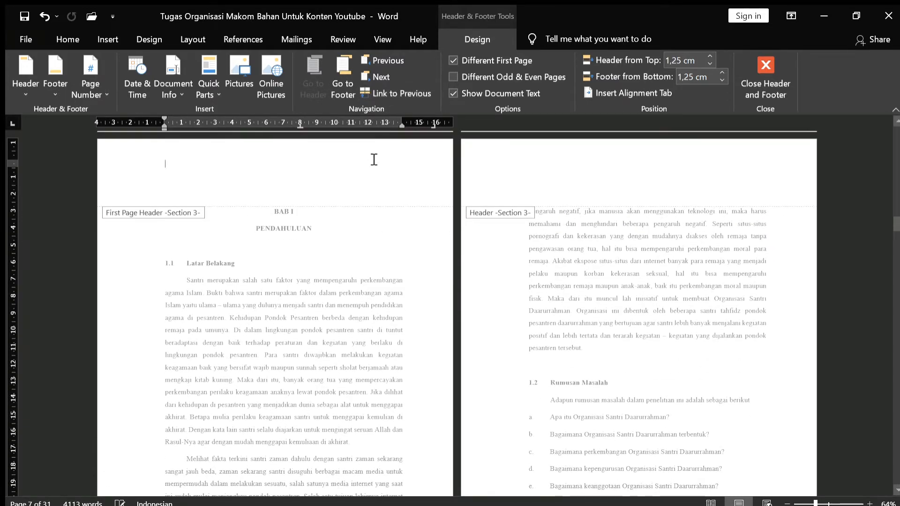
Leave header editing on the BAB II TINJAUAN PUSTAKA page and insert a section break directly before the BAB II heading.
{"action": "scroll", "coordinate": [364, 193], "scroll_direction": "down", "scroll_amount": 2}
{"action": "scroll", "coordinate": [365, 192], "scroll_direction": "down", "scroll_amount": 4}
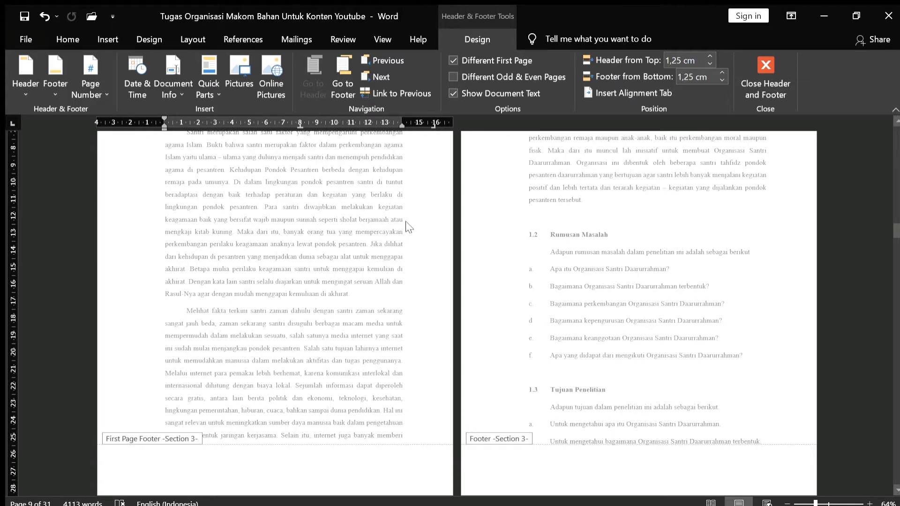
{"action": "scroll", "coordinate": [409, 228], "scroll_direction": "down", "scroll_amount": 15}
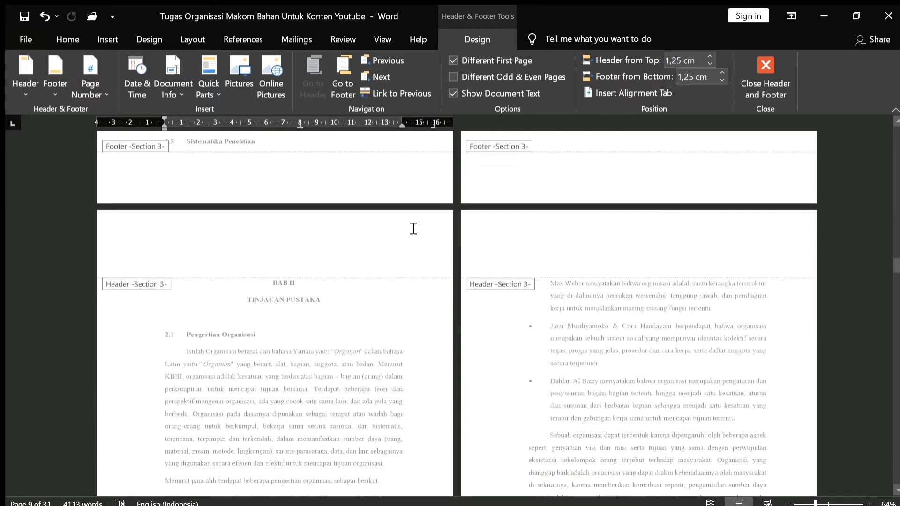
{"action": "scroll", "coordinate": [413, 228], "scroll_direction": "down", "scroll_amount": 2}
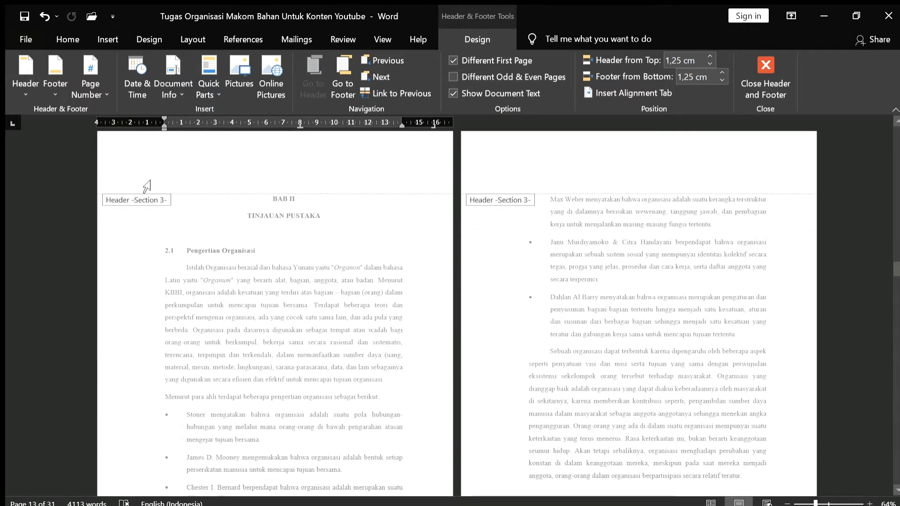
{"action": "scroll", "coordinate": [231, 167], "scroll_direction": "down", "scroll_amount": 1}
{"action": "double_click", "coordinate": [259, 183]}
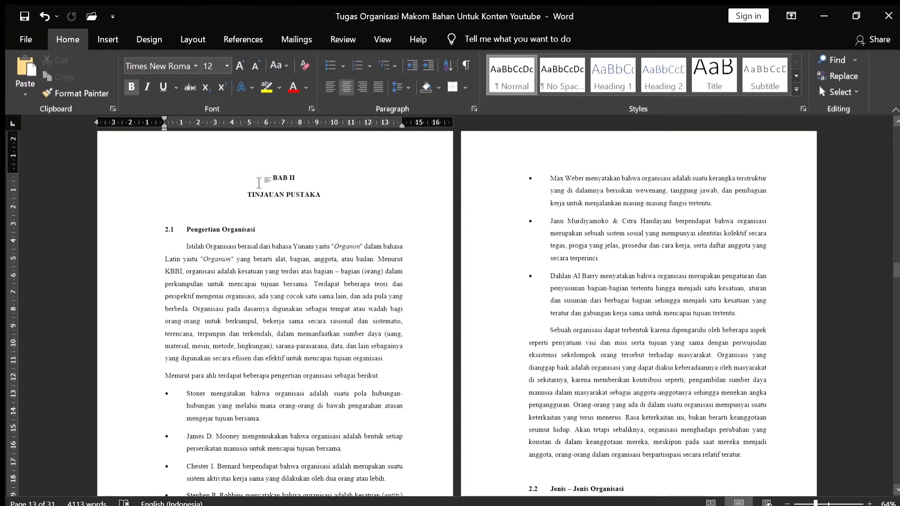
{"action": "left_click", "coordinate": [200, 41]}
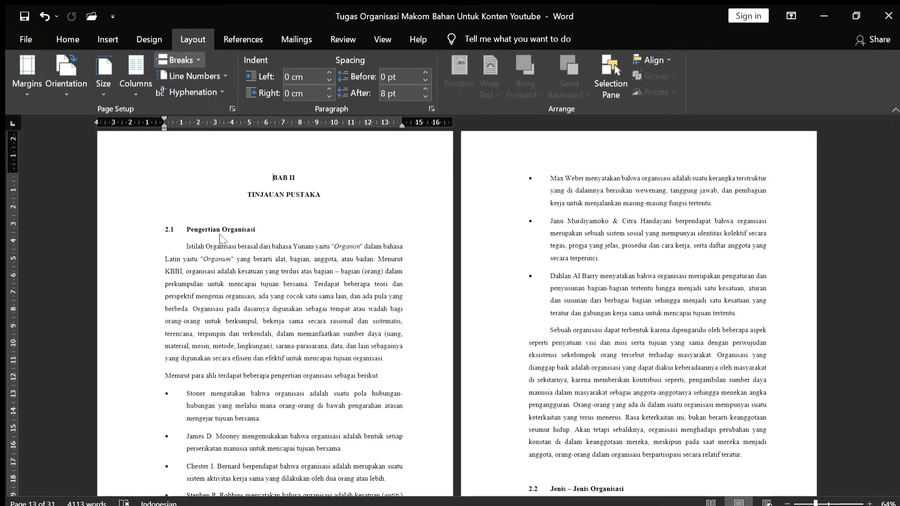
{"action": "left_click", "coordinate": [248, 177]}
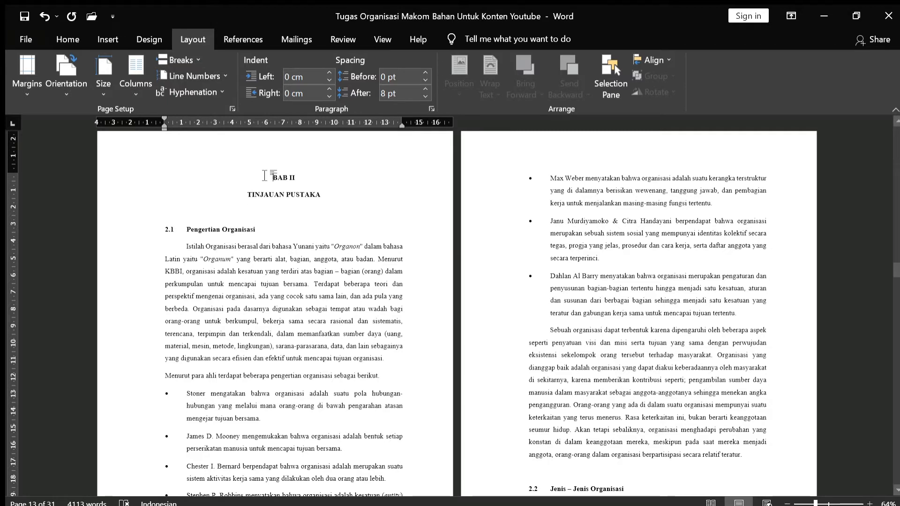
{"action": "key", "text": "Return"}
Open the header on the BAB II page to check its section and link labels, and close header editing.
{"action": "double_click", "coordinate": [229, 167]}
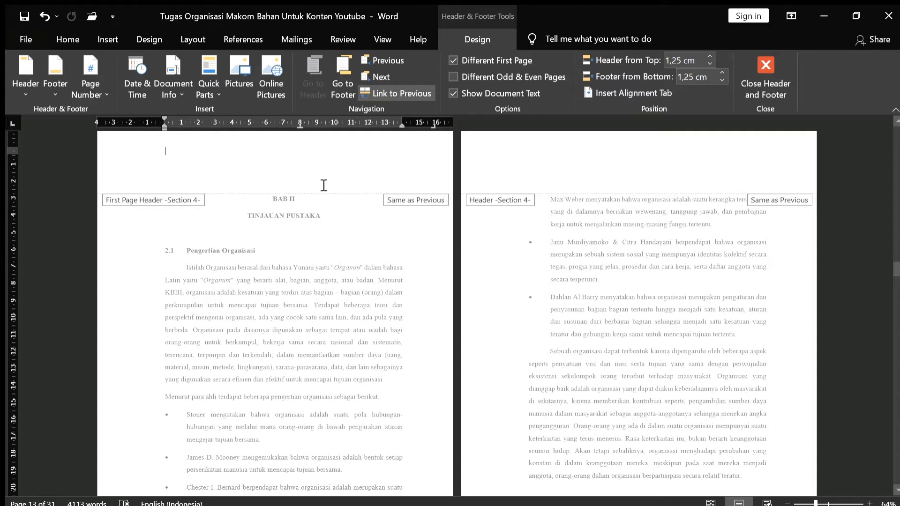
{"action": "scroll", "coordinate": [323, 185], "scroll_direction": "down", "scroll_amount": 1}
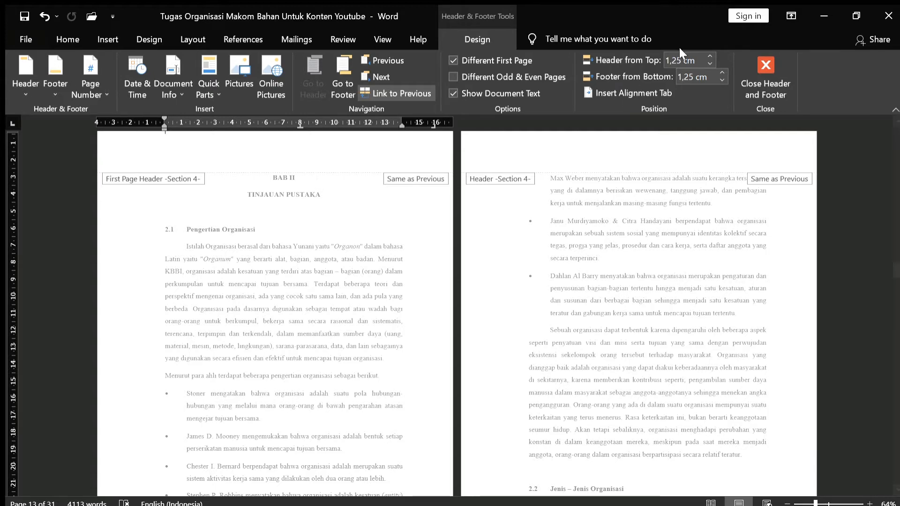
{"action": "left_click", "coordinate": [757, 64]}
Remove the empty line above the BAB III METODE PENELITIAN heading.
{"action": "scroll", "coordinate": [326, 211], "scroll_direction": "down", "scroll_amount": 3}
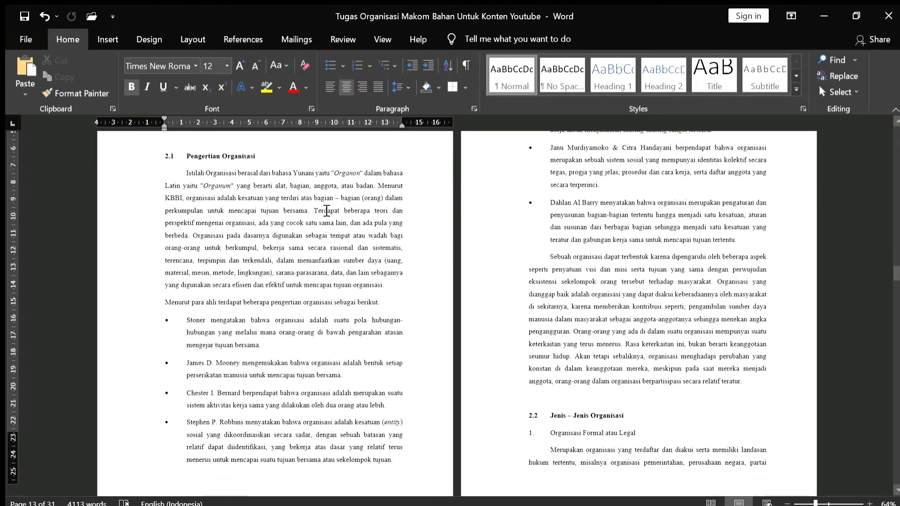
{"action": "scroll", "coordinate": [323, 210], "scroll_direction": "down", "scroll_amount": 15}
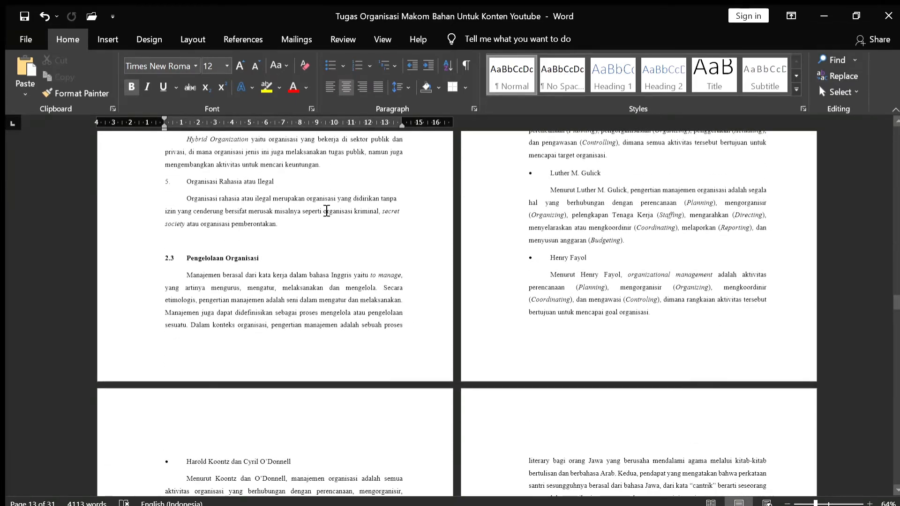
{"action": "scroll", "coordinate": [324, 209], "scroll_direction": "down", "scroll_amount": 10}
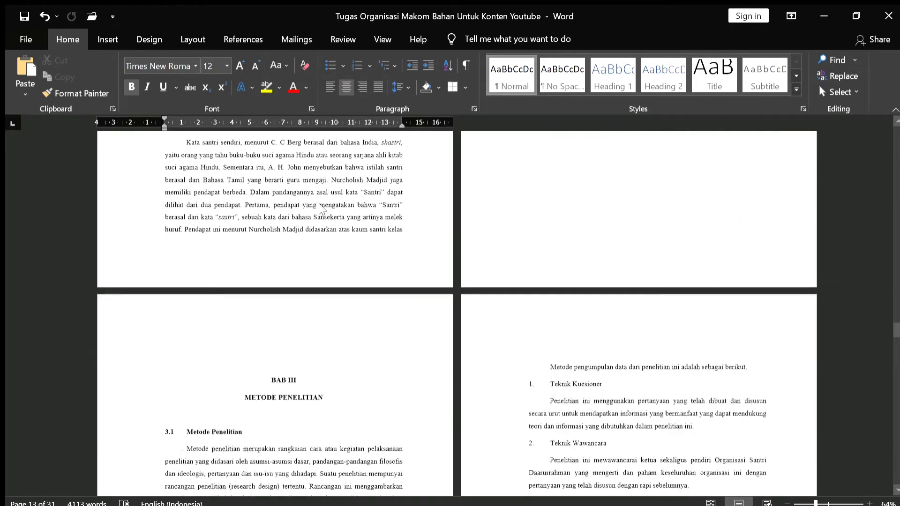
{"action": "left_click", "coordinate": [263, 234]}
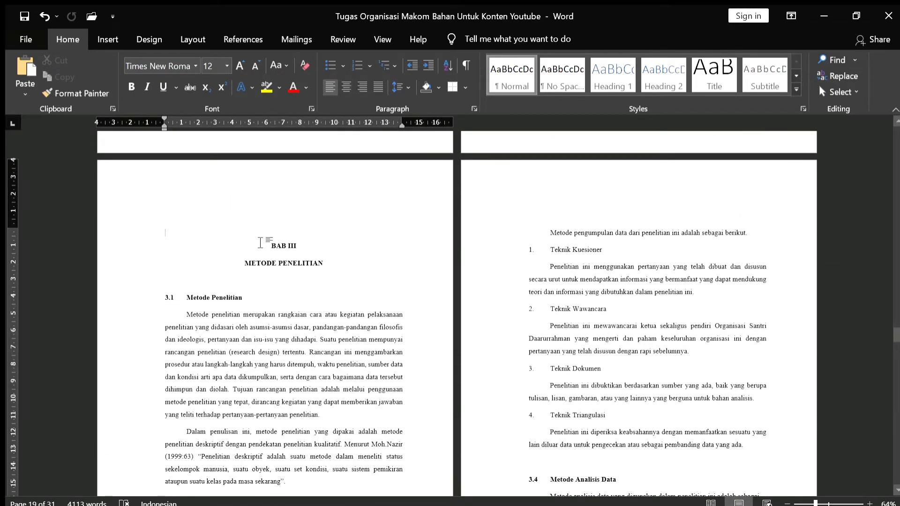
{"action": "key", "text": "Delete"}
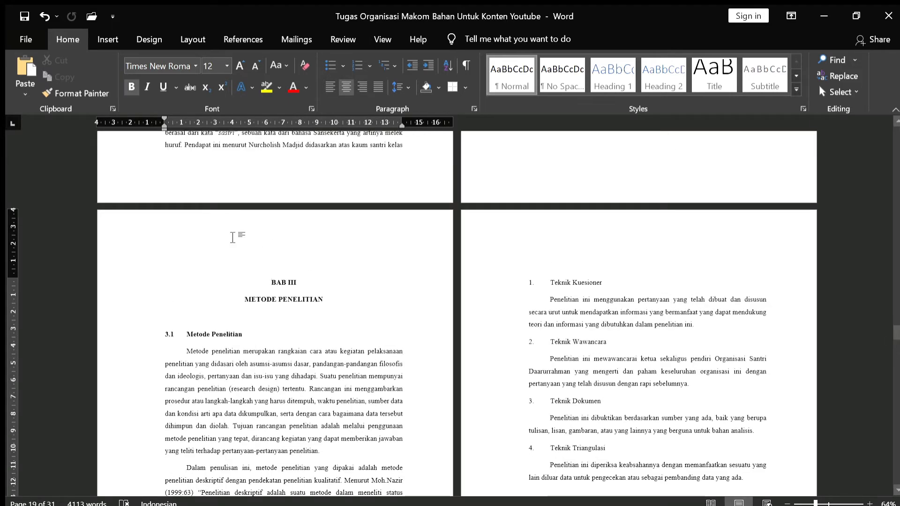
Insert a section break directly before the BAB III heading and check the section label in that page's header.
{"action": "double_click", "coordinate": [232, 238]}
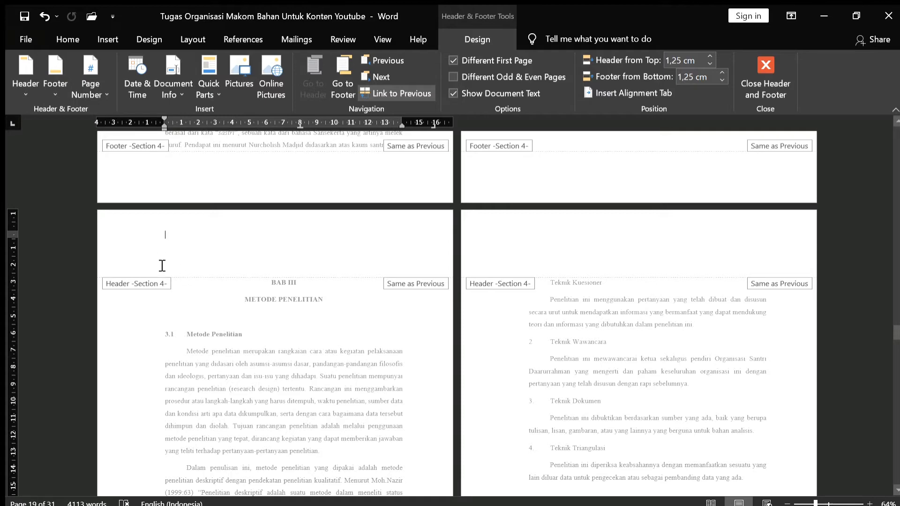
{"action": "double_click", "coordinate": [263, 286]}
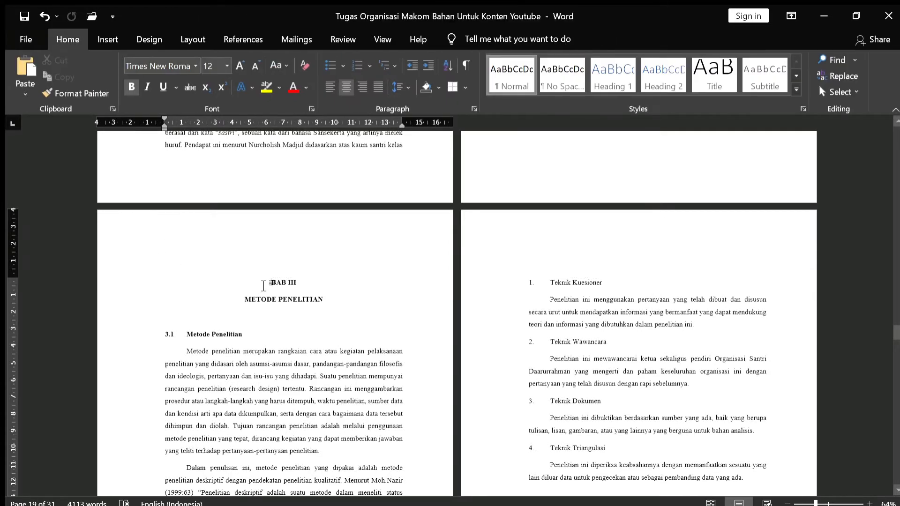
{"action": "left_click", "coordinate": [194, 40]}
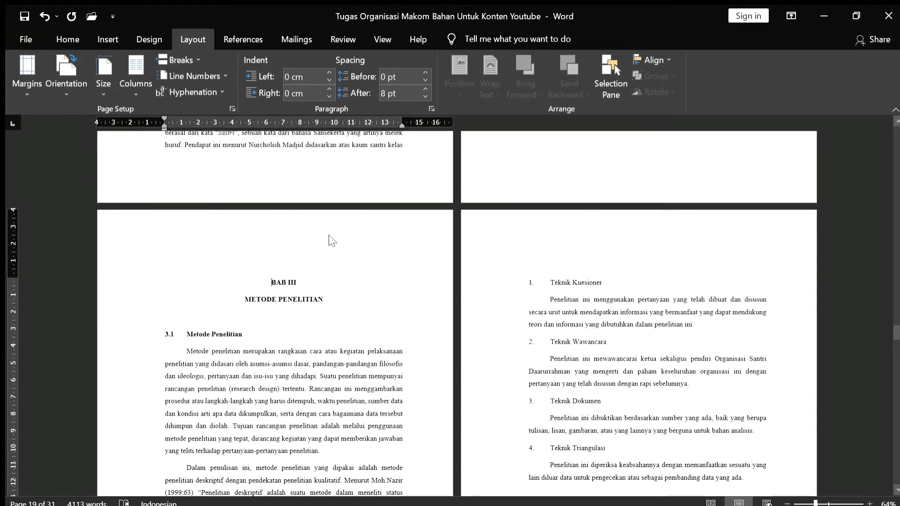
{"action": "scroll", "coordinate": [355, 197], "scroll_direction": "down", "scroll_amount": 1}
{"action": "double_click", "coordinate": [264, 208]}
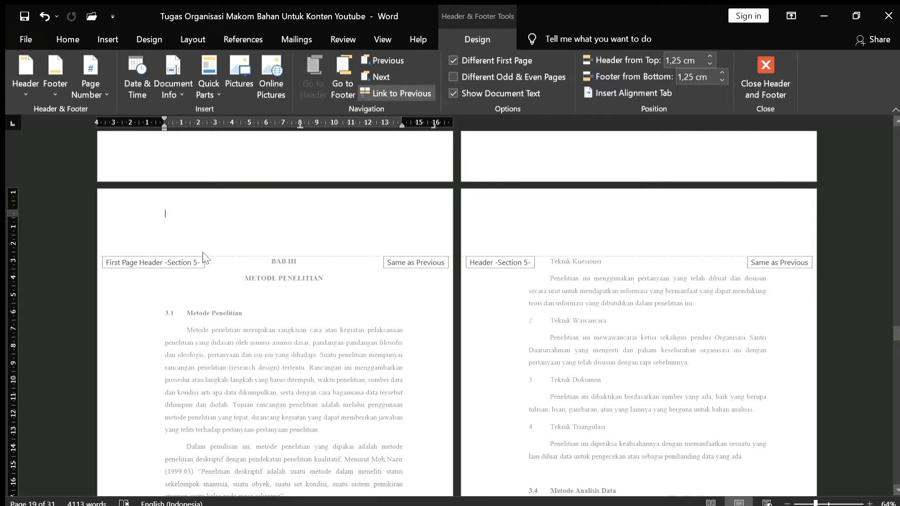
{"action": "double_click", "coordinate": [223, 273]}
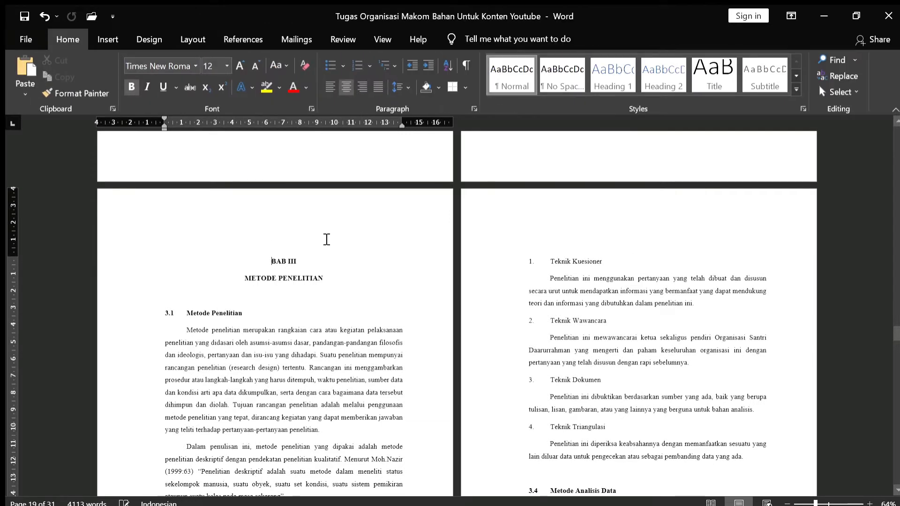
Remove the empty line above the BAB IV heading and keep the heading centred on its own page.
{"action": "scroll", "coordinate": [326, 240], "scroll_direction": "down", "scroll_amount": 6}
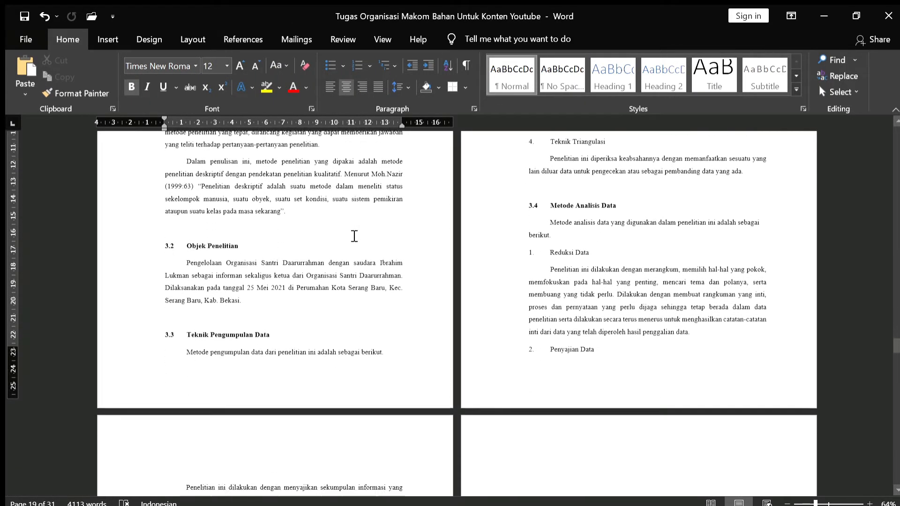
{"action": "scroll", "coordinate": [355, 236], "scroll_direction": "down", "scroll_amount": 6}
{"action": "left_click", "coordinate": [630, 201]}
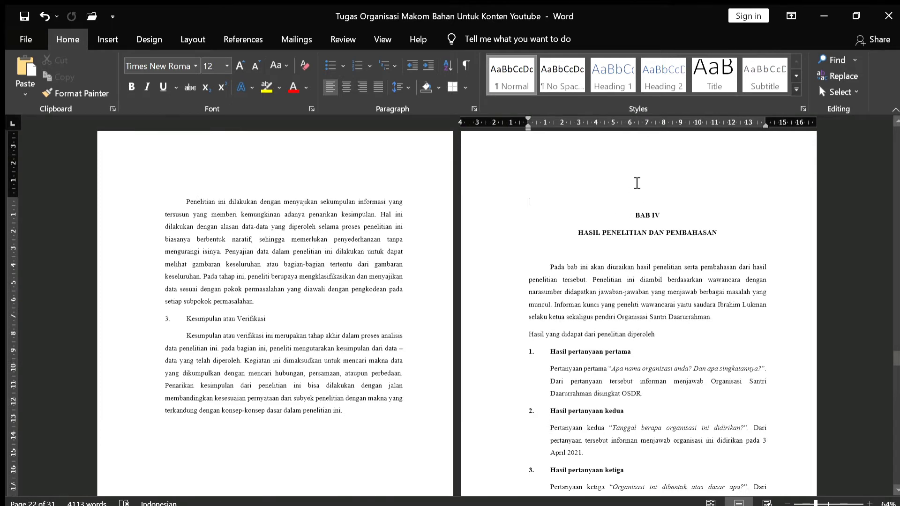
{"action": "double_click", "coordinate": [637, 183]}
{"action": "double_click", "coordinate": [606, 212]}
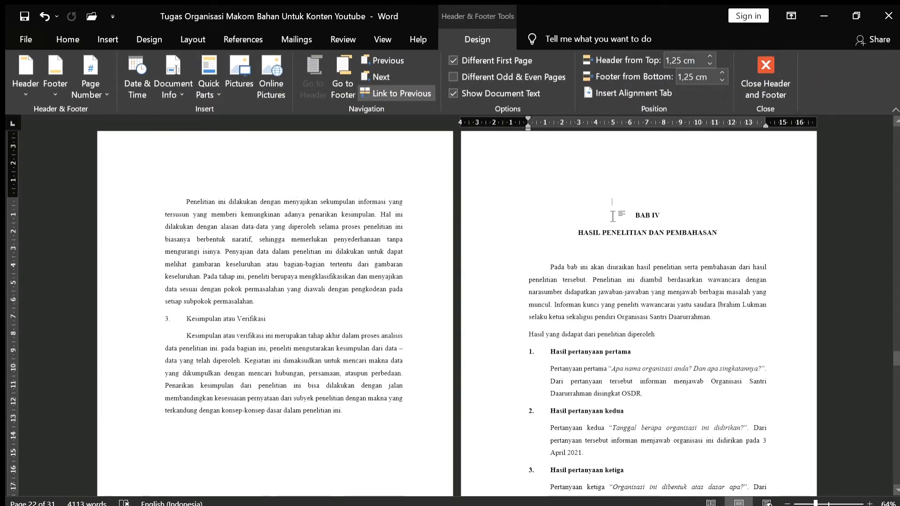
{"action": "key", "text": "ctrl+l"}
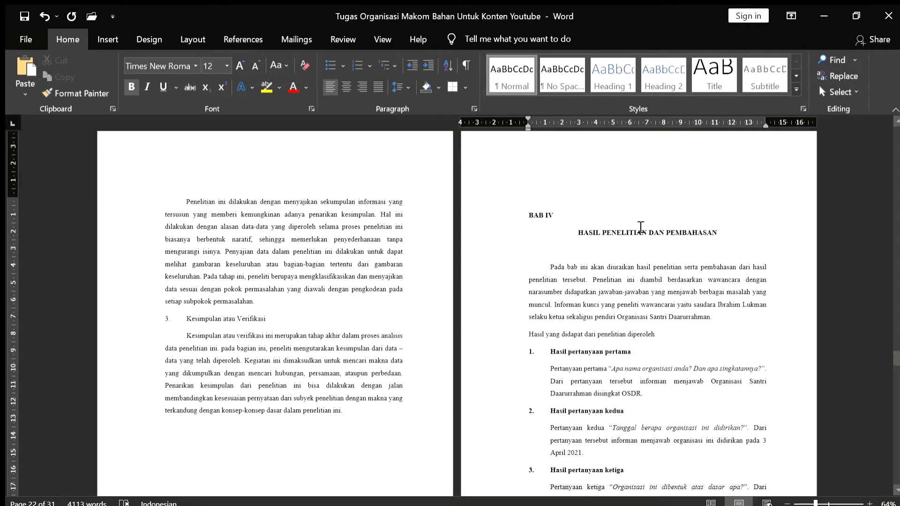
{"action": "key", "text": "BackSpace"}
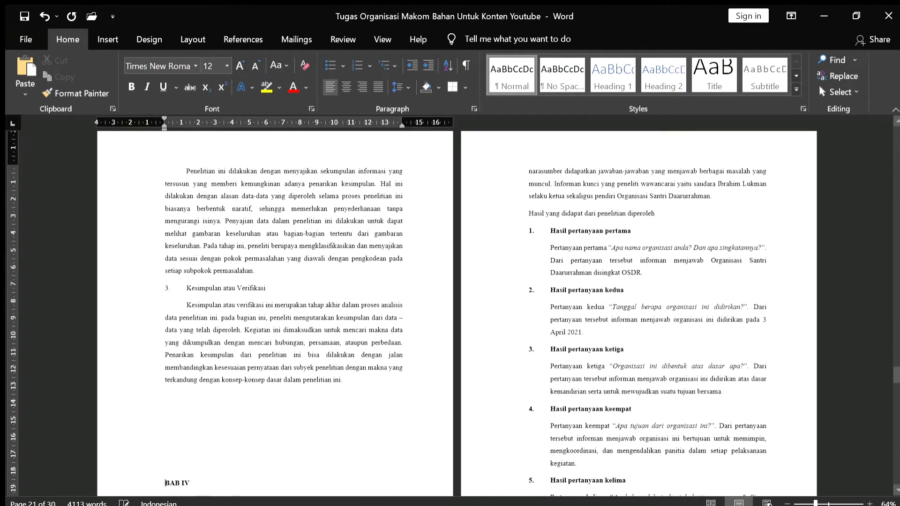
{"action": "key", "text": "ctrl+z"}
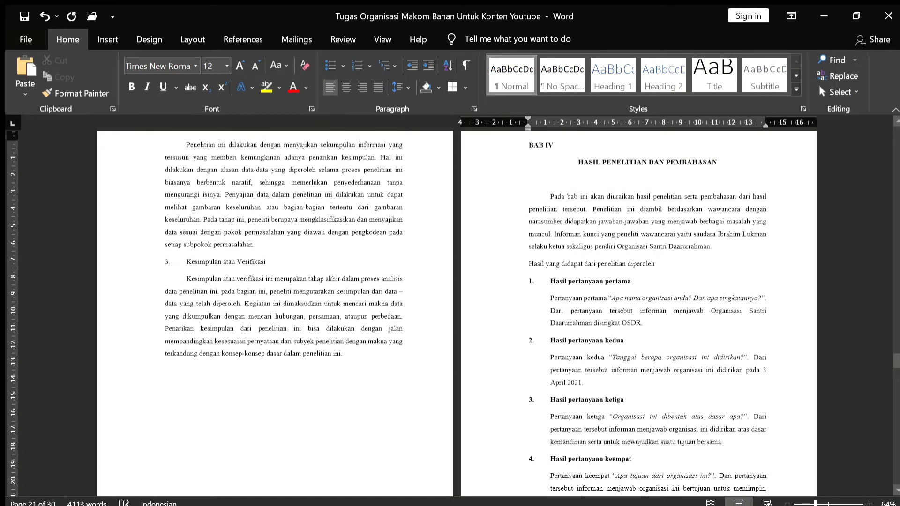
{"action": "left_click", "coordinate": [346, 86]}
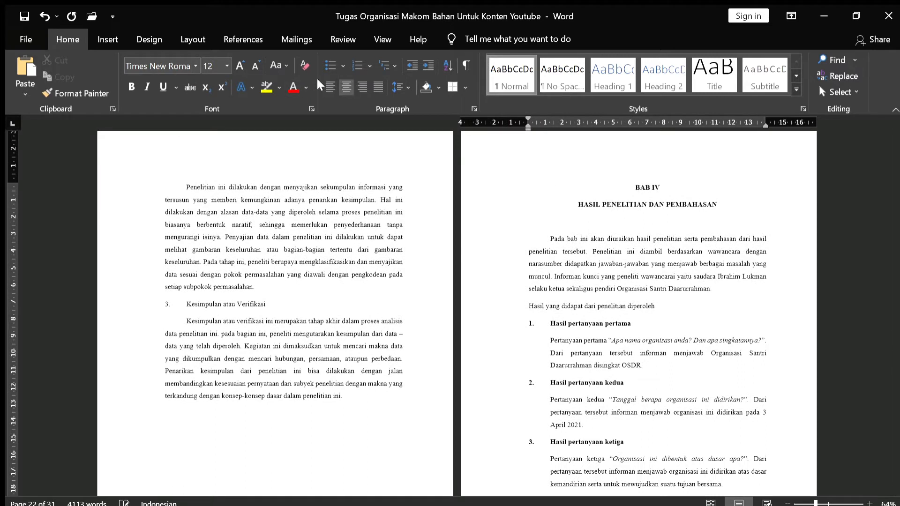
Insert a section break directly before the BAB IV heading and open that page's header to check its section label.
{"action": "left_click", "coordinate": [206, 38]}
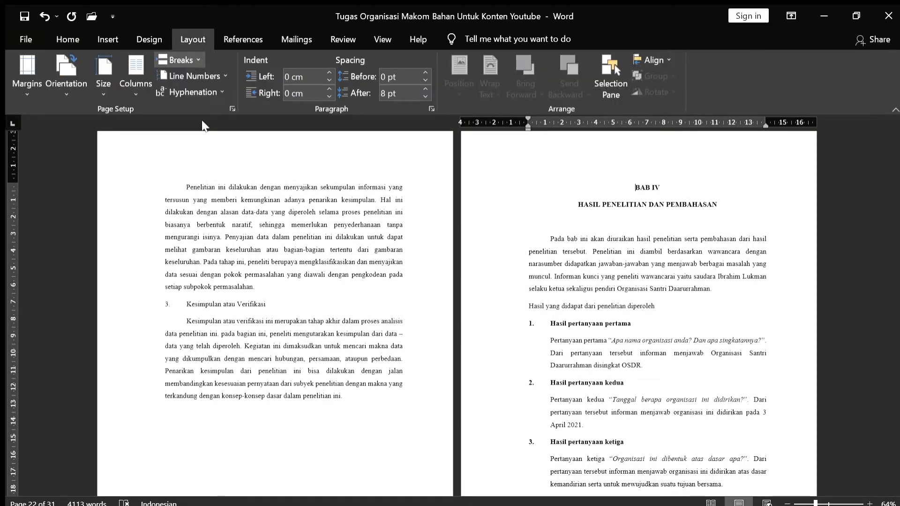
{"action": "double_click", "coordinate": [551, 146]}
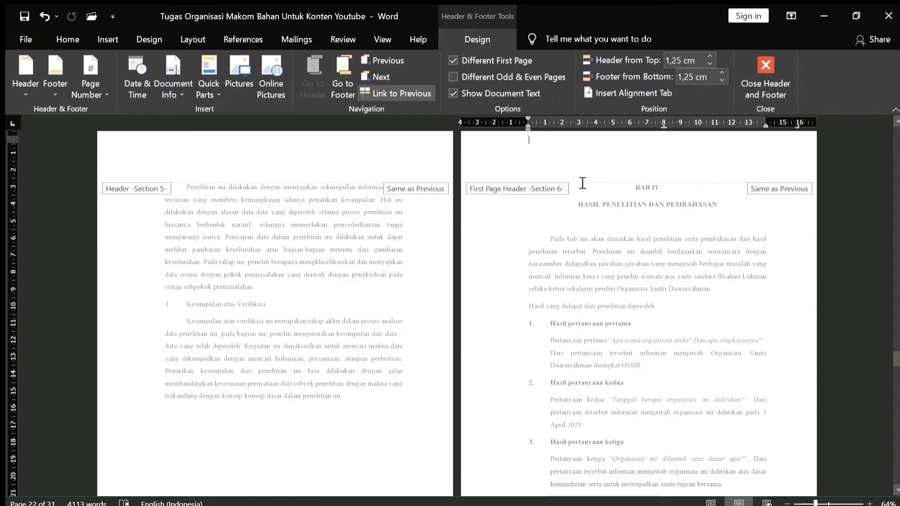
Leave header editing on the BAB V PENUTUP page and remove the empty line above the BAB V heading.
{"action": "scroll", "coordinate": [595, 230], "scroll_direction": "down", "scroll_amount": 5}
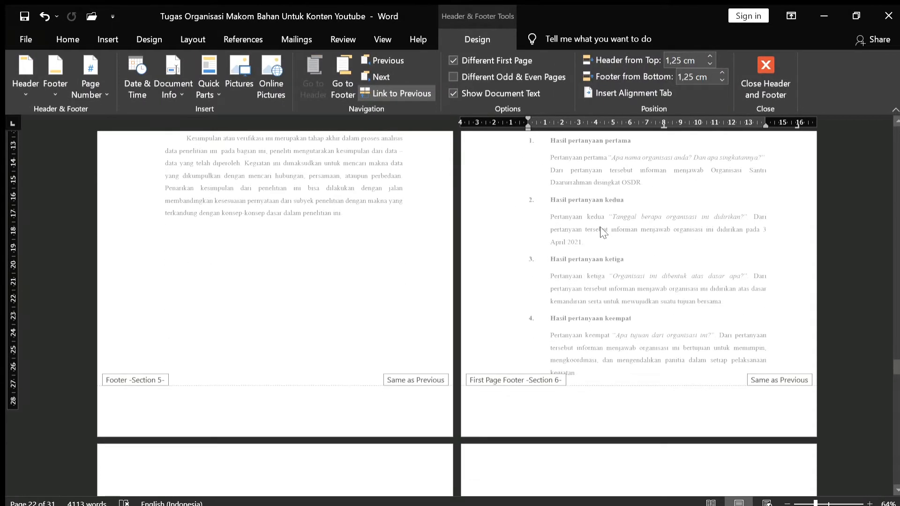
{"action": "scroll", "coordinate": [602, 232], "scroll_direction": "down", "scroll_amount": 15}
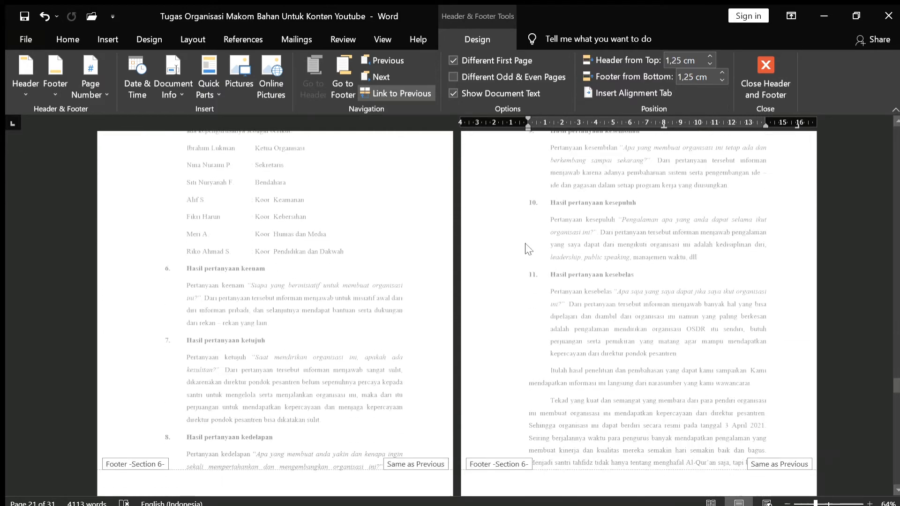
{"action": "left_click", "coordinate": [598, 263]}
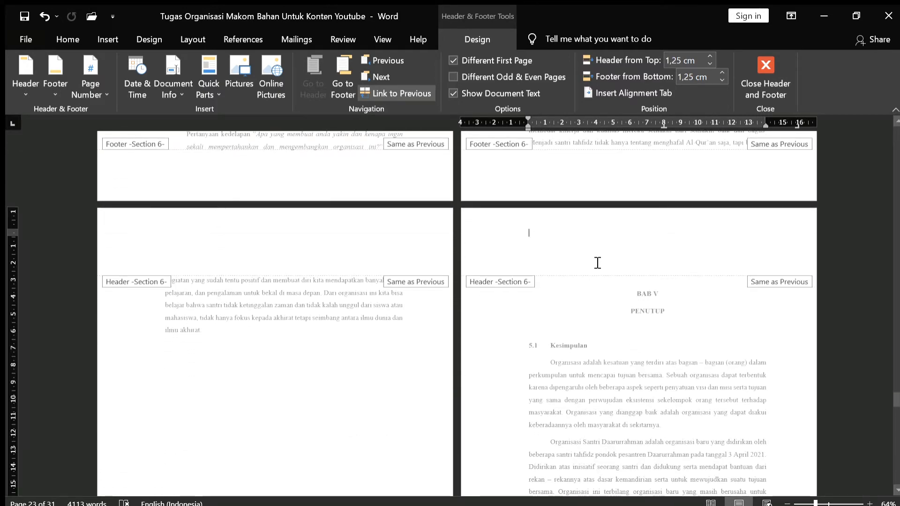
{"action": "double_click", "coordinate": [621, 291]}
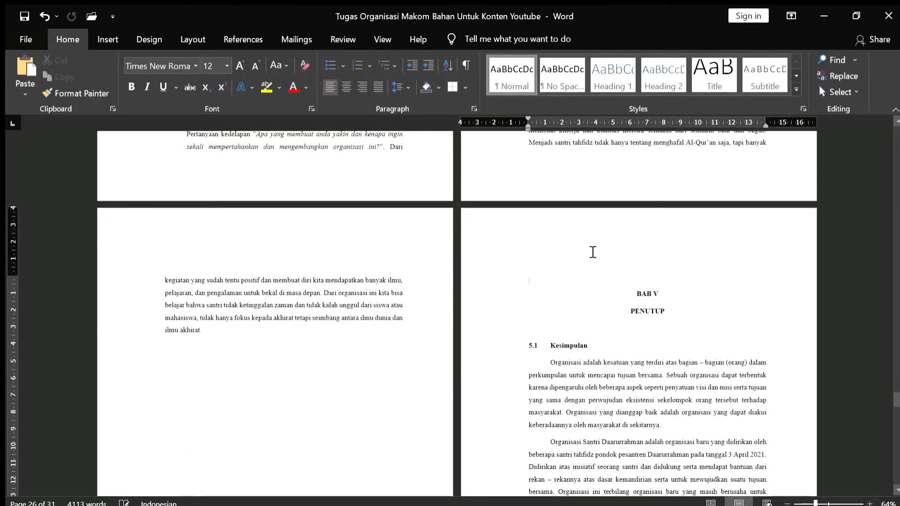
{"action": "double_click", "coordinate": [593, 251]}
{"action": "double_click", "coordinate": [589, 298]}
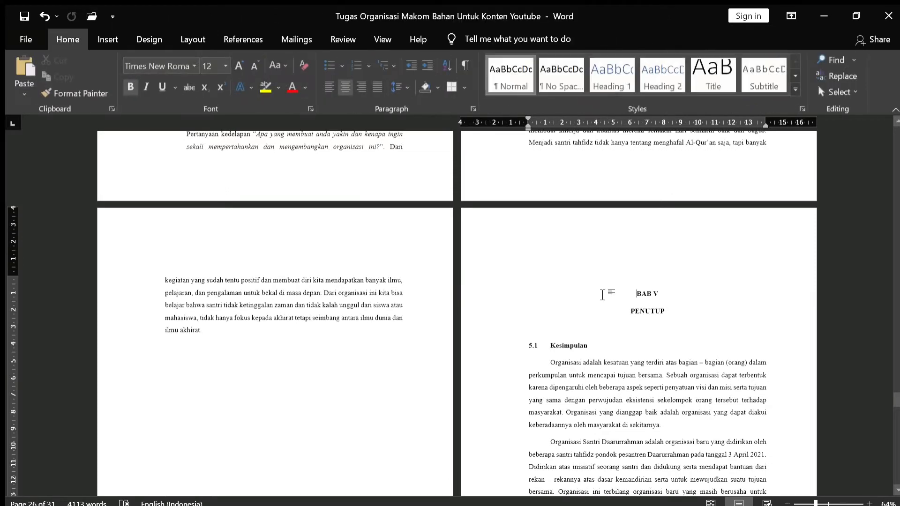
Insert a section break directly before the BAB V heading and check the section labels in that page's header and footer.
{"action": "left_click", "coordinate": [191, 39]}
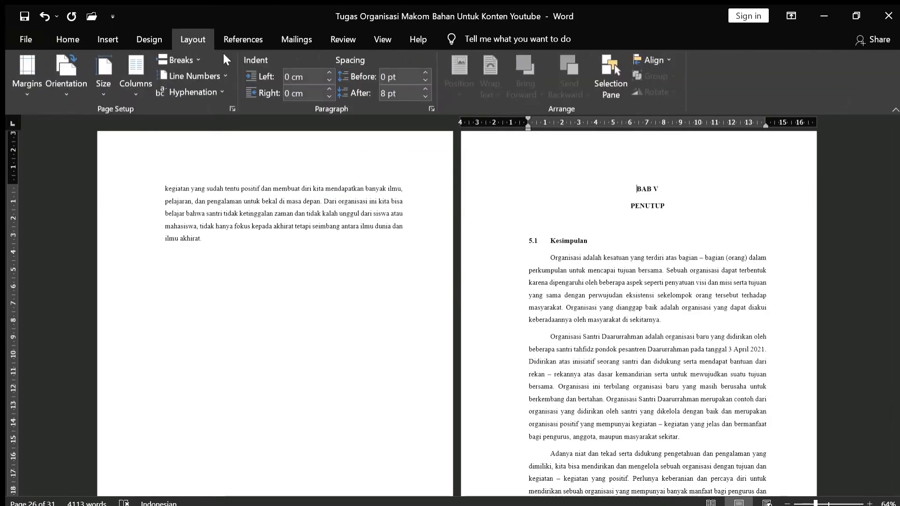
{"action": "scroll", "coordinate": [534, 207], "scroll_direction": "up", "scroll_amount": 1}
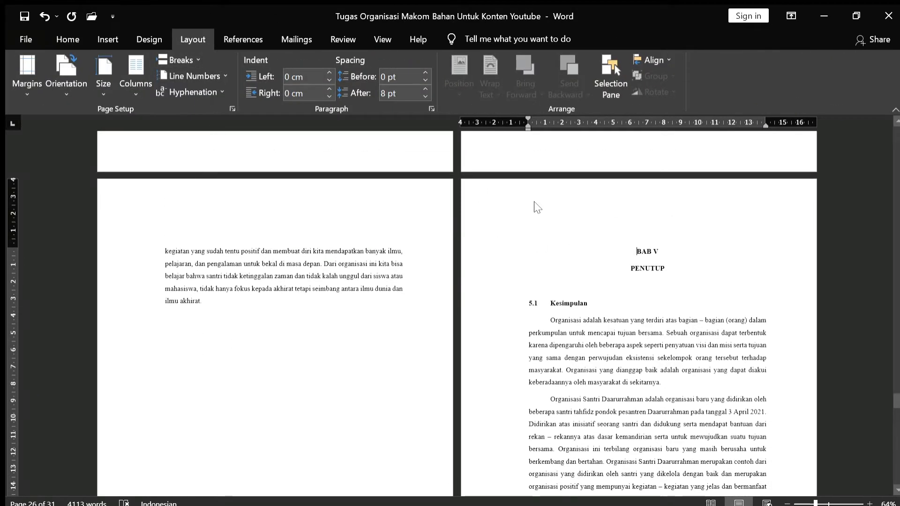
{"action": "double_click", "coordinate": [539, 205]}
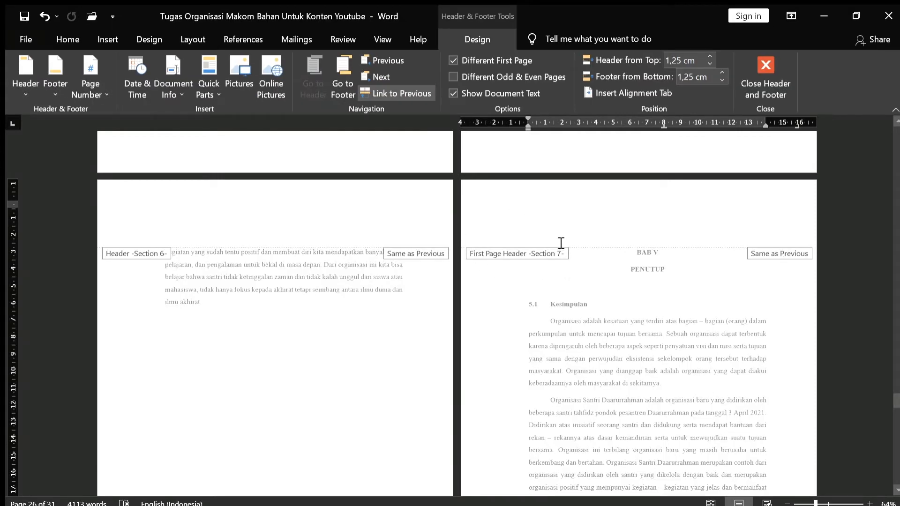
{"action": "scroll", "coordinate": [531, 262], "scroll_direction": "down", "scroll_amount": 5}
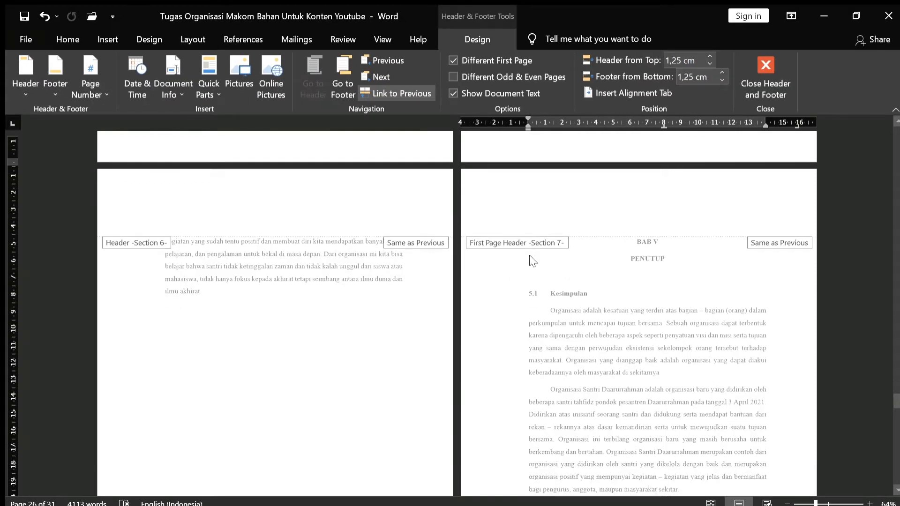
{"action": "scroll", "coordinate": [531, 261], "scroll_direction": "down", "scroll_amount": 2}
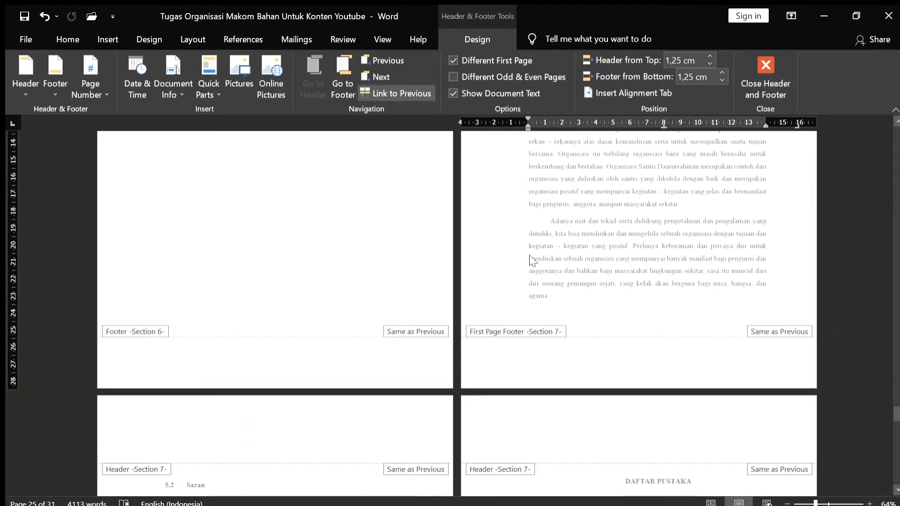
{"action": "scroll", "coordinate": [570, 312], "scroll_direction": "up", "scroll_amount": 4}
{"action": "double_click", "coordinate": [571, 311]}
Check the header's section label on the DAFTAR PUSTAKA page and remove the empty line above its heading.
{"action": "scroll", "coordinate": [549, 260], "scroll_direction": "down", "scroll_amount": 3}
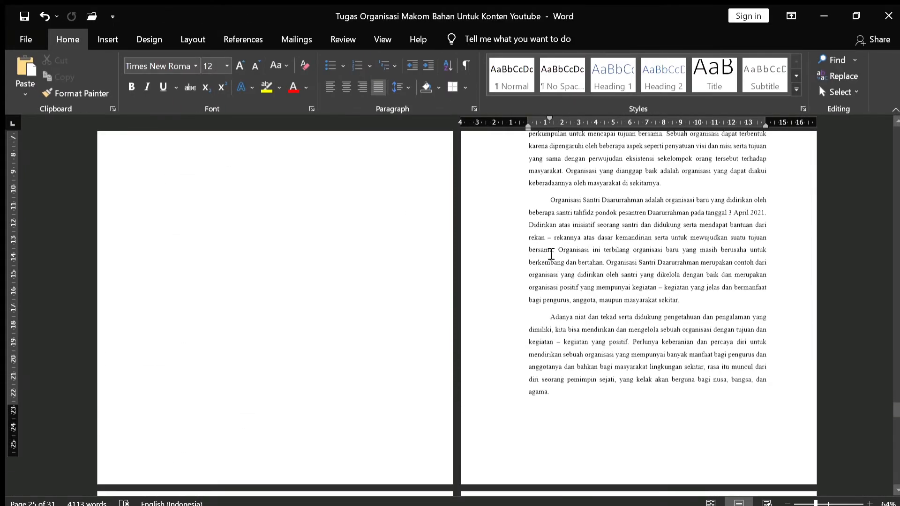
{"action": "scroll", "coordinate": [548, 256], "scroll_direction": "down", "scroll_amount": 6}
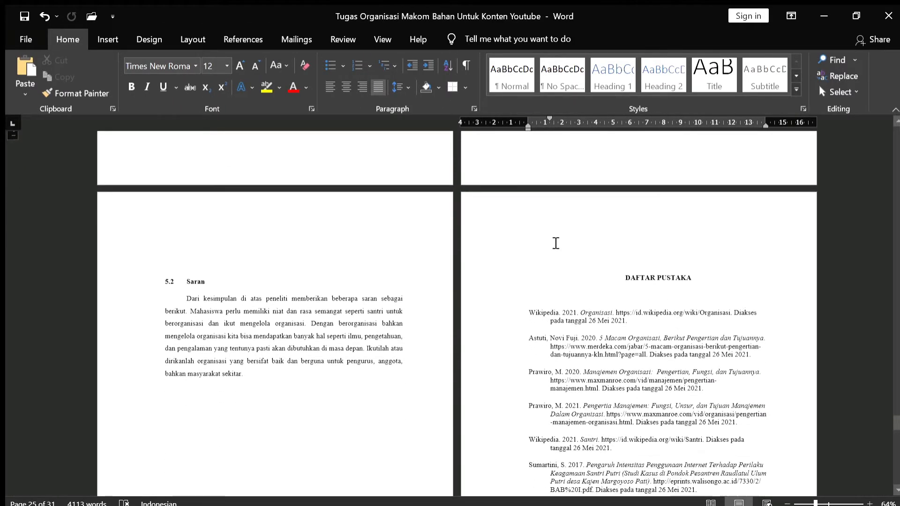
{"action": "scroll", "coordinate": [558, 218], "scroll_direction": "down", "scroll_amount": 2}
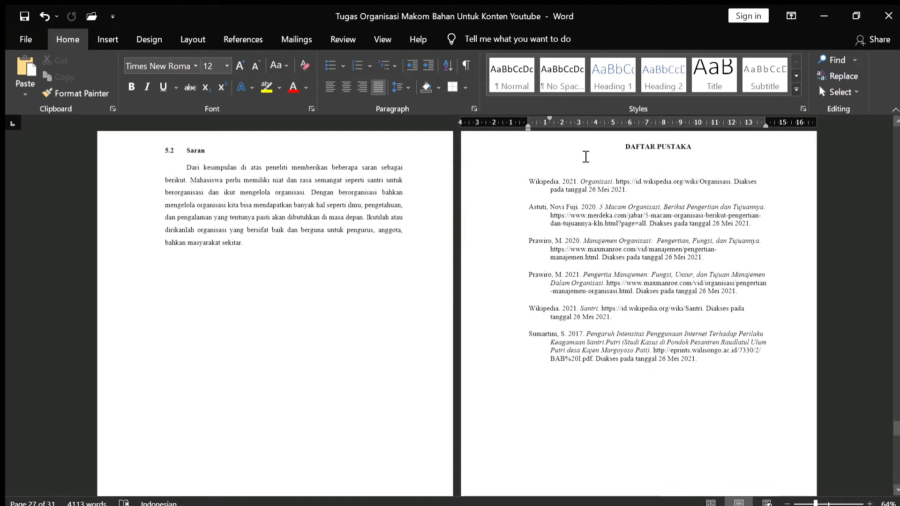
{"action": "scroll", "coordinate": [591, 163], "scroll_direction": "up", "scroll_amount": 1}
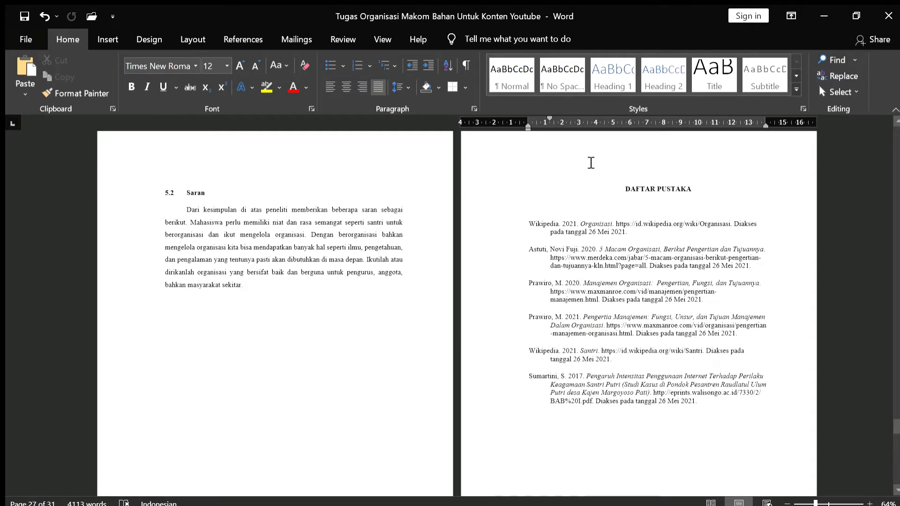
{"action": "double_click", "coordinate": [594, 168]}
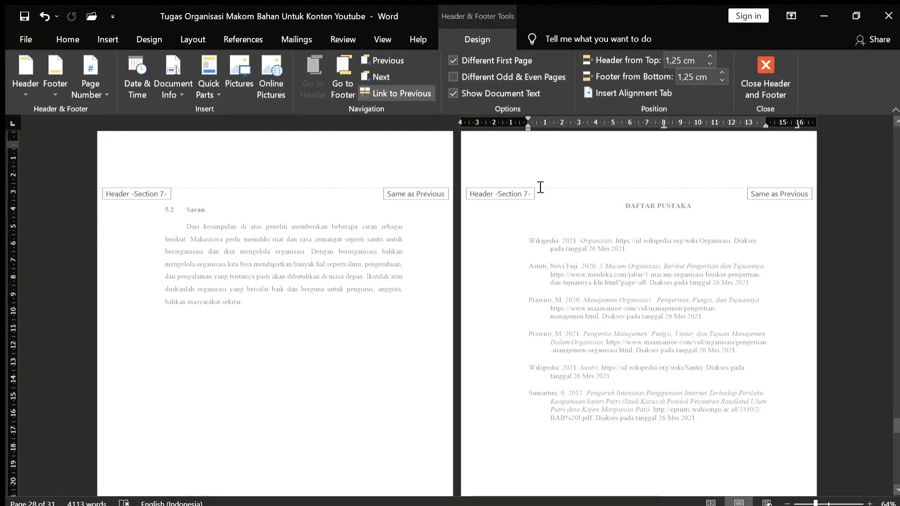
{"action": "double_click", "coordinate": [582, 206]}
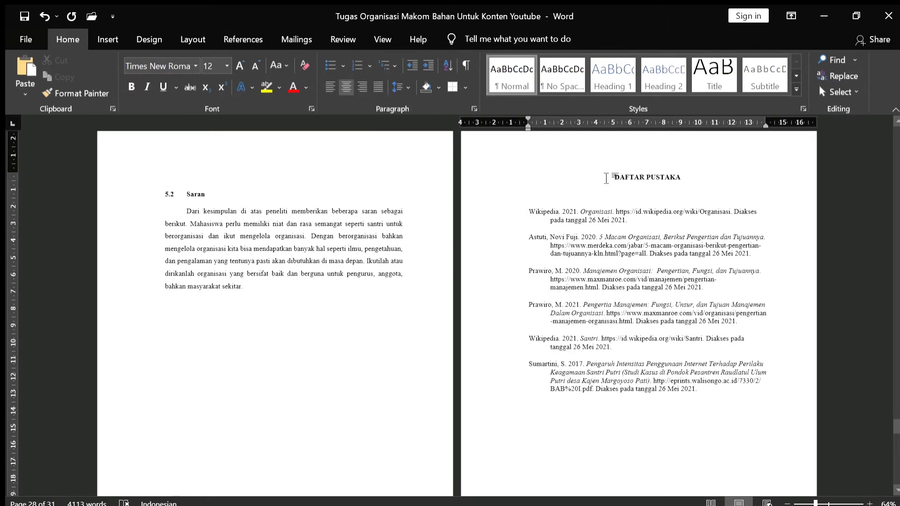
Insert a section break directly before the DAFTAR PUSTAKA heading and open that page's header to check its section label.
{"action": "left_click", "coordinate": [193, 39]}
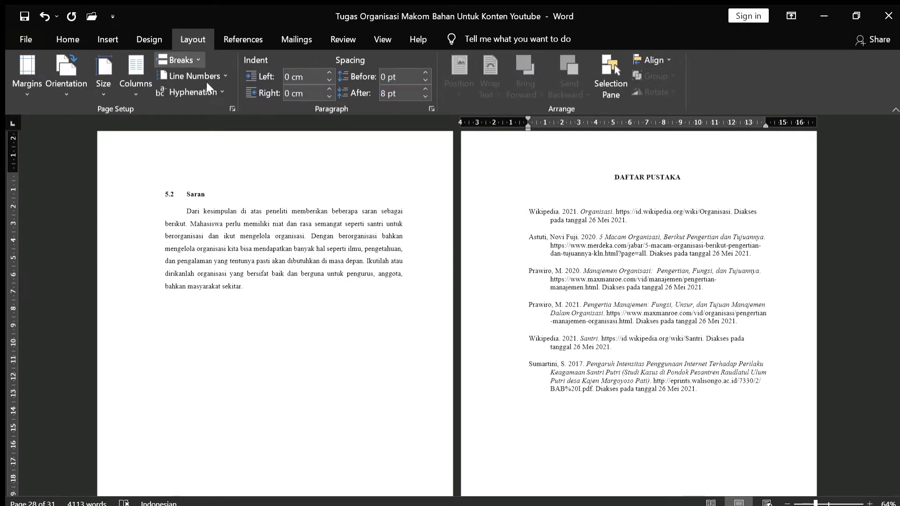
{"action": "scroll", "coordinate": [605, 193], "scroll_direction": "up", "scroll_amount": 2}
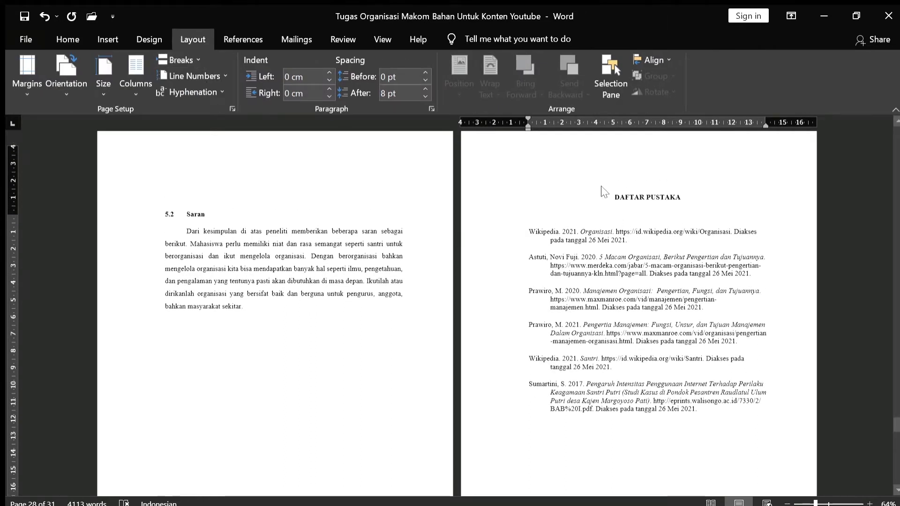
{"action": "double_click", "coordinate": [565, 175]}
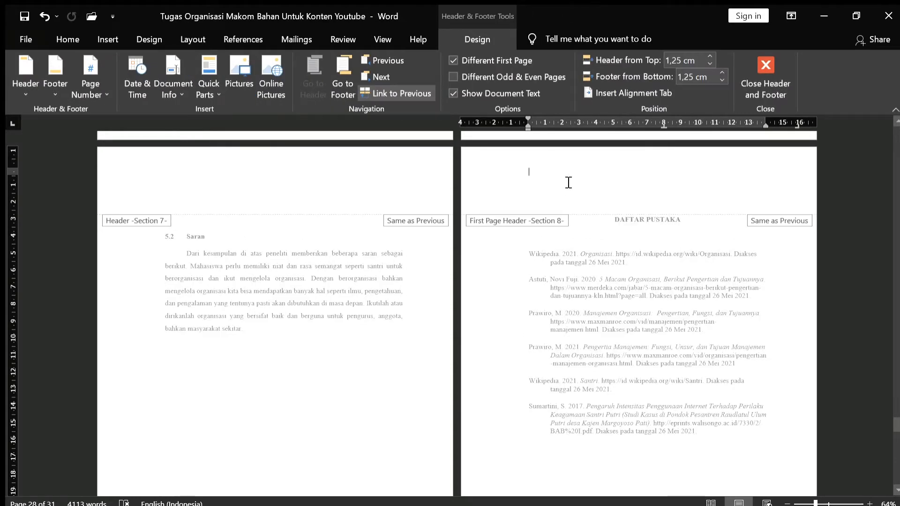
{"action": "scroll", "coordinate": [571, 197], "scroll_direction": "up", "scroll_amount": 3}
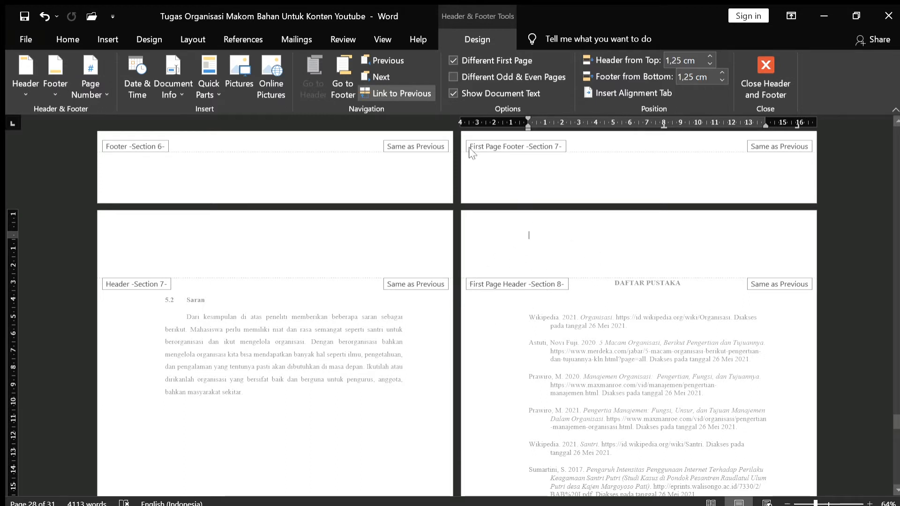
Turn off Different First Page for the DAFTAR PUSTAKA section and unlink its header and footer from the previous section.
{"action": "left_click", "coordinate": [446, 56]}
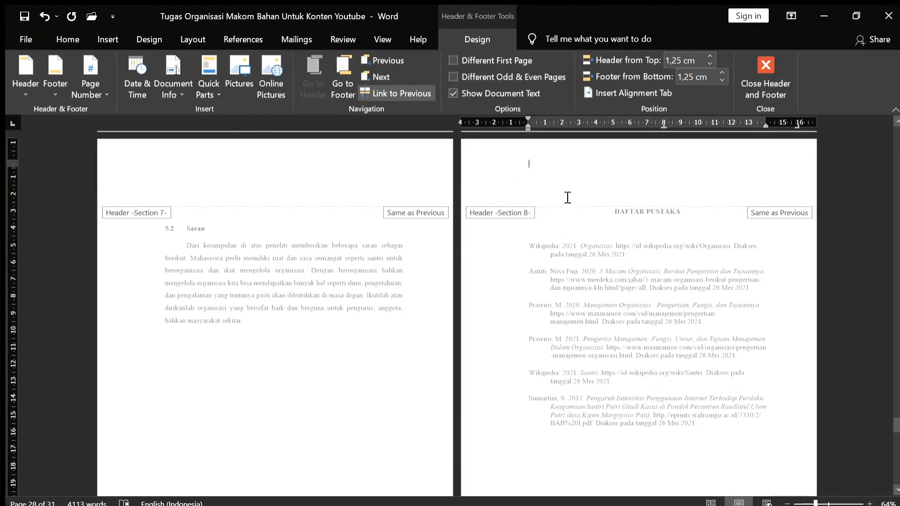
{"action": "left_click", "coordinate": [393, 91]}
{"action": "scroll", "coordinate": [633, 240], "scroll_direction": "down", "scroll_amount": 6}
{"action": "left_click", "coordinate": [641, 325]}
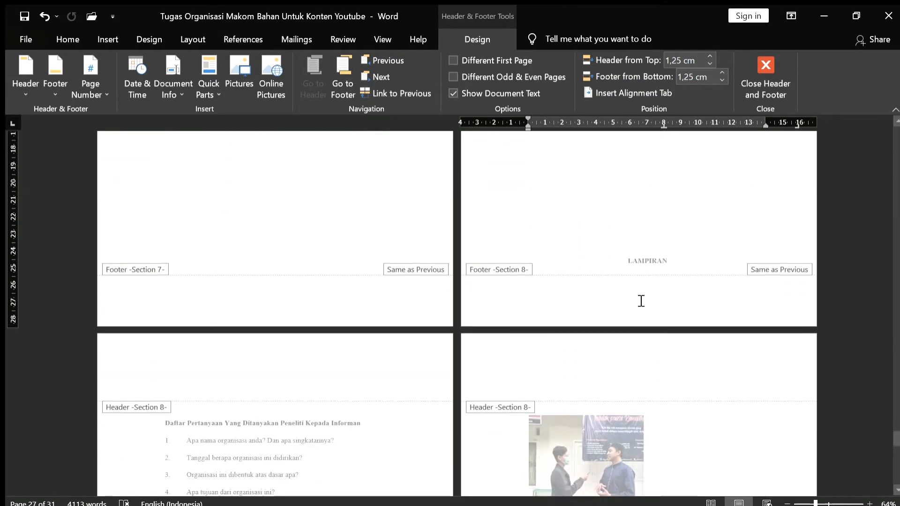
{"action": "left_click", "coordinate": [395, 92]}
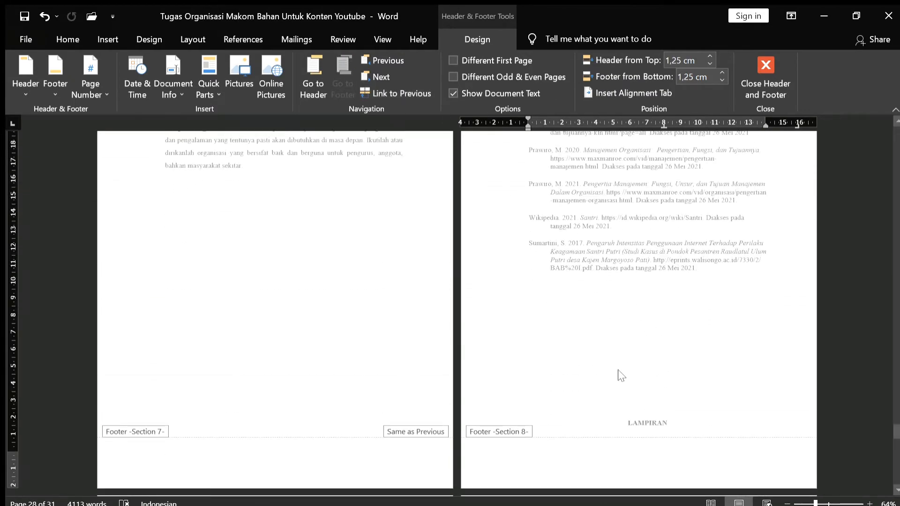
Leave footer editing, insert a page break before the LAMPIRAN heading, and check the section label in that page's header.
{"action": "double_click", "coordinate": [633, 395]}
{"action": "left_click", "coordinate": [631, 424]}
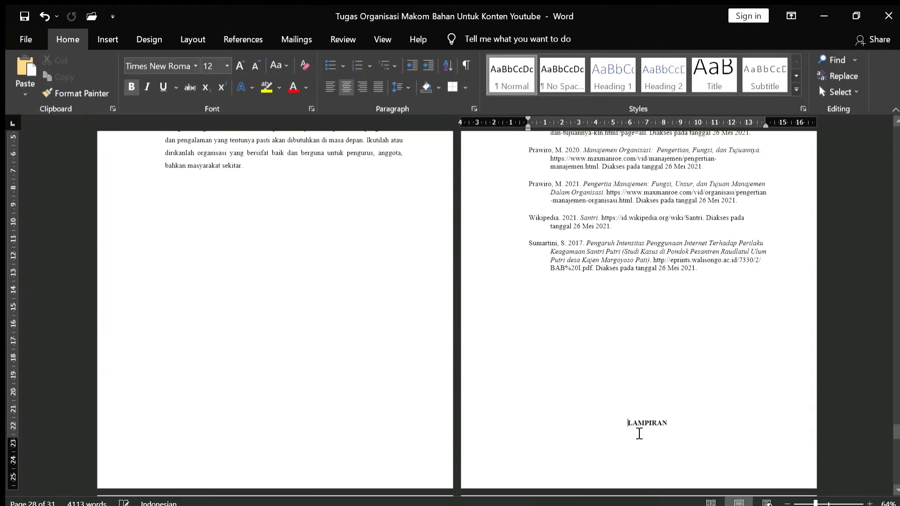
{"action": "key", "text": "ctrl+Return"}
{"action": "scroll", "coordinate": [607, 396], "scroll_direction": "down", "scroll_amount": 3}
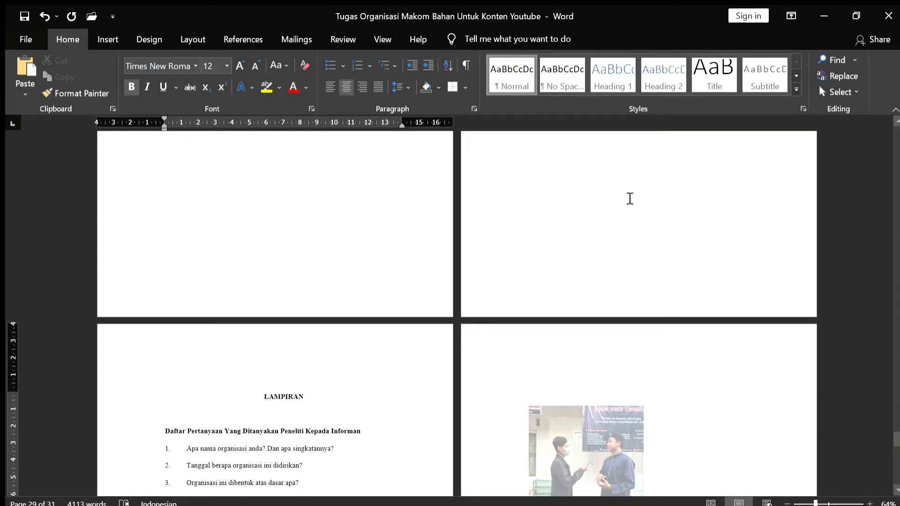
{"action": "scroll", "coordinate": [619, 196], "scroll_direction": "down", "scroll_amount": 3}
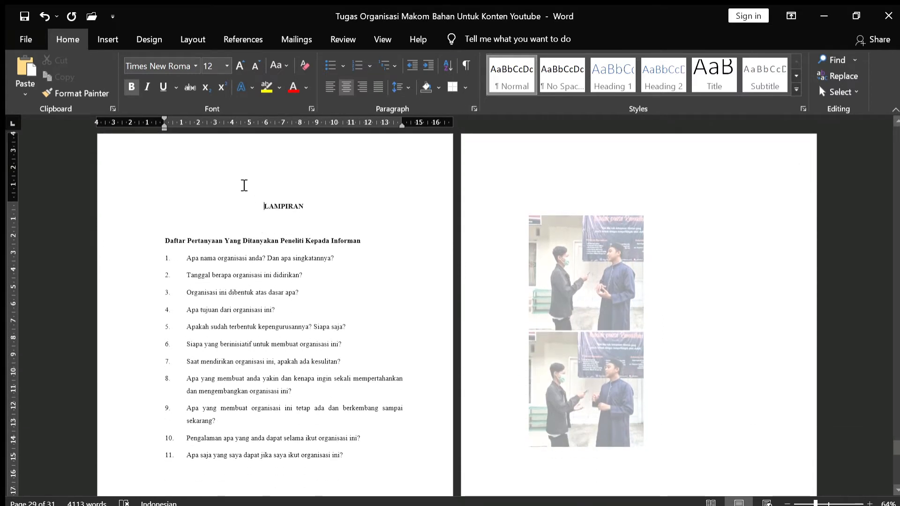
{"action": "double_click", "coordinate": [244, 185]}
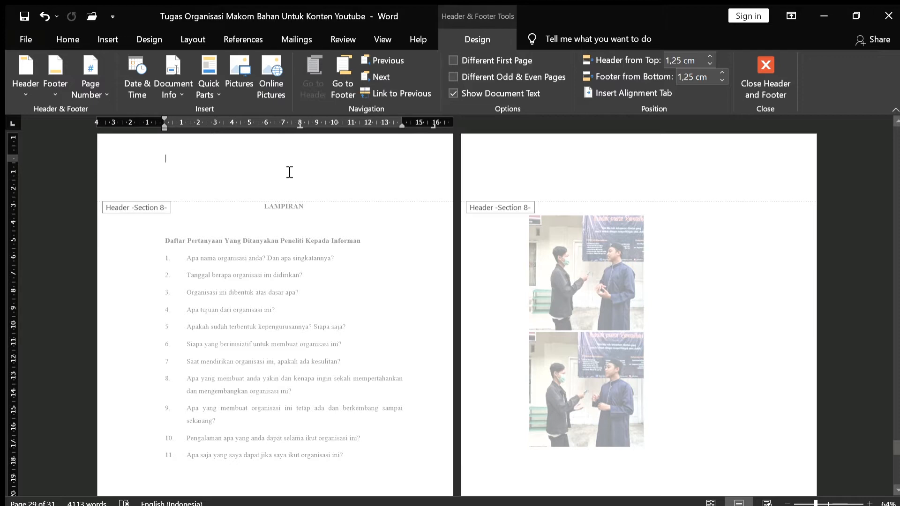
{"action": "double_click", "coordinate": [254, 218]}
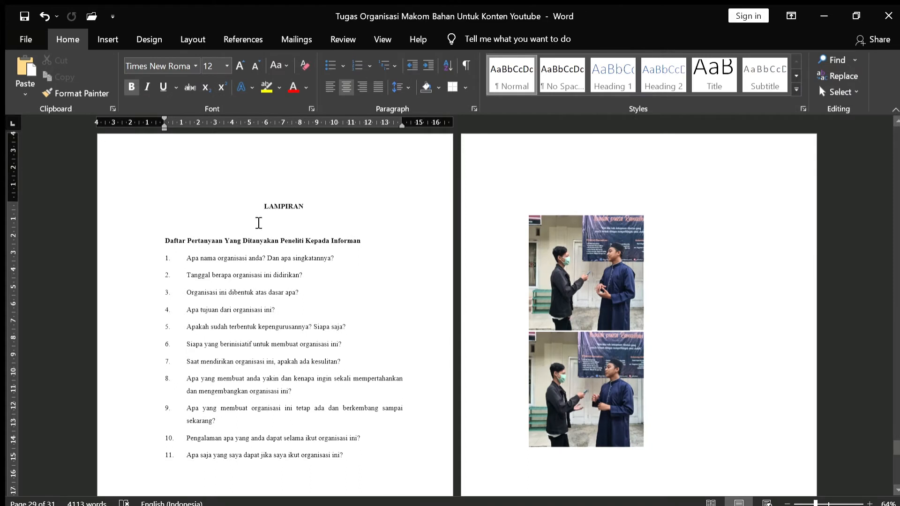
Review the header and footer section labels of the front matter, from the cover page through ABSTRAK to DAFTAR ISI.
{"action": "left_click", "coordinate": [189, 39]}
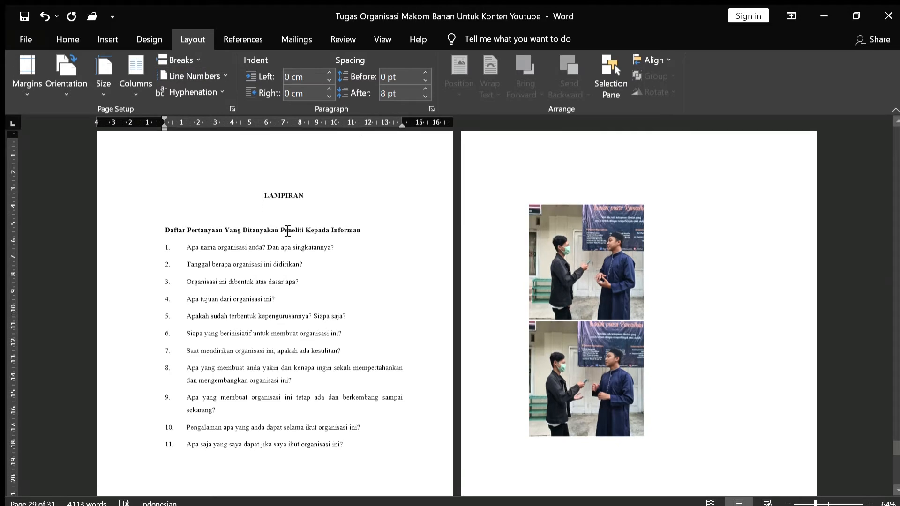
{"action": "scroll", "coordinate": [311, 217], "scroll_direction": "down", "scroll_amount": 3}
{"action": "scroll", "coordinate": [311, 215], "scroll_direction": "up", "scroll_amount": 3}
{"action": "scroll", "coordinate": [446, 244], "scroll_direction": "up", "scroll_amount": 4}
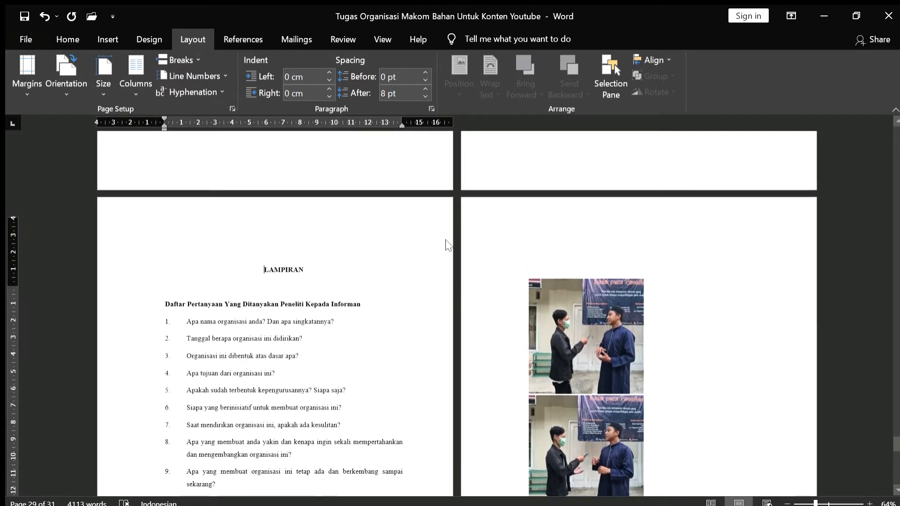
{"action": "scroll", "coordinate": [450, 253], "scroll_direction": "up", "scroll_amount": 4}
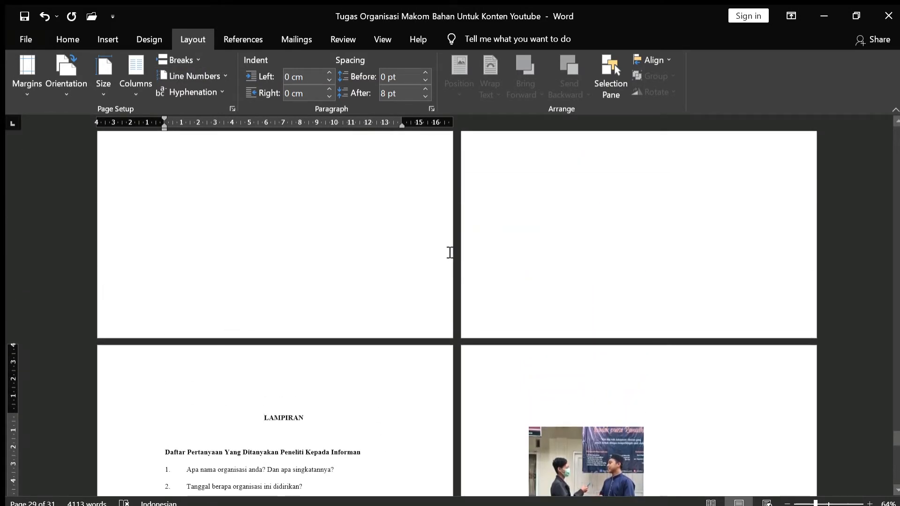
{"action": "scroll", "coordinate": [449, 252], "scroll_direction": "up", "scroll_amount": 5}
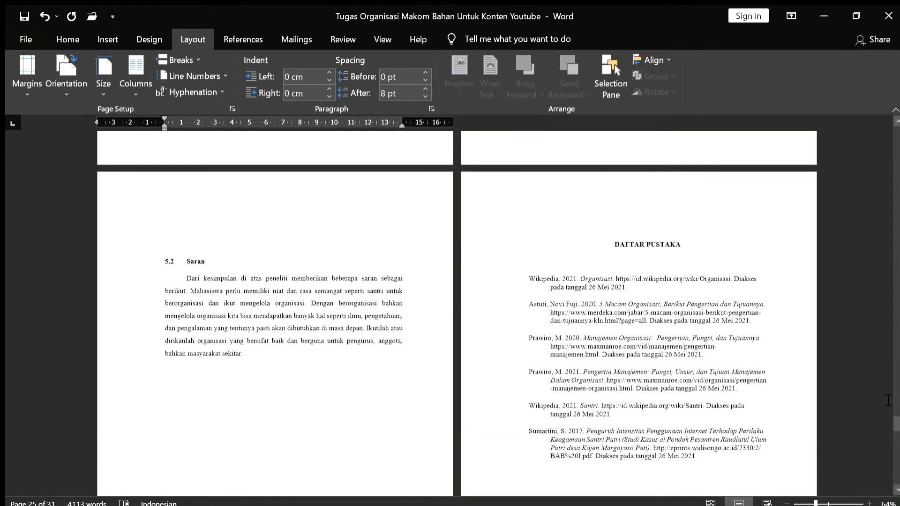
{"action": "left_click_drag", "start_coordinate": [897, 424], "coordinate": [897, 135]}
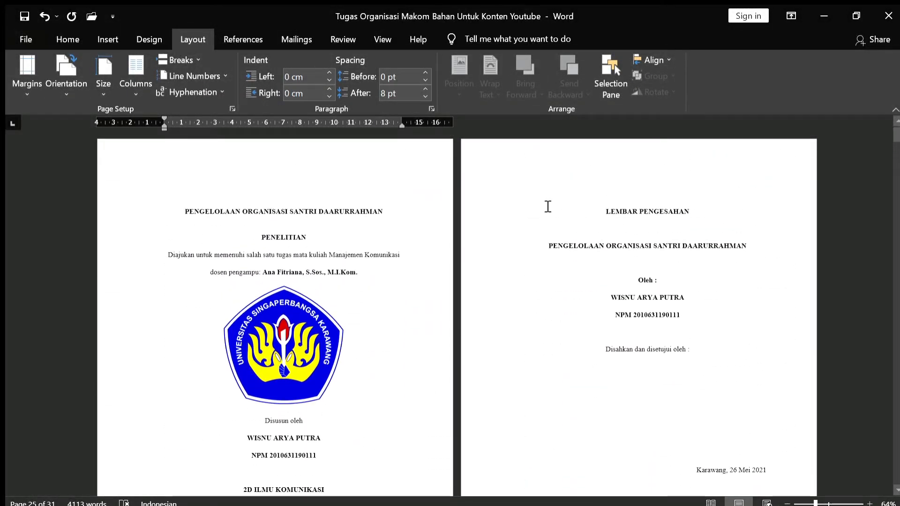
{"action": "double_click", "coordinate": [291, 181]}
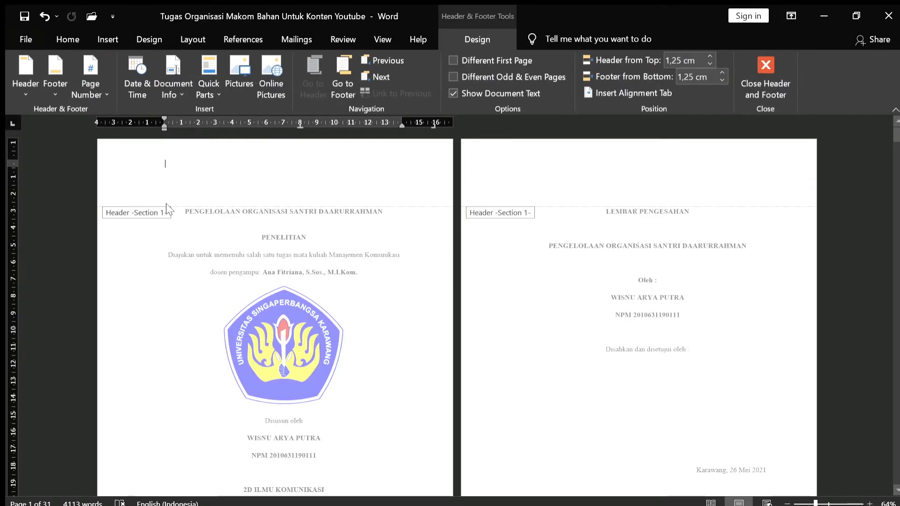
{"action": "left_click_drag", "start_coordinate": [896, 135], "coordinate": [896, 180]}
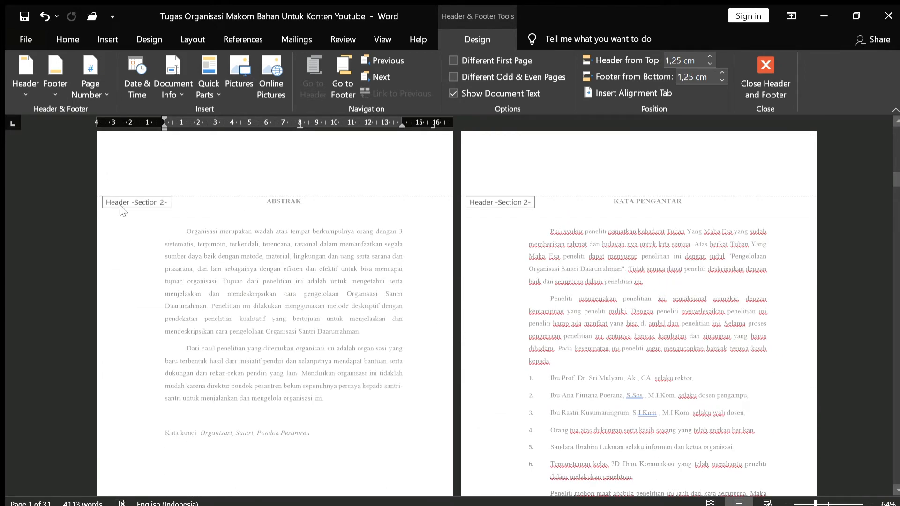
{"action": "scroll", "coordinate": [621, 217], "scroll_direction": "down", "scroll_amount": 8}
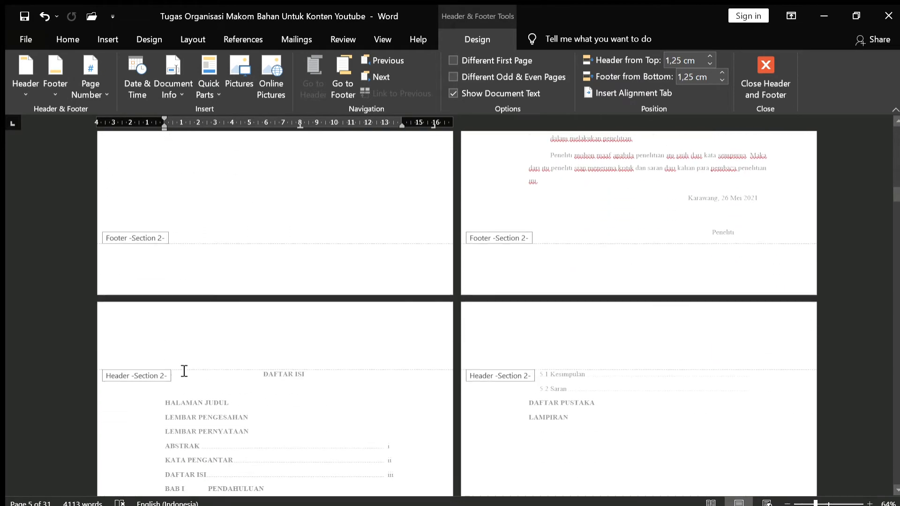
{"action": "scroll", "coordinate": [621, 218], "scroll_direction": "down", "scroll_amount": 15}
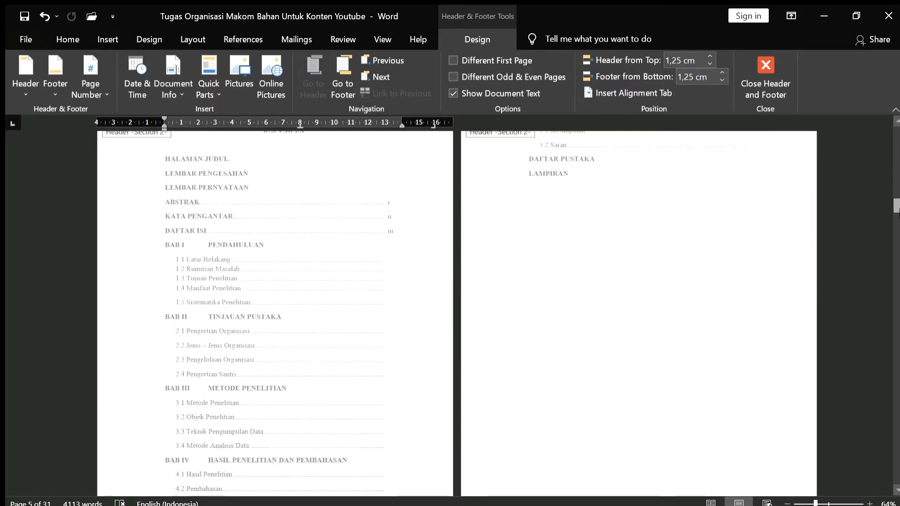
Review the header and footer section labels on the pages of BAB I, BAB II and BAB III.
{"action": "scroll", "coordinate": [621, 217], "scroll_direction": "down", "scroll_amount": 2}
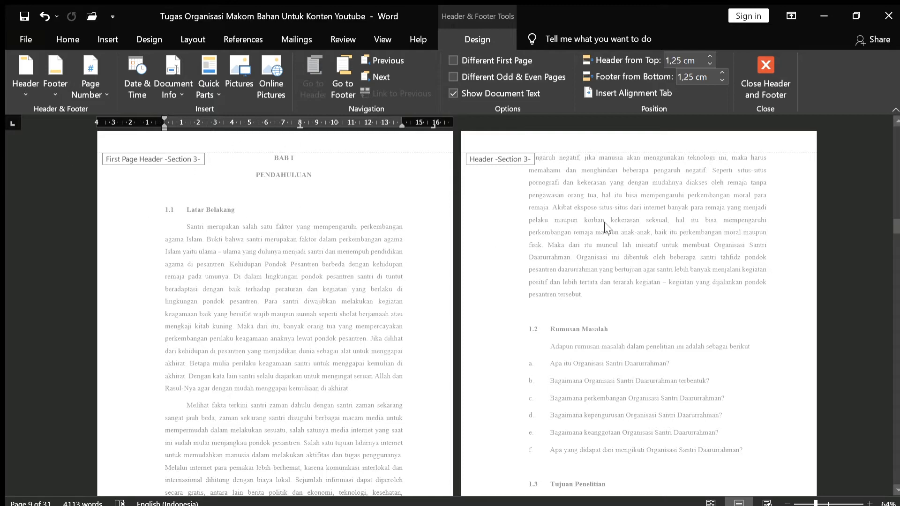
{"action": "scroll", "coordinate": [457, 314], "scroll_direction": "down", "scroll_amount": 5}
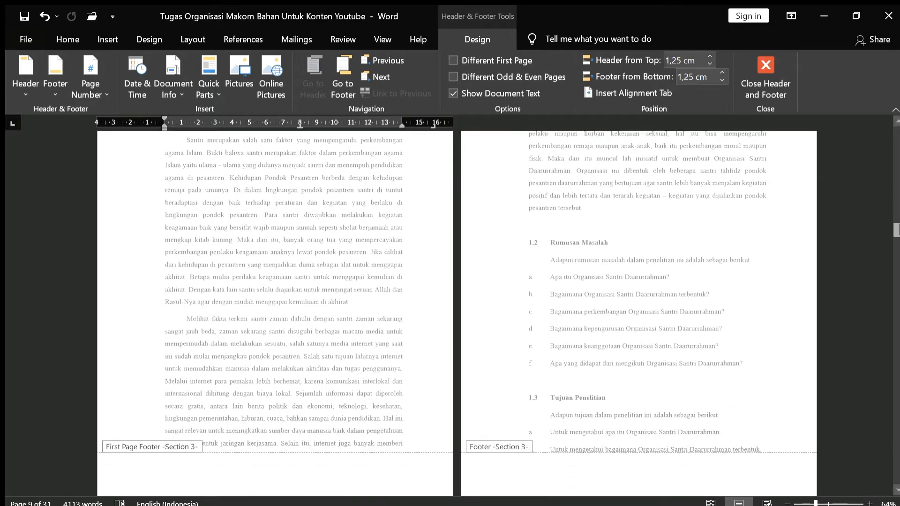
{"action": "scroll", "coordinate": [456, 314], "scroll_direction": "down", "scroll_amount": 9}
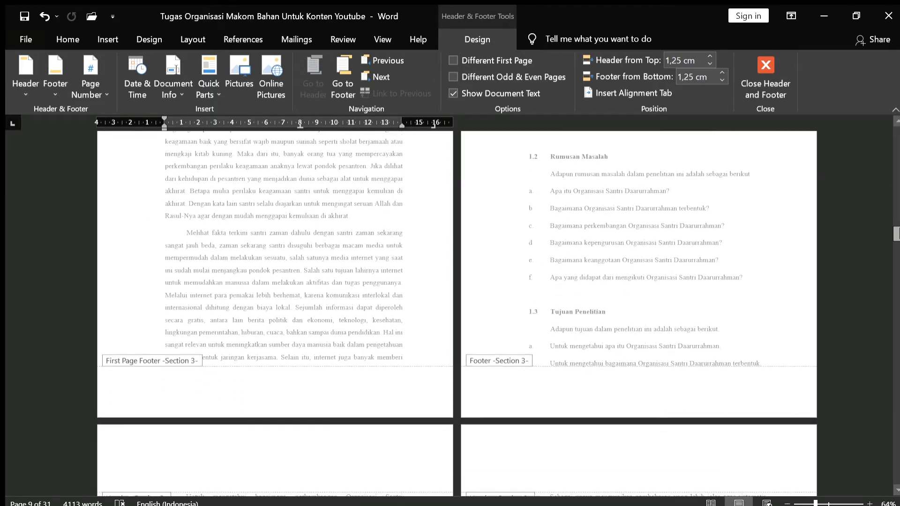
{"action": "scroll", "coordinate": [457, 314], "scroll_direction": "down", "scroll_amount": 8}
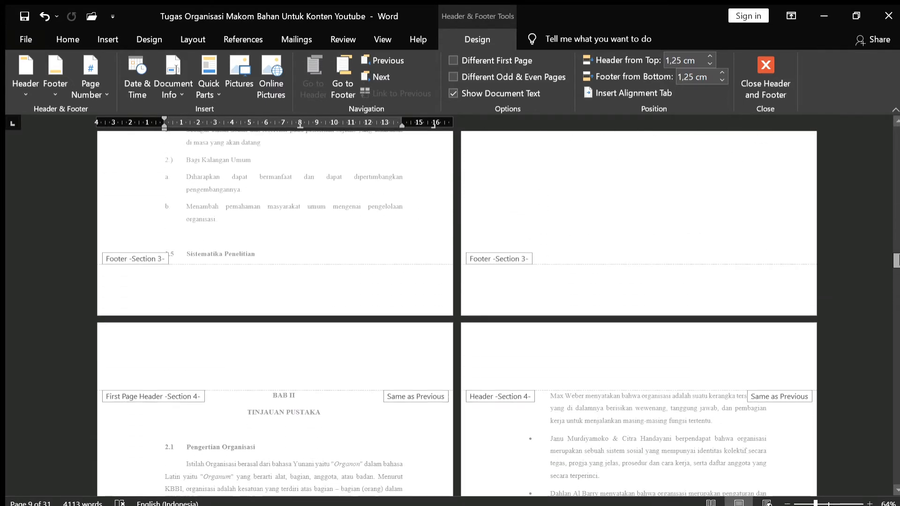
{"action": "scroll", "coordinate": [457, 314], "scroll_direction": "down", "scroll_amount": 1}
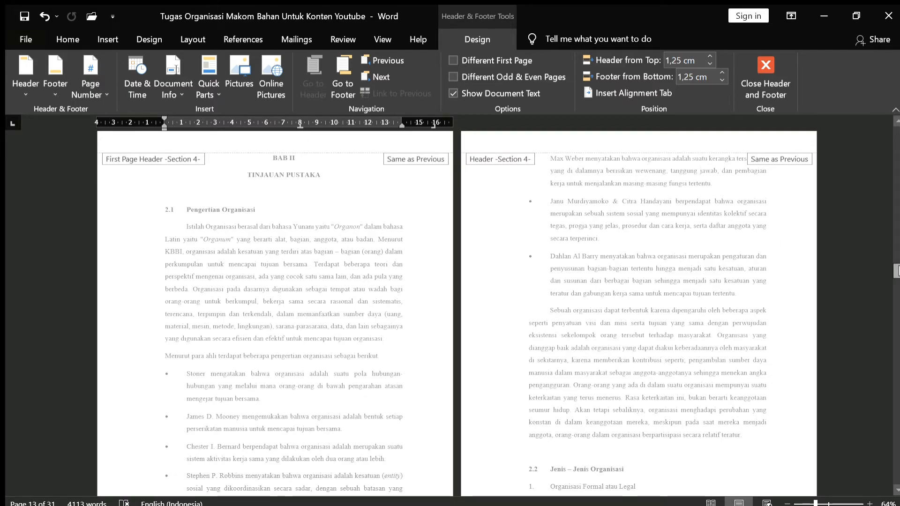
{"action": "left_click_drag", "start_coordinate": [898, 271], "coordinate": [898, 337]}
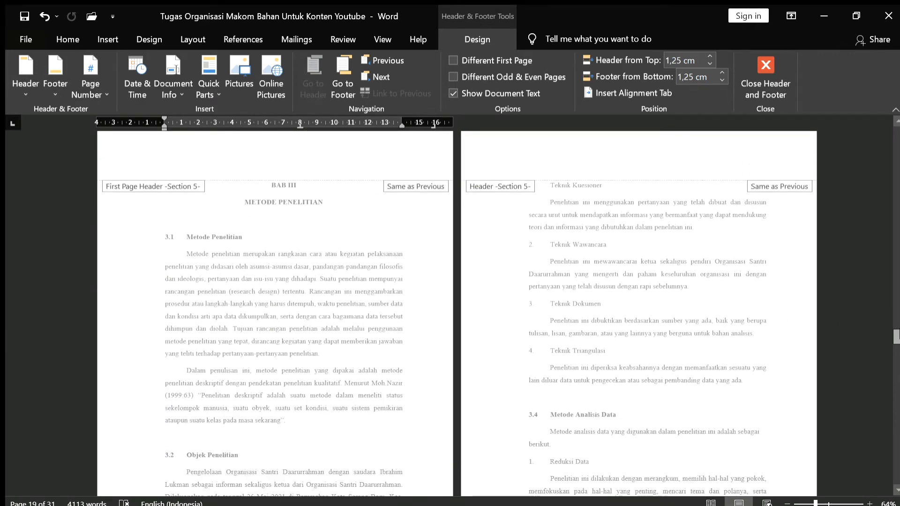
Check the section label in the cover page's footer and leave header and footer editing.
{"action": "left_click_drag", "start_coordinate": [898, 336], "coordinate": [896, 128]}
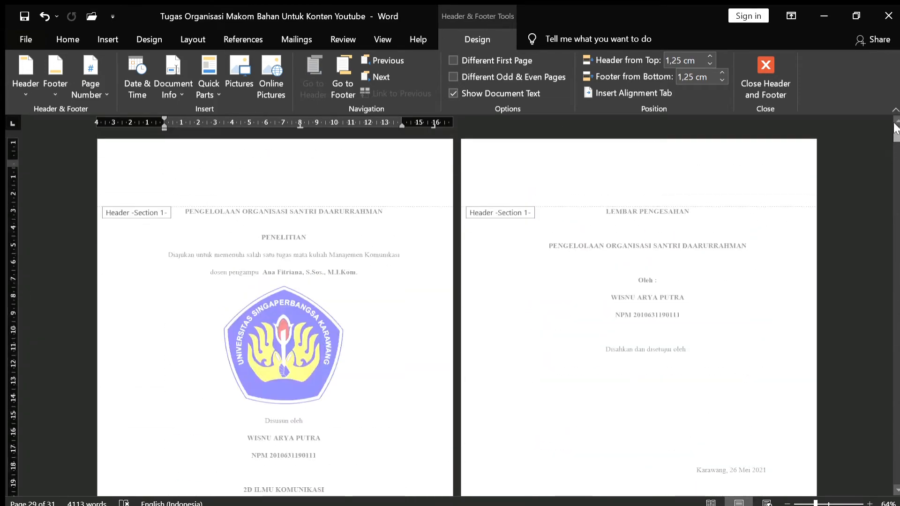
{"action": "scroll", "coordinate": [525, 295], "scroll_direction": "down", "scroll_amount": 5}
{"action": "left_click", "coordinate": [390, 343]}
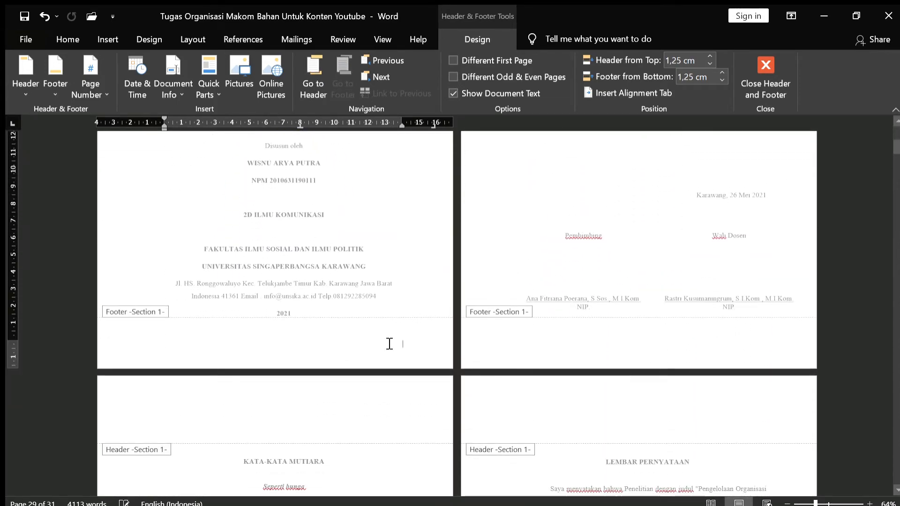
{"action": "double_click", "coordinate": [415, 292]}
Insert a centred page number in the footer of the ABSTRAK page's section.
{"action": "scroll", "coordinate": [416, 292], "scroll_direction": "down", "scroll_amount": 12}
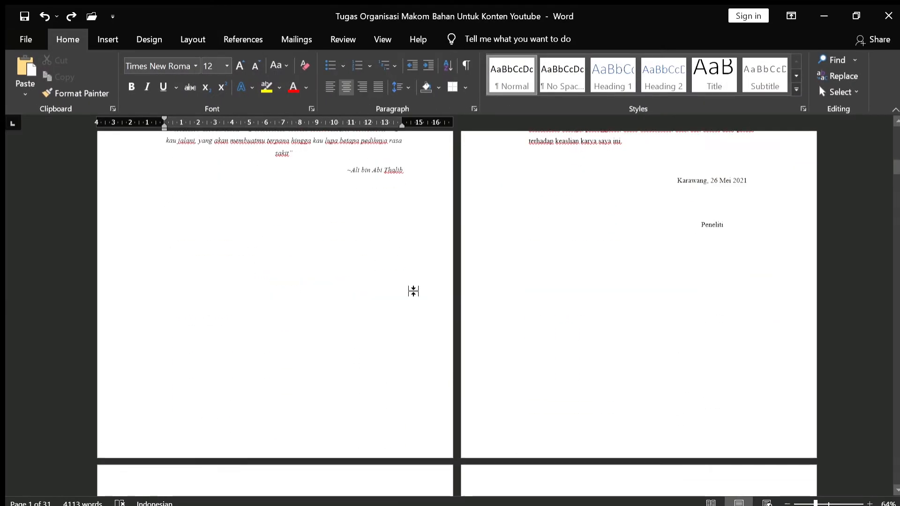
{"action": "scroll", "coordinate": [415, 292], "scroll_direction": "down", "scroll_amount": 1}
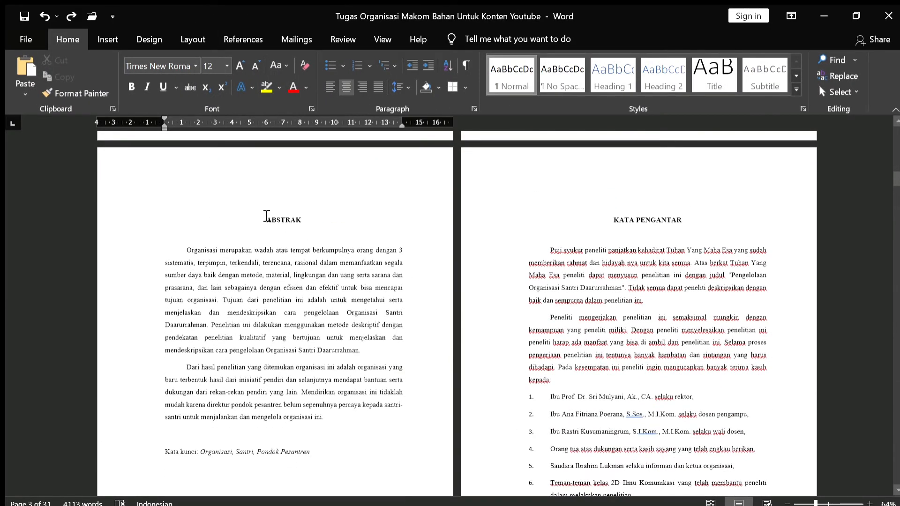
{"action": "scroll", "coordinate": [270, 169], "scroll_direction": "down", "scroll_amount": 1}
{"action": "left_click", "coordinate": [263, 196]}
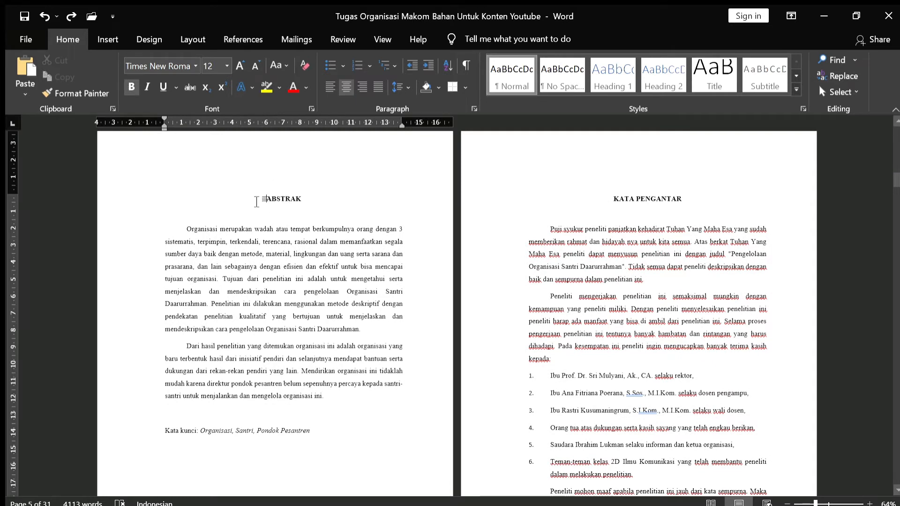
{"action": "scroll", "coordinate": [258, 202], "scroll_direction": "down", "scroll_amount": 1}
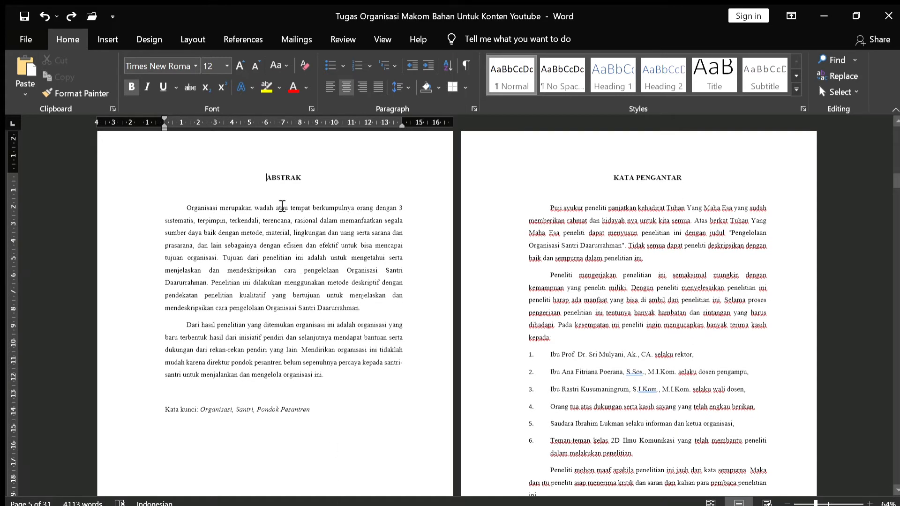
{"action": "scroll", "coordinate": [283, 208], "scroll_direction": "down", "scroll_amount": 5}
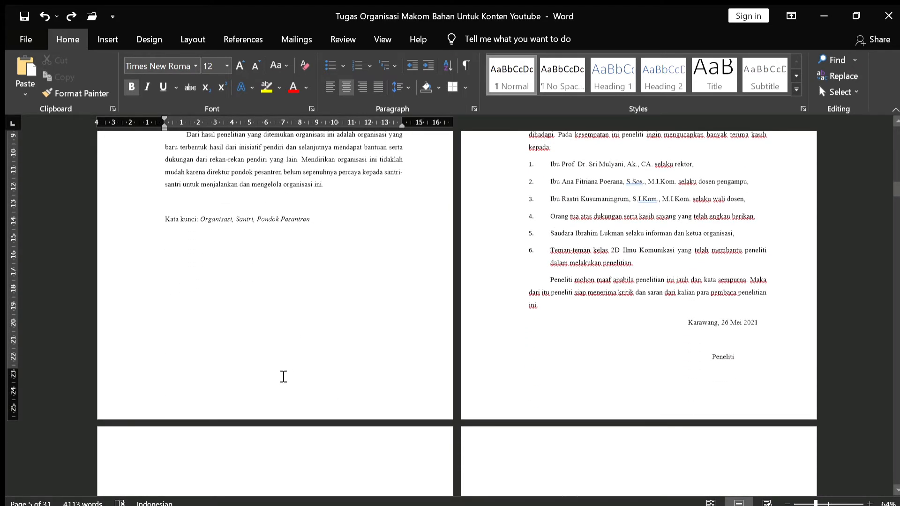
{"action": "double_click", "coordinate": [266, 392]}
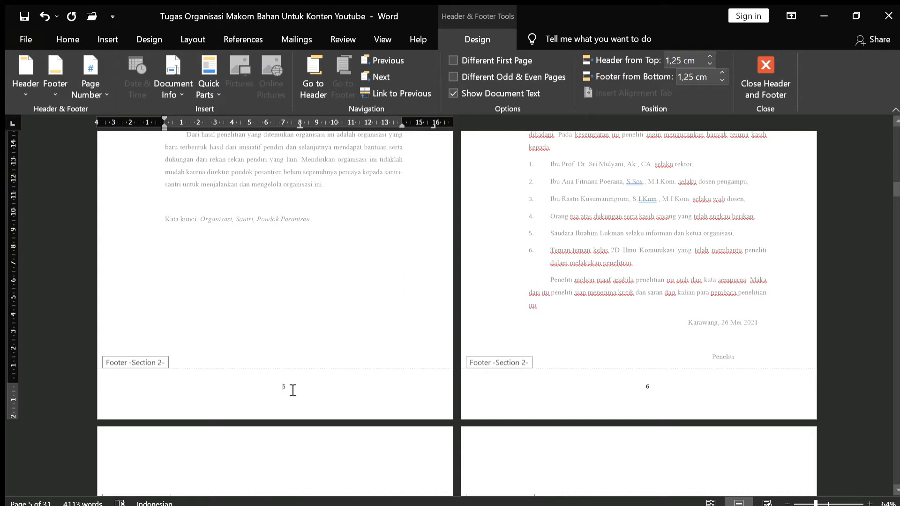
Format the ABSTRAK section's footer page numbers as lowercase Roman numerals starting at i, and leave footer editing.
{"action": "left_click", "coordinate": [293, 390]}
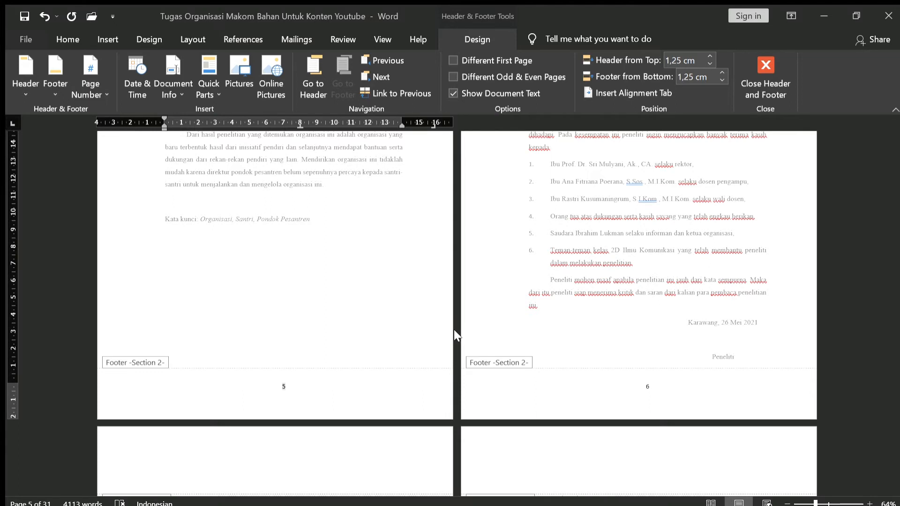
{"action": "scroll", "coordinate": [453, 330], "scroll_direction": "down", "scroll_amount": 3}
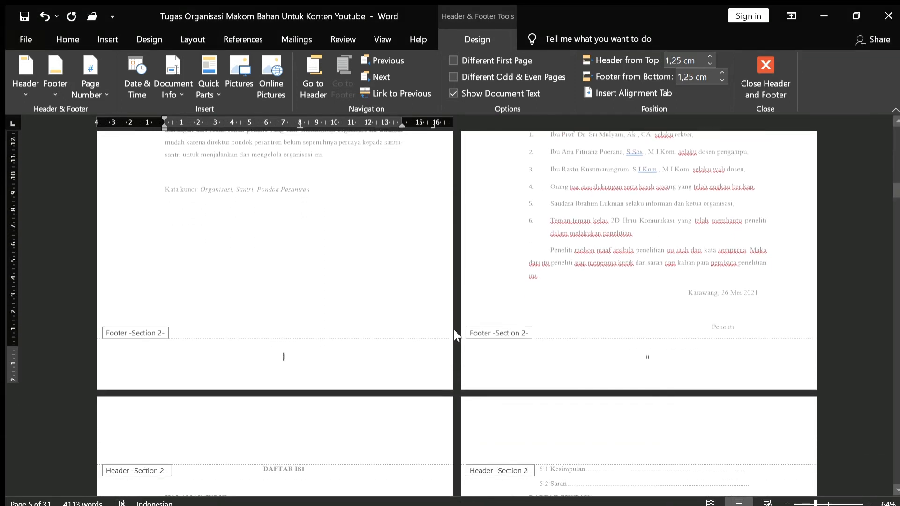
{"action": "scroll", "coordinate": [454, 330], "scroll_direction": "down", "scroll_amount": 3}
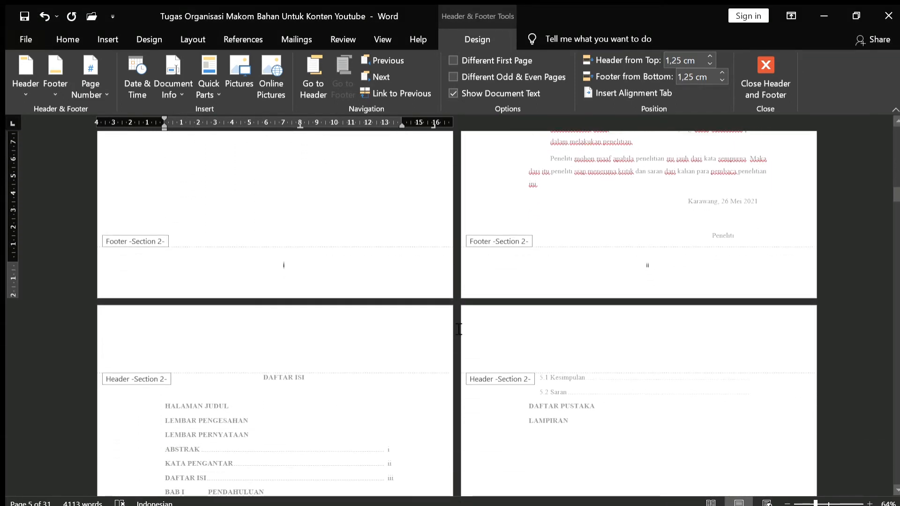
{"action": "scroll", "coordinate": [458, 330], "scroll_direction": "down", "scroll_amount": 3}
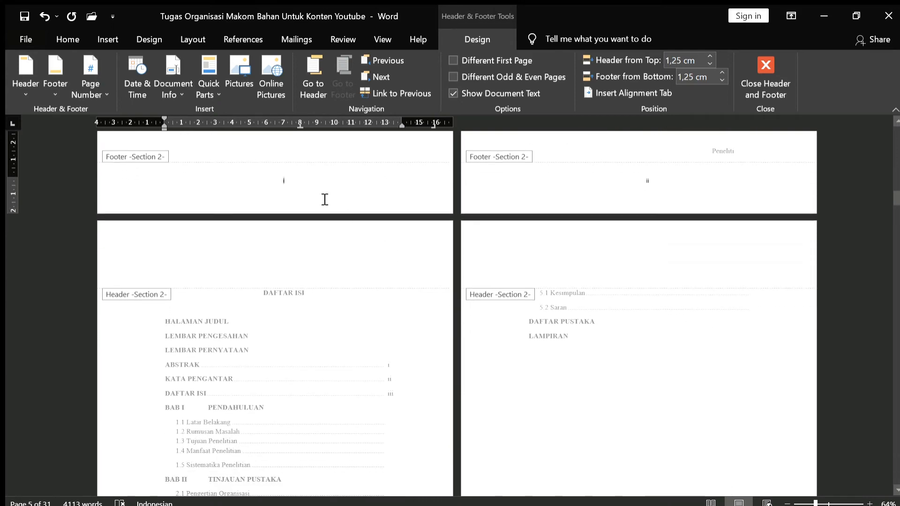
{"action": "double_click", "coordinate": [318, 146]}
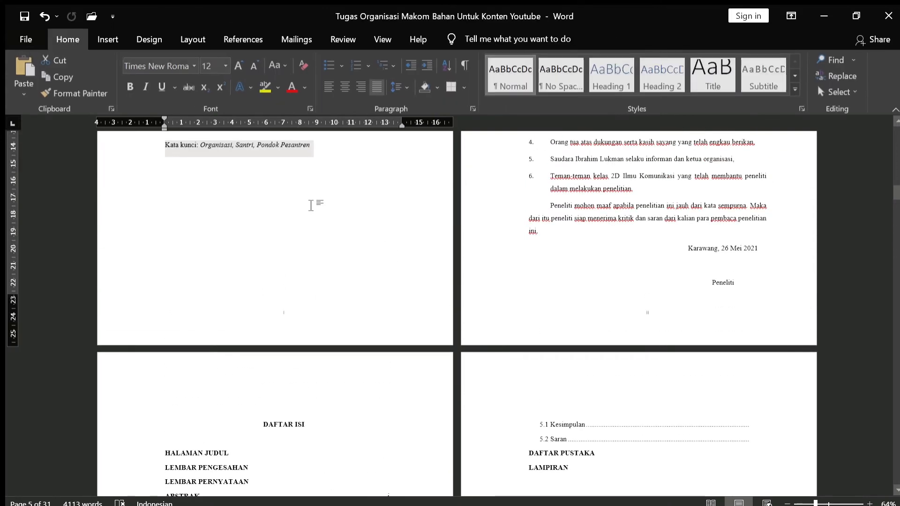
Insert a centred page number in the first-page footer of the BAB I section.
{"action": "scroll", "coordinate": [337, 274], "scroll_direction": "down", "scroll_amount": 2}
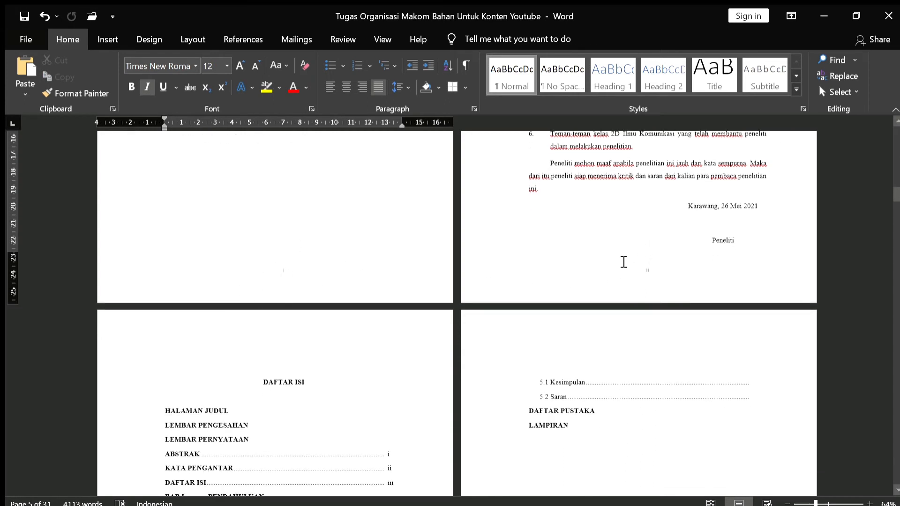
{"action": "scroll", "coordinate": [639, 255], "scroll_direction": "down", "scroll_amount": 15}
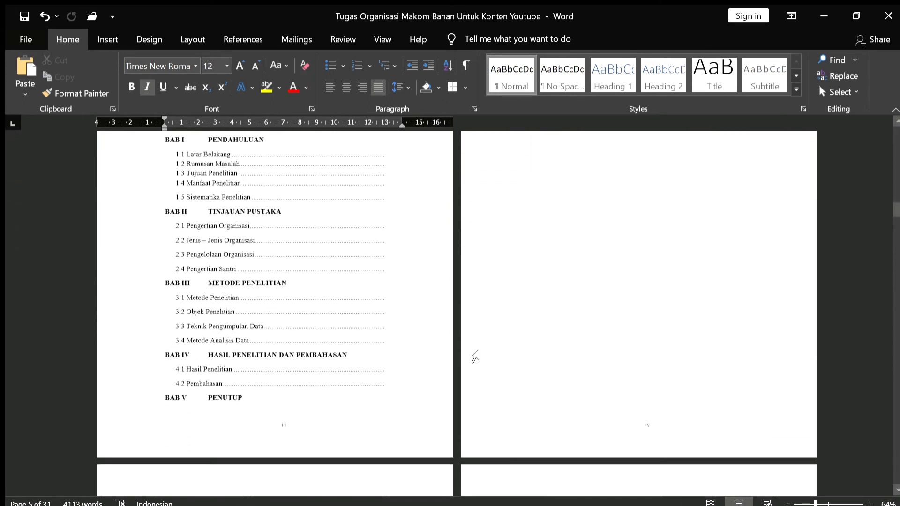
{"action": "scroll", "coordinate": [401, 361], "scroll_direction": "down", "scroll_amount": 6}
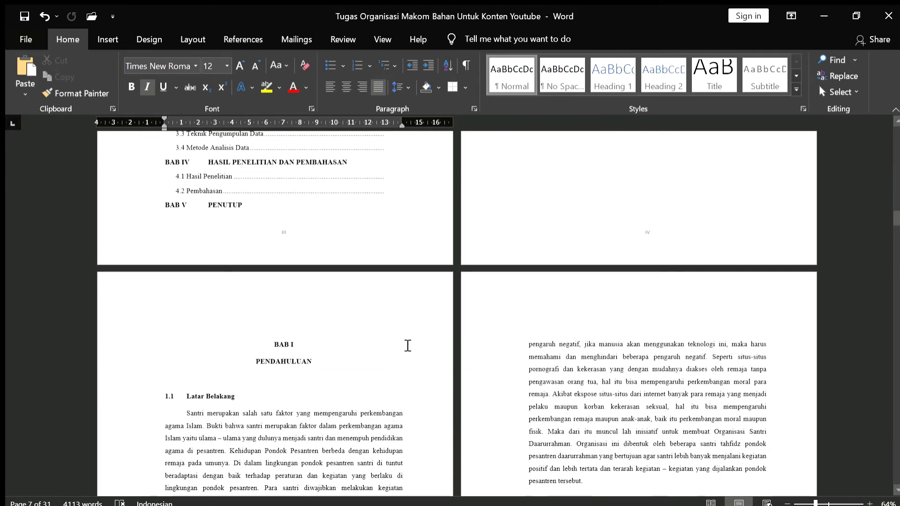
{"action": "scroll", "coordinate": [408, 346], "scroll_direction": "down", "scroll_amount": 3}
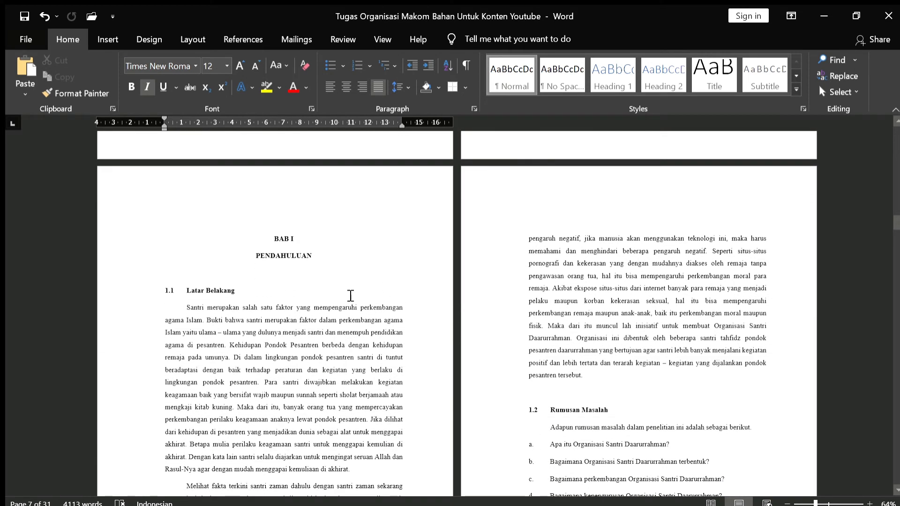
{"action": "scroll", "coordinate": [350, 295], "scroll_direction": "down", "scroll_amount": 5}
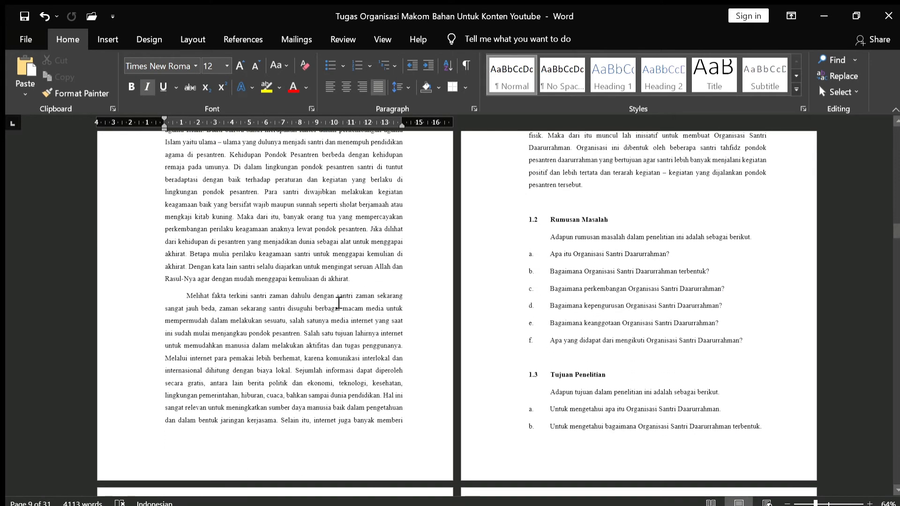
{"action": "scroll", "coordinate": [338, 302], "scroll_direction": "down", "scroll_amount": 1}
{"action": "double_click", "coordinate": [273, 422]}
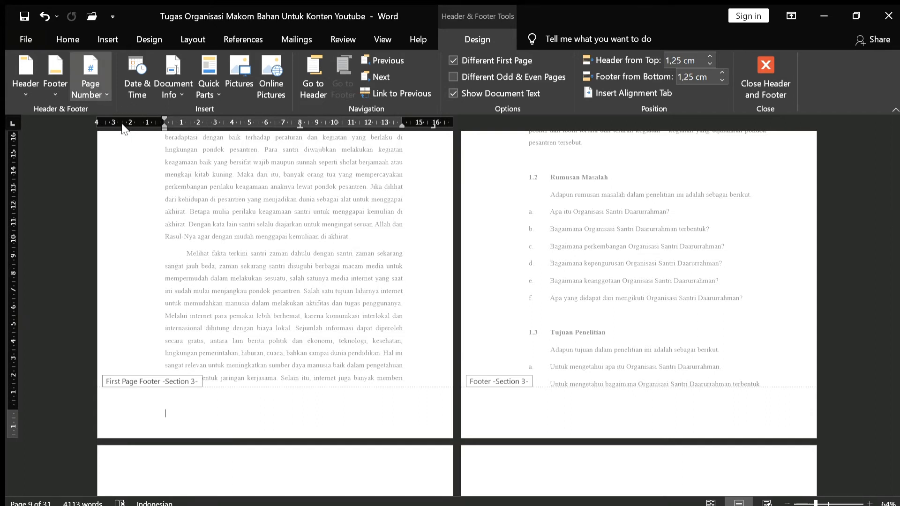
{"action": "left_click", "coordinate": [287, 253]}
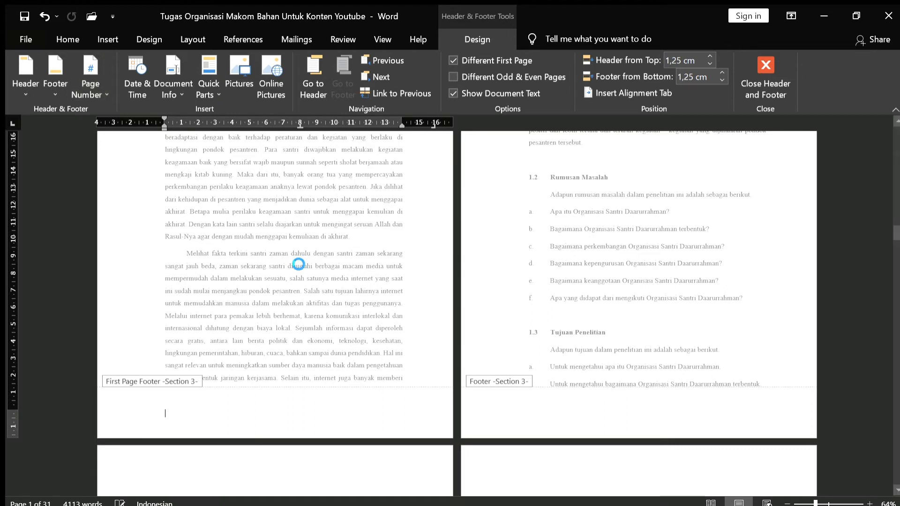
Restart the BAB I section's page numbering at 1.
{"action": "double_click", "coordinate": [285, 407]}
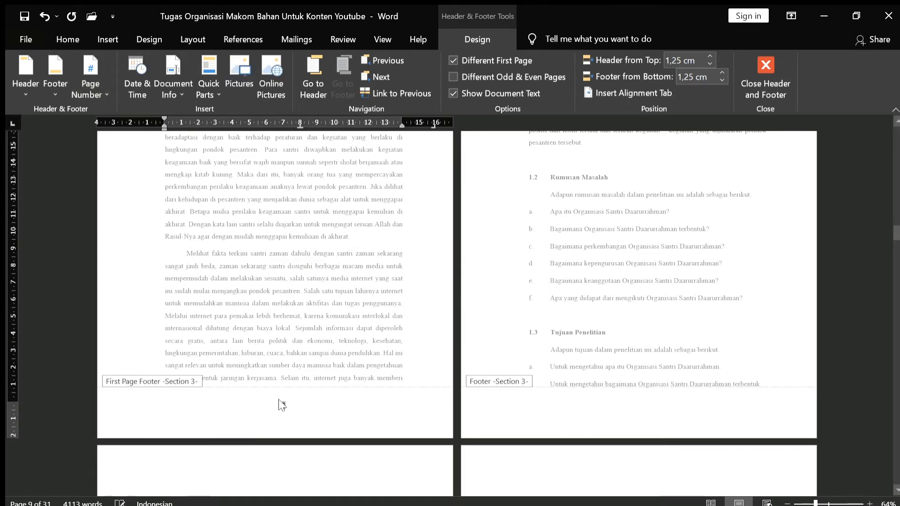
{"action": "left_click", "coordinate": [97, 84]}
{"action": "left_click", "coordinate": [105, 177]}
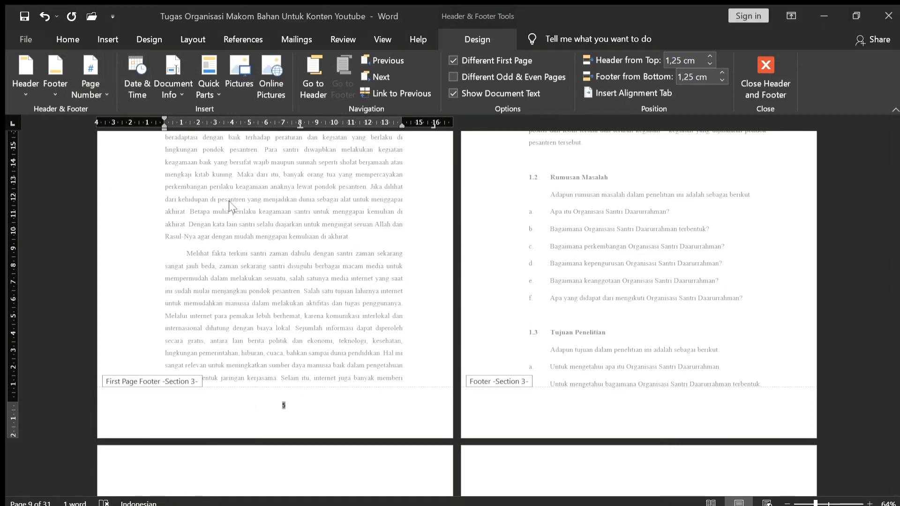
{"action": "left_click", "coordinate": [438, 332]}
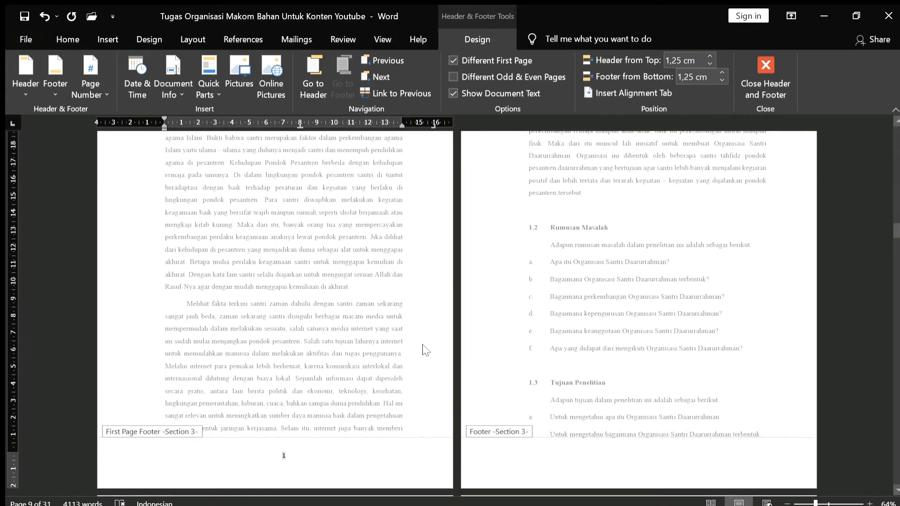
Insert a right-aligned page number in the header of BAB I's second page and leave header editing.
{"action": "scroll", "coordinate": [422, 357], "scroll_direction": "up", "scroll_amount": 5}
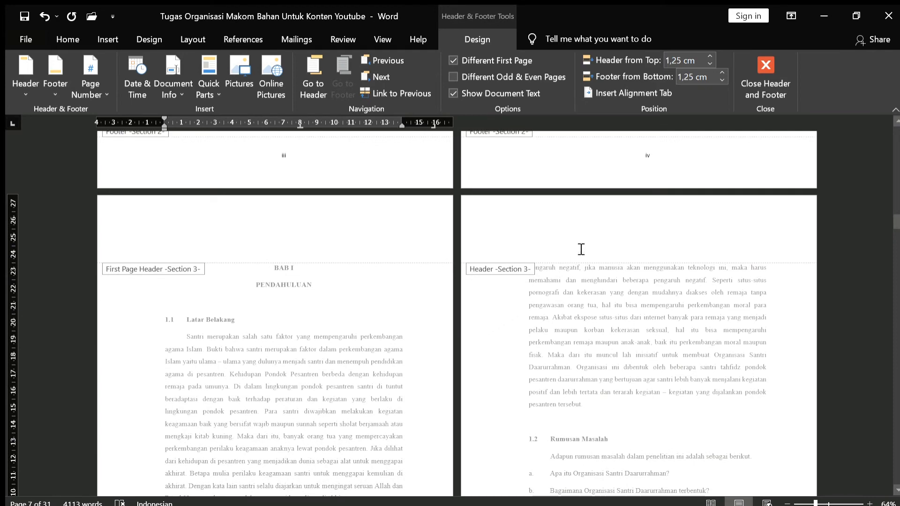
{"action": "left_click", "coordinate": [724, 238]}
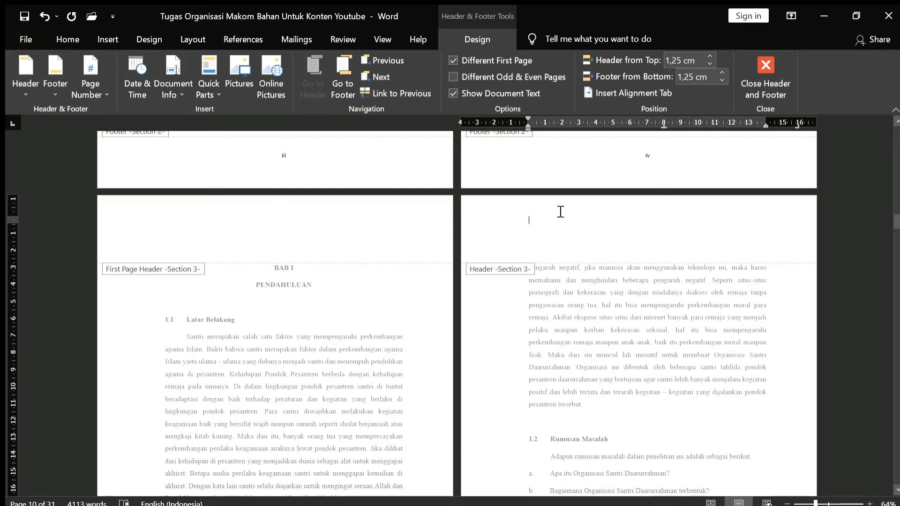
{"action": "scroll", "coordinate": [556, 227], "scroll_direction": "down", "scroll_amount": 1}
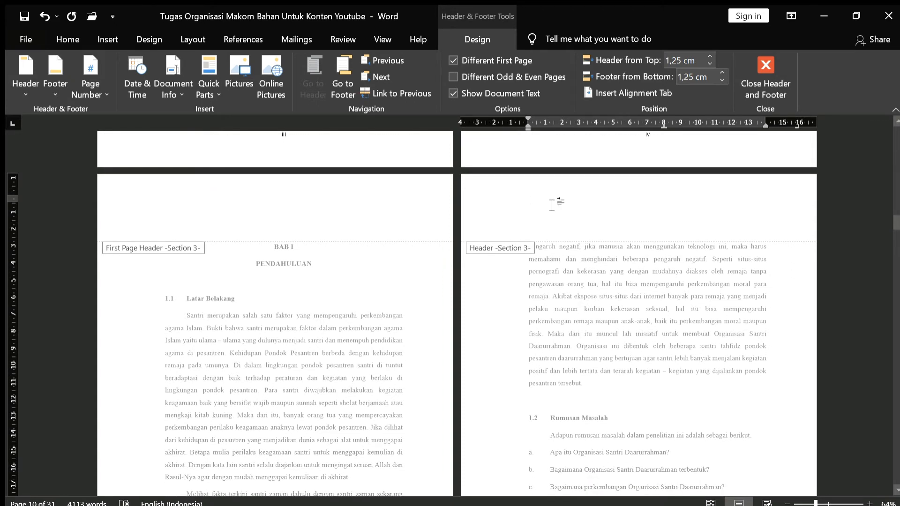
{"action": "left_click", "coordinate": [407, 206]}
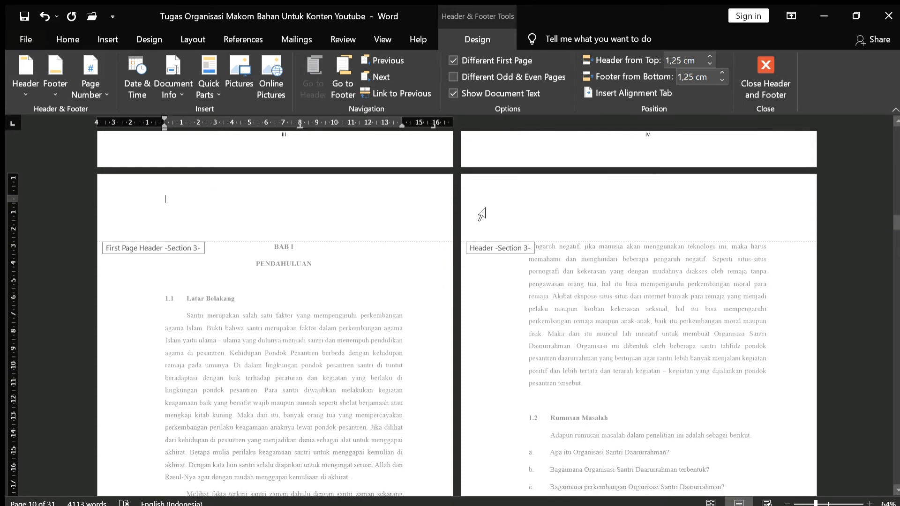
{"action": "left_click", "coordinate": [564, 214]}
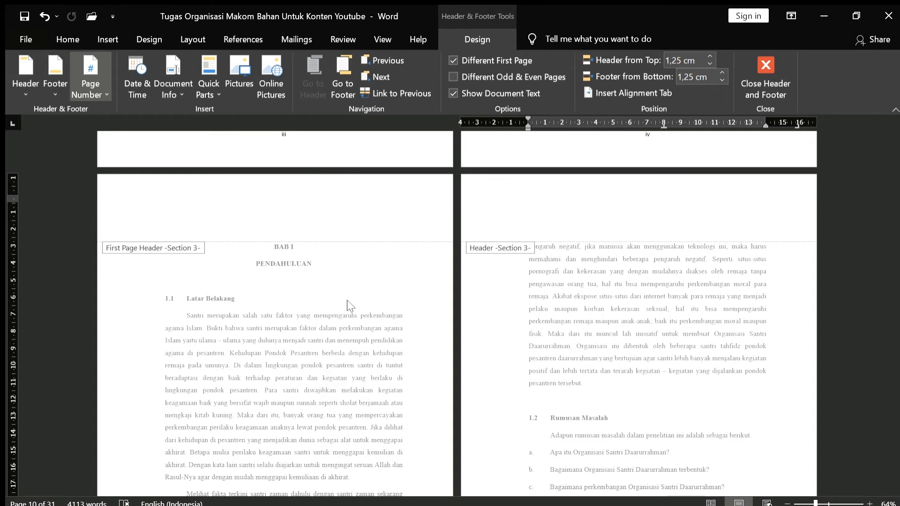
{"action": "key", "text": "ctrl+z"}
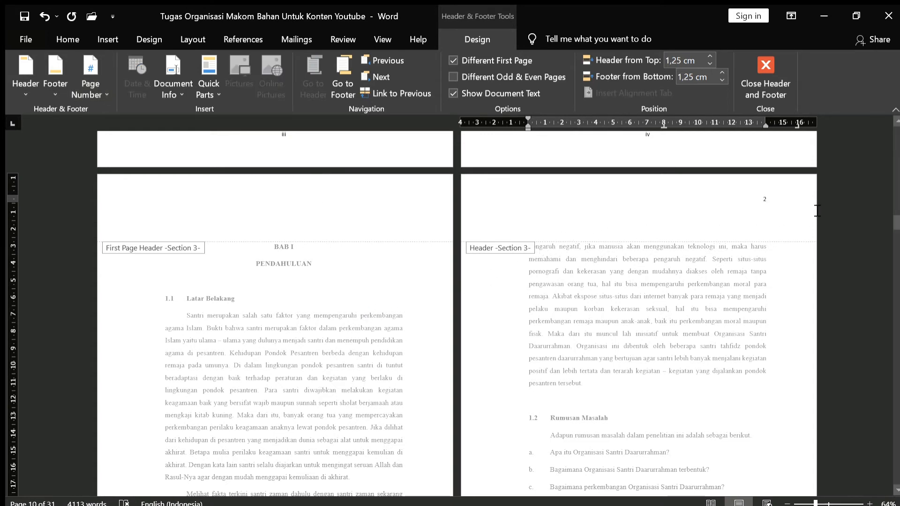
{"action": "scroll", "coordinate": [817, 211], "scroll_direction": "down", "scroll_amount": 1}
{"action": "scroll", "coordinate": [817, 211], "scroll_direction": "up", "scroll_amount": 1}
{"action": "double_click", "coordinate": [795, 272]}
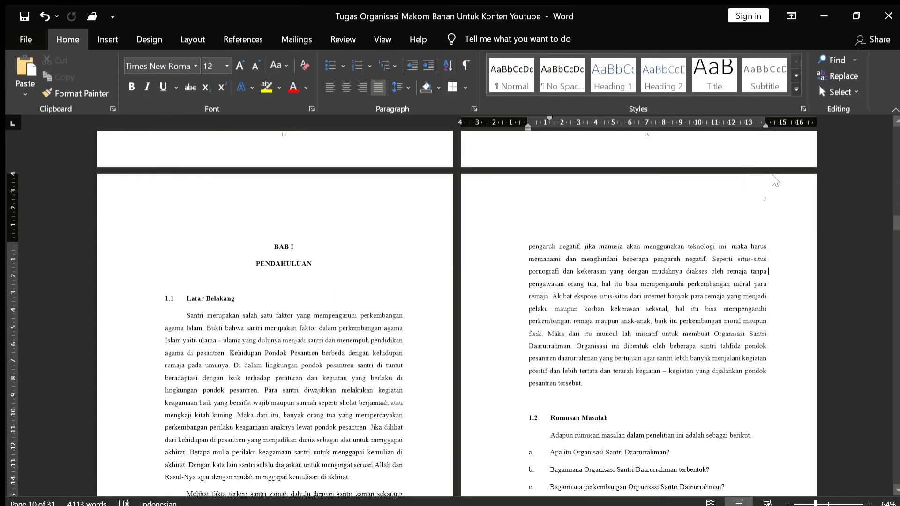
Check the page numbers on the remaining BAB I pages and the header and footer numbering of the BAB II section's opening pages.
{"action": "scroll", "coordinate": [785, 269], "scroll_direction": "down", "scroll_amount": 10}
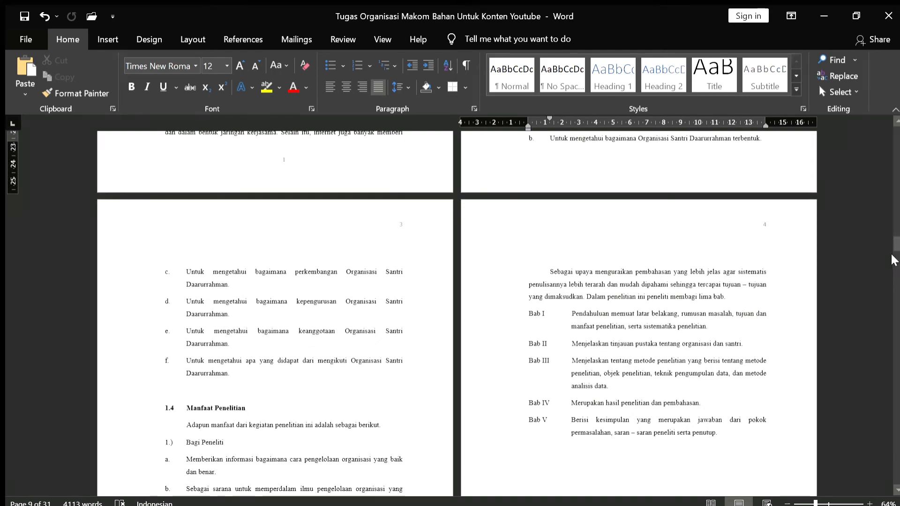
{"action": "scroll", "coordinate": [457, 314], "scroll_direction": "down", "scroll_amount": 10}
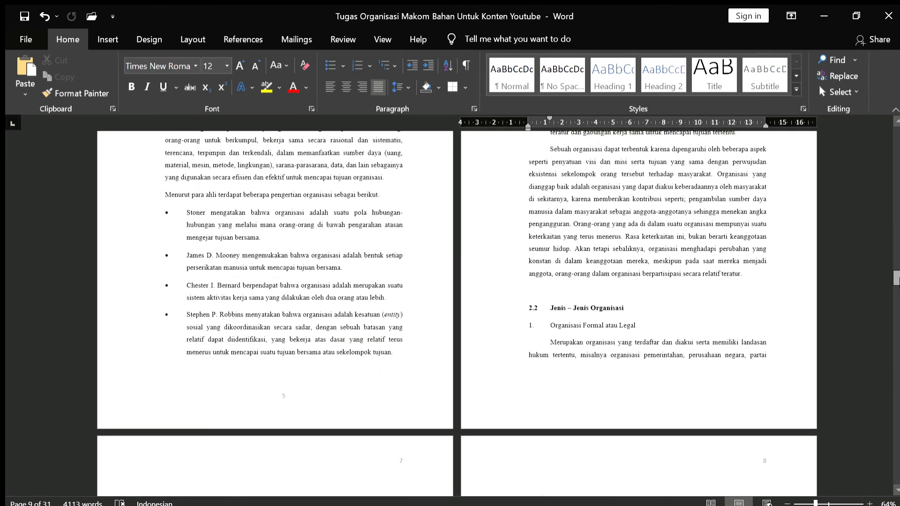
{"action": "scroll", "coordinate": [457, 314], "scroll_direction": "up", "scroll_amount": 4}
{"action": "left_click_drag", "start_coordinate": [898, 272], "coordinate": [898, 271]}
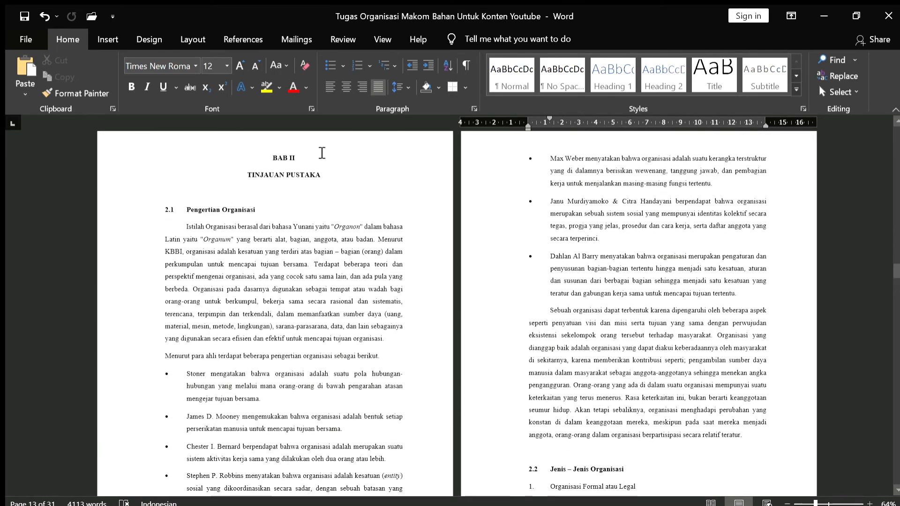
{"action": "double_click", "coordinate": [316, 149]}
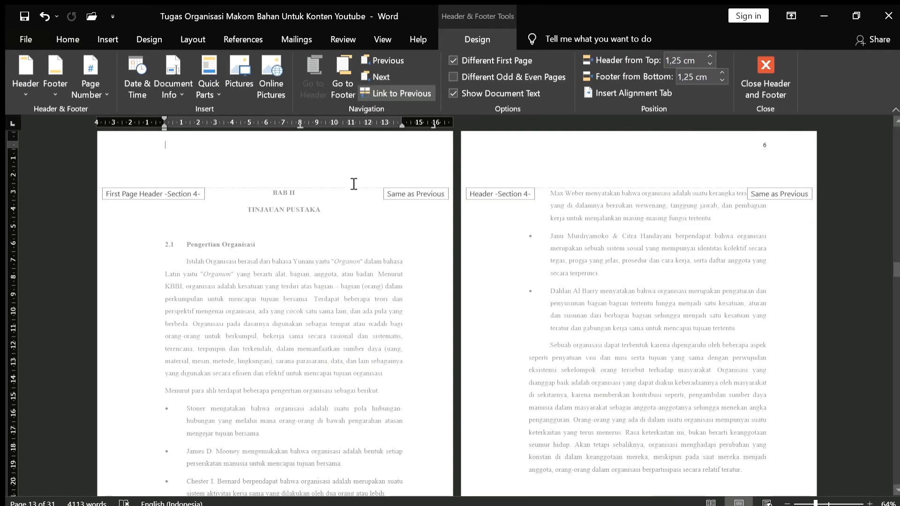
{"action": "scroll", "coordinate": [352, 185], "scroll_direction": "down", "scroll_amount": 4}
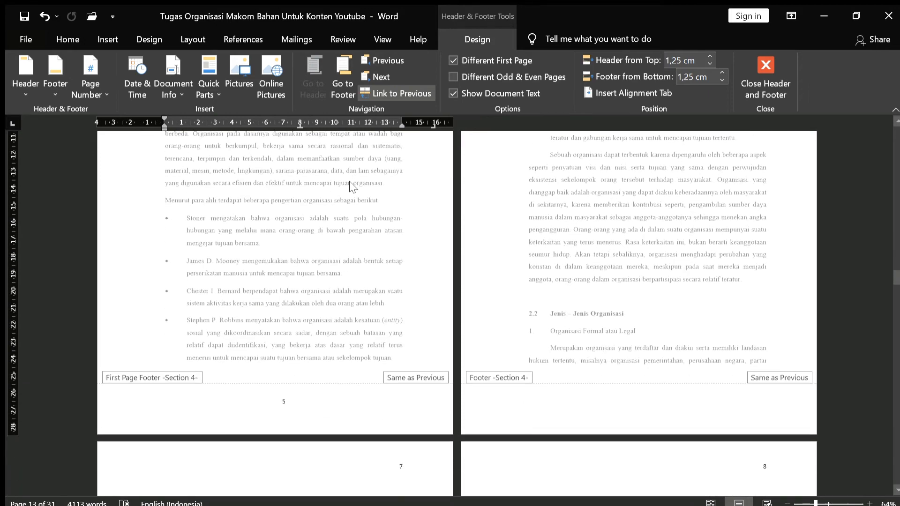
{"action": "scroll", "coordinate": [343, 194], "scroll_direction": "up", "scroll_amount": 3}
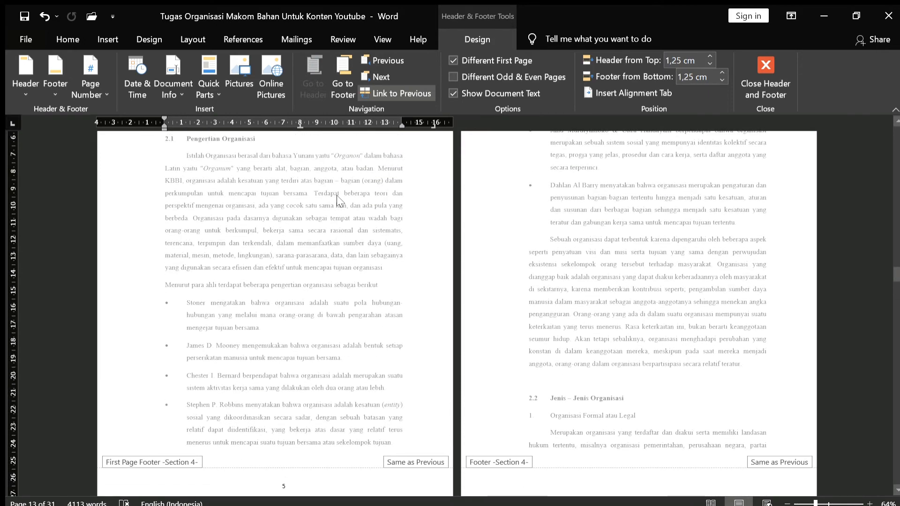
{"action": "scroll", "coordinate": [346, 202], "scroll_direction": "down", "scroll_amount": 4}
{"action": "scroll", "coordinate": [347, 203], "scroll_direction": "up", "scroll_amount": 5}
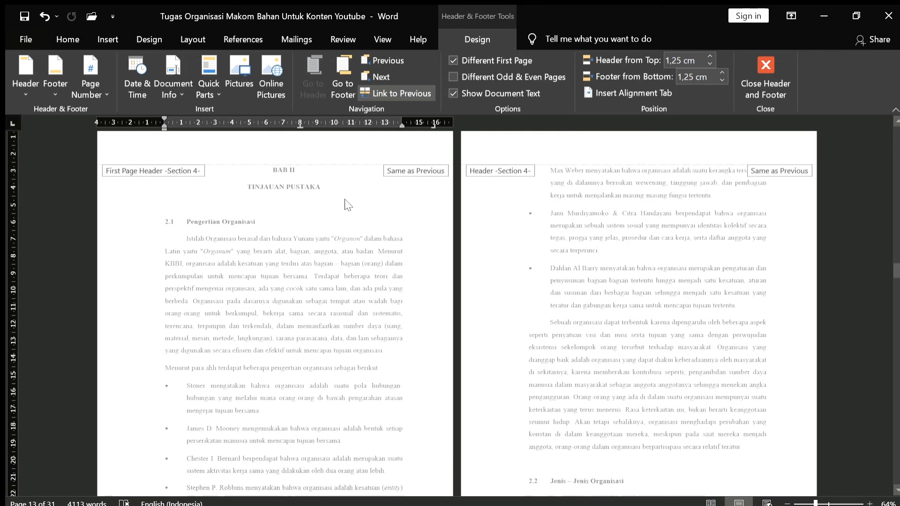
{"action": "scroll", "coordinate": [353, 206], "scroll_direction": "down", "scroll_amount": 5}
{"action": "scroll", "coordinate": [349, 205], "scroll_direction": "up", "scroll_amount": 3}
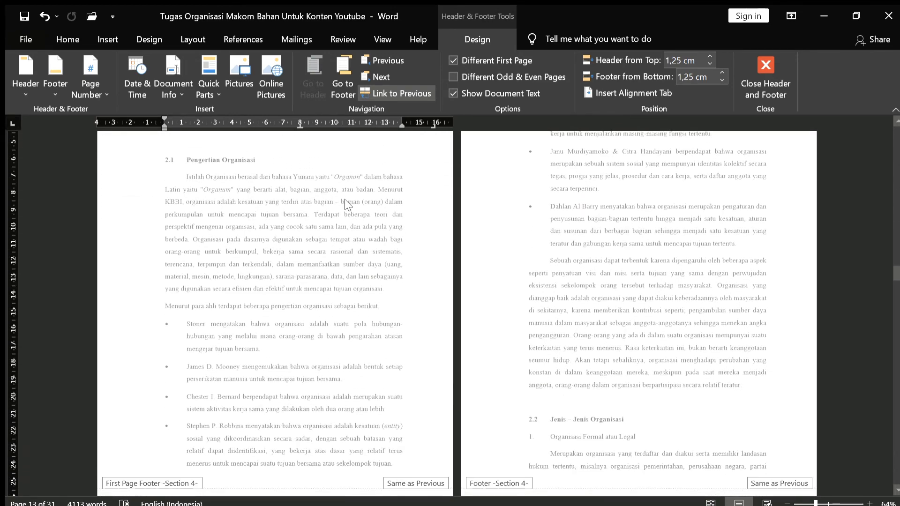
{"action": "scroll", "coordinate": [347, 205], "scroll_direction": "down", "scroll_amount": 5}
{"action": "scroll", "coordinate": [346, 204], "scroll_direction": "down", "scroll_amount": 1}
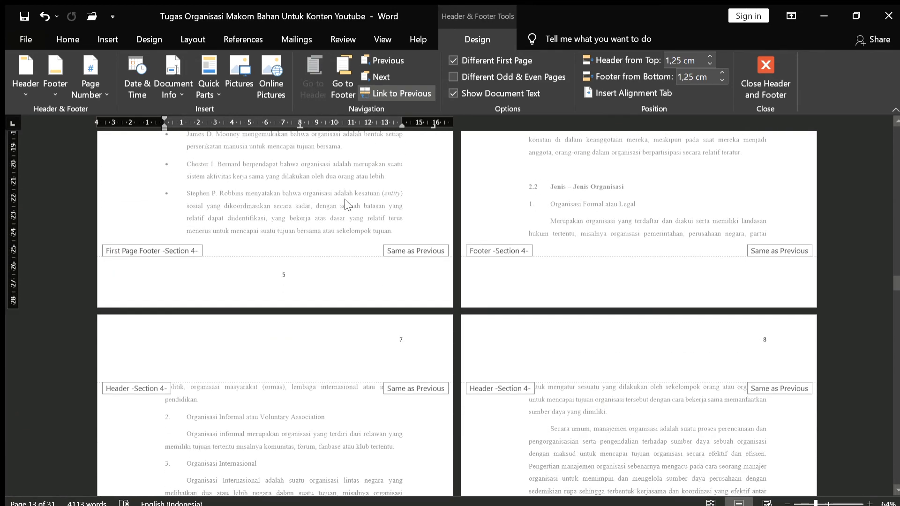
Check the header and footer page numbers from the remaining BAB II pages through BAB V to the DAFTAR PUSTAKA page.
{"action": "scroll", "coordinate": [351, 205], "scroll_direction": "down", "scroll_amount": 4}
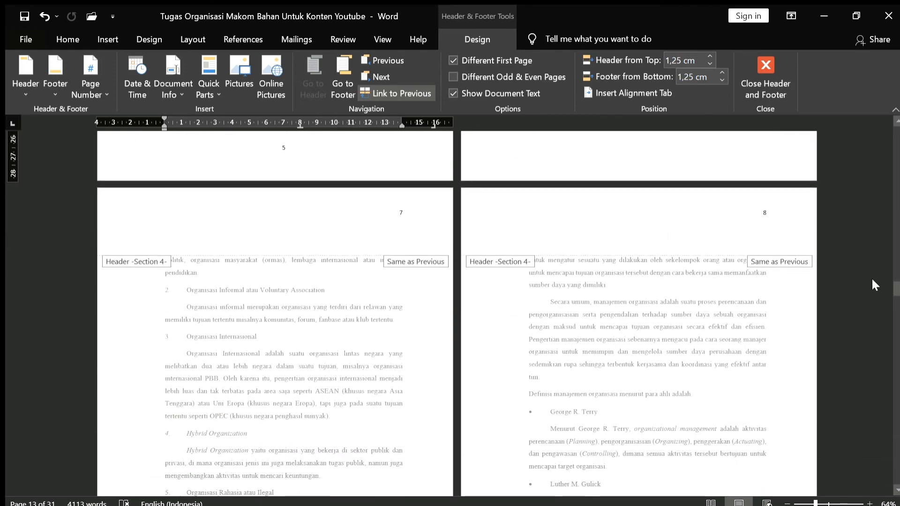
{"action": "scroll", "coordinate": [896, 289], "scroll_direction": "down", "scroll_amount": 12}
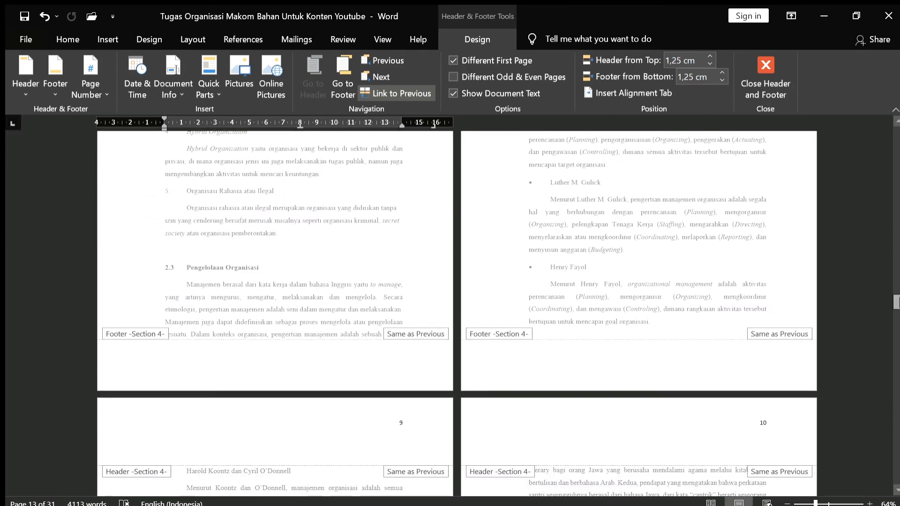
{"action": "scroll", "coordinate": [896, 305], "scroll_direction": "down", "scroll_amount": 16}
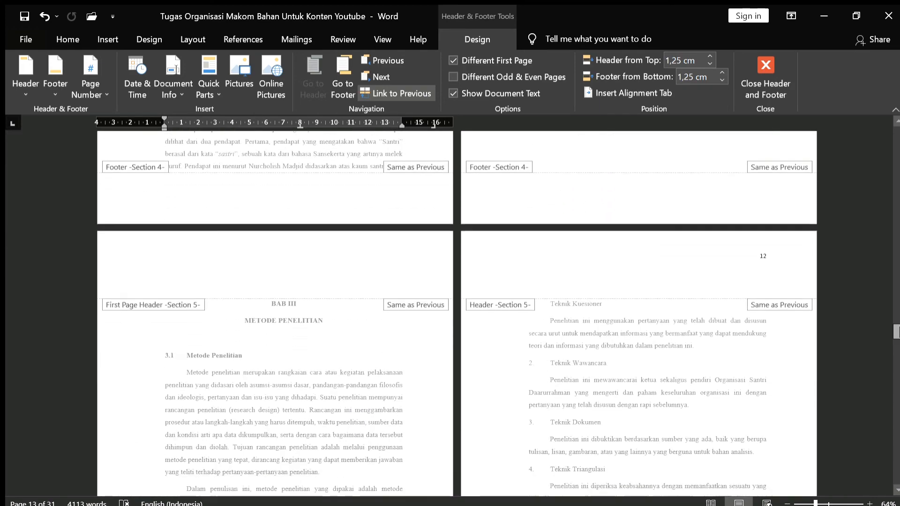
{"action": "scroll", "coordinate": [457, 314], "scroll_direction": "down", "scroll_amount": 20}
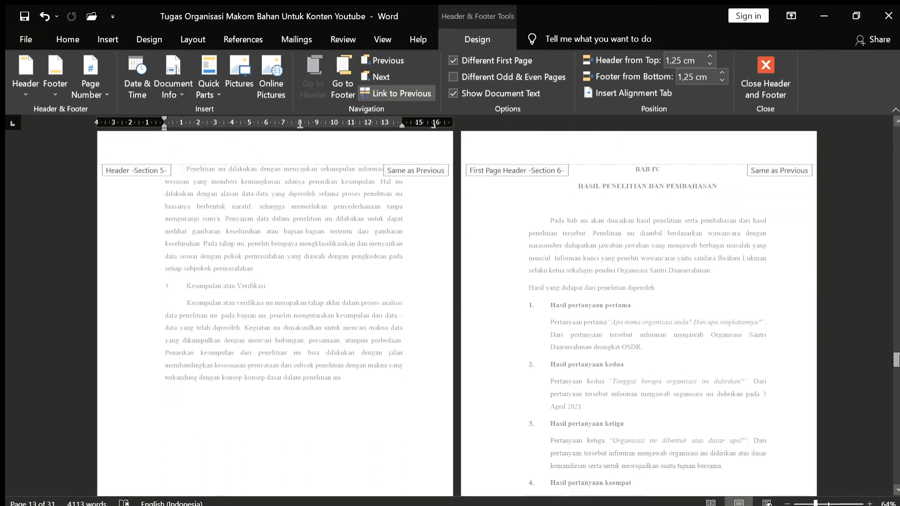
{"action": "scroll", "coordinate": [457, 314], "scroll_direction": "down", "scroll_amount": 20}
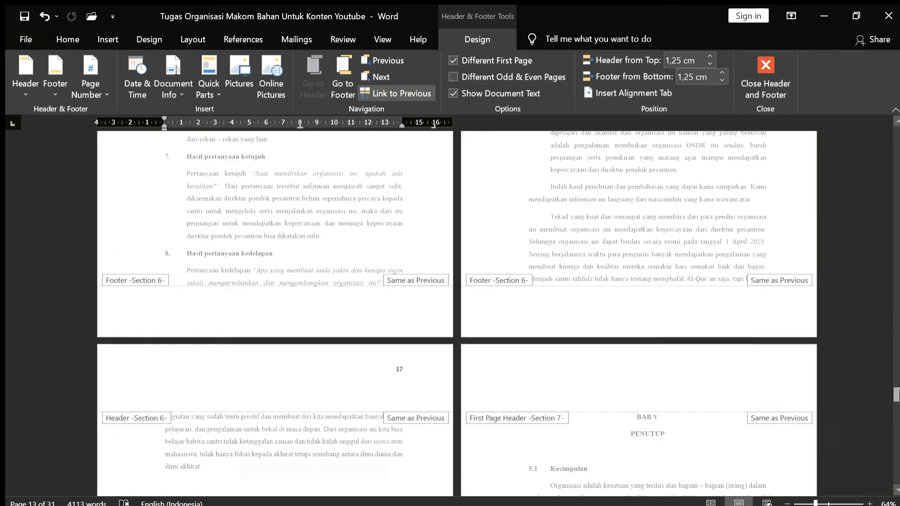
{"action": "scroll", "coordinate": [624, 323], "scroll_direction": "down", "scroll_amount": 15}
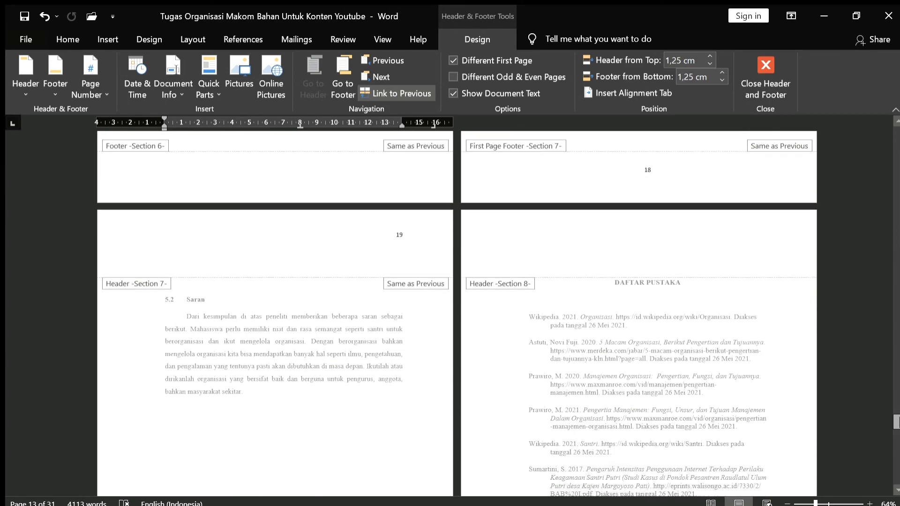
Insert a centred page number in the footer of the DAFTAR PUSTAKA section and check the footers of the LAMPIRAN pages.
{"action": "double_click", "coordinate": [606, 297]}
{"action": "scroll", "coordinate": [647, 374], "scroll_direction": "down", "scroll_amount": 8}
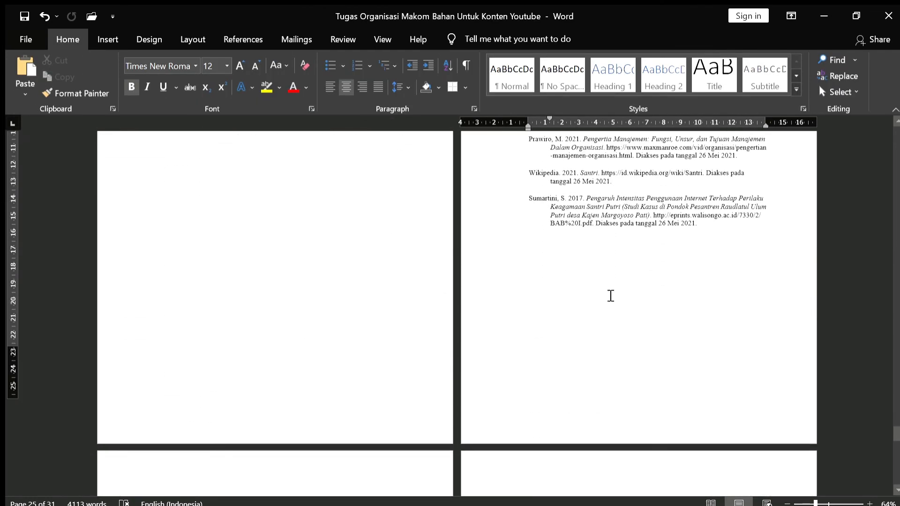
{"action": "double_click", "coordinate": [647, 374]}
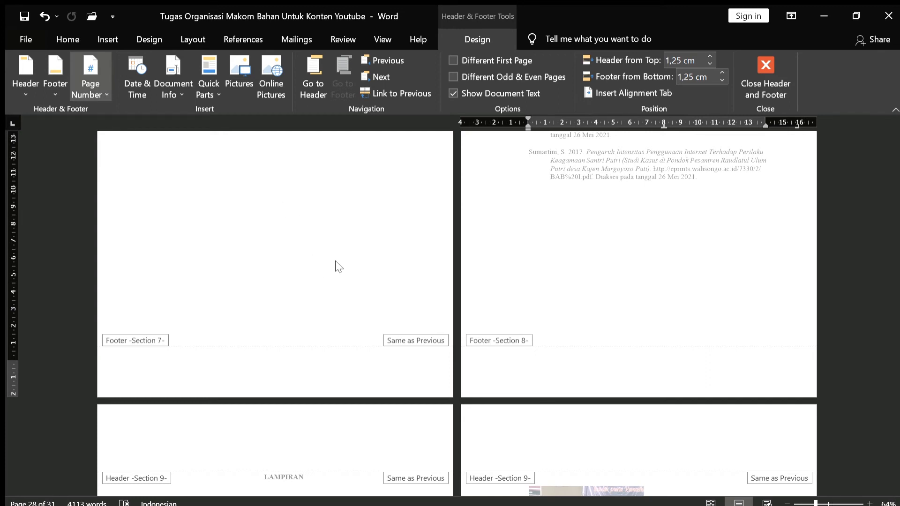
{"action": "scroll", "coordinate": [689, 249], "scroll_direction": "down", "scroll_amount": 4}
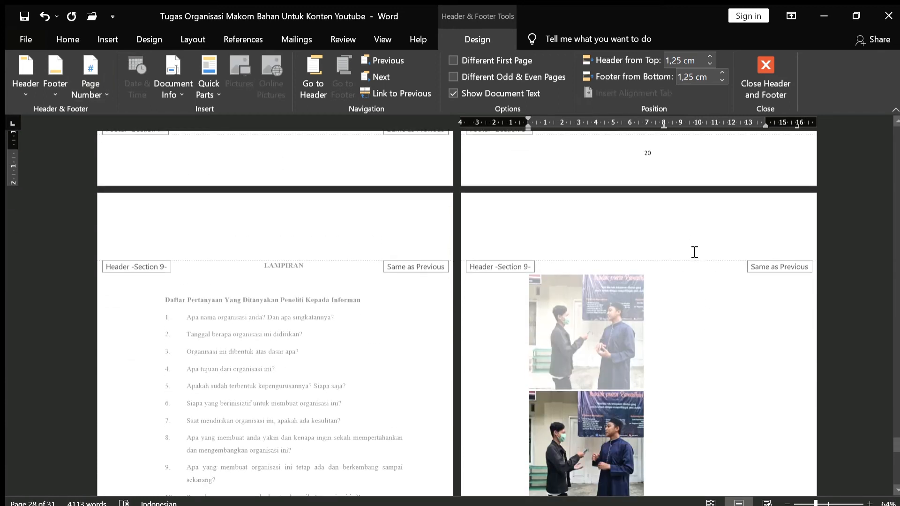
{"action": "scroll", "coordinate": [694, 251], "scroll_direction": "down", "scroll_amount": 6}
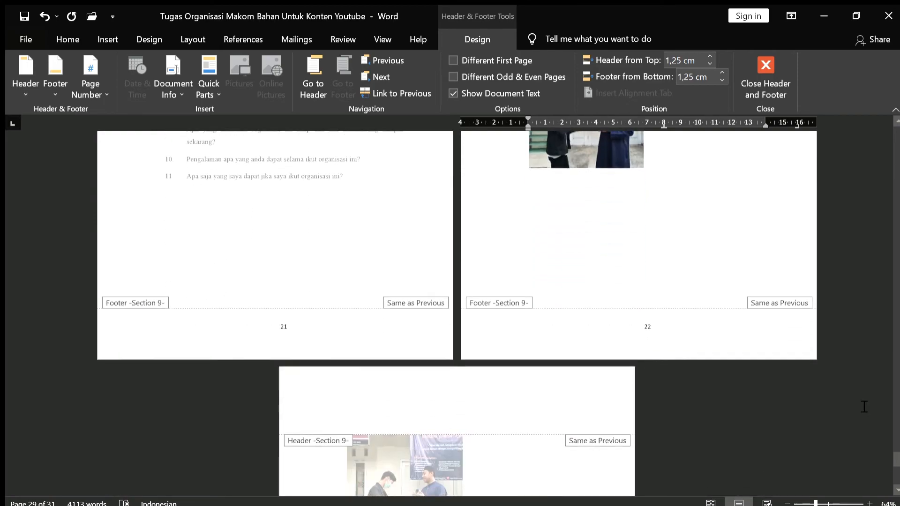
Check the footer page numbers on the ABSTRAK and KATA PENGANTAR pages from the document's start, and leave footer editing.
{"action": "left_click_drag", "start_coordinate": [895, 458], "coordinate": [896, 135]}
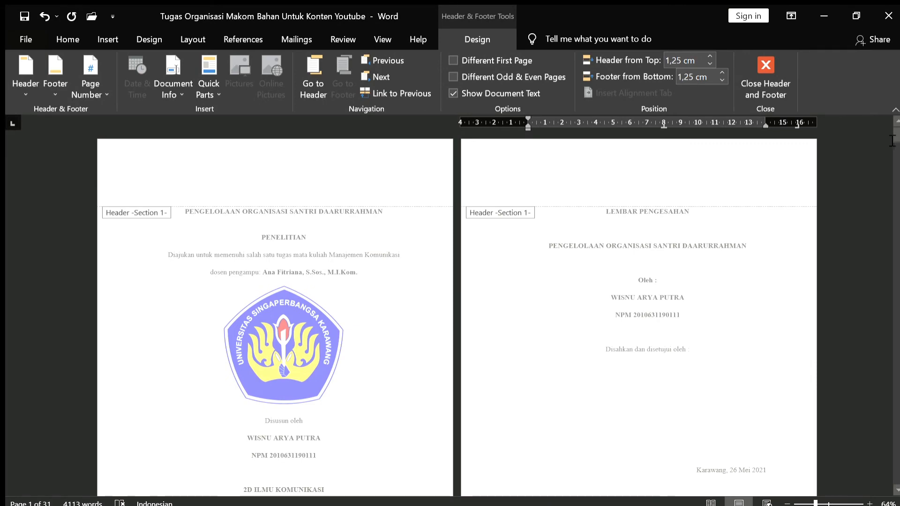
{"action": "scroll", "coordinate": [875, 160], "scroll_direction": "down", "scroll_amount": 10}
{"action": "scroll", "coordinate": [634, 293], "scroll_direction": "down", "scroll_amount": 10}
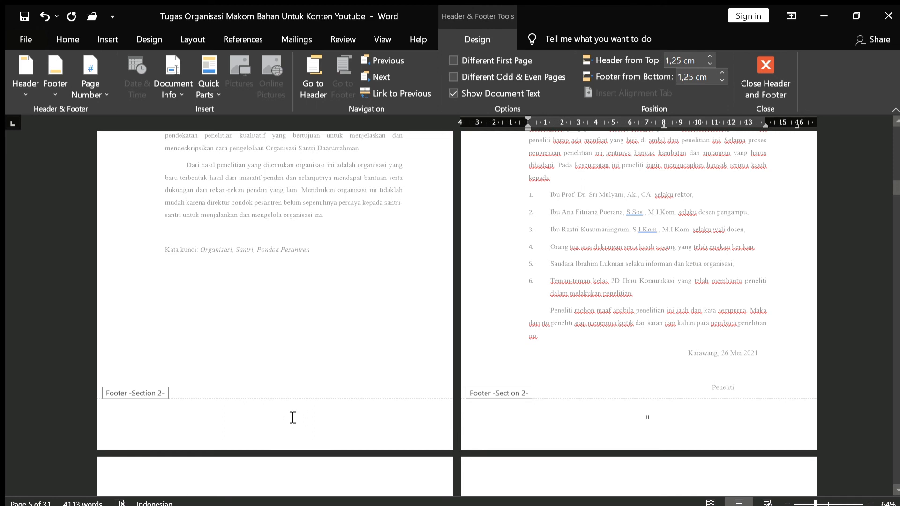
{"action": "left_click", "coordinate": [288, 417]}
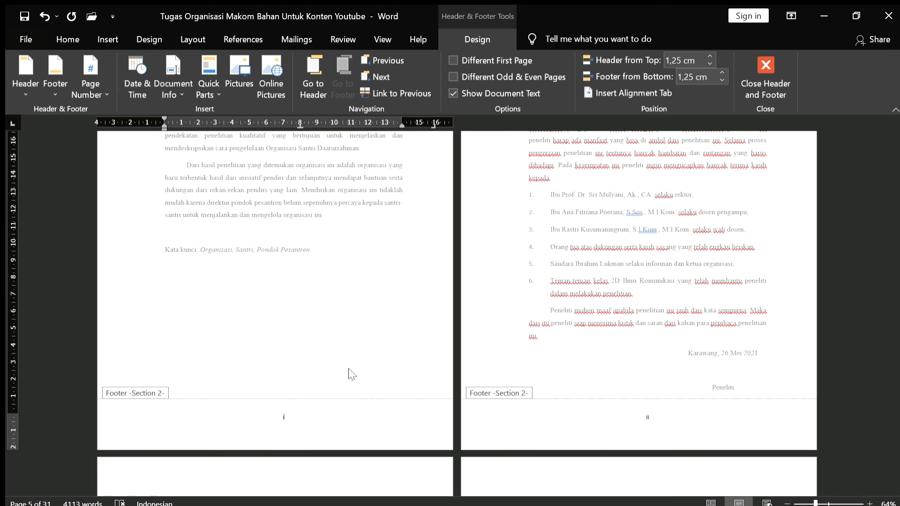
{"action": "key", "text": "Escape"}
{"action": "left_click", "coordinate": [372, 438]}
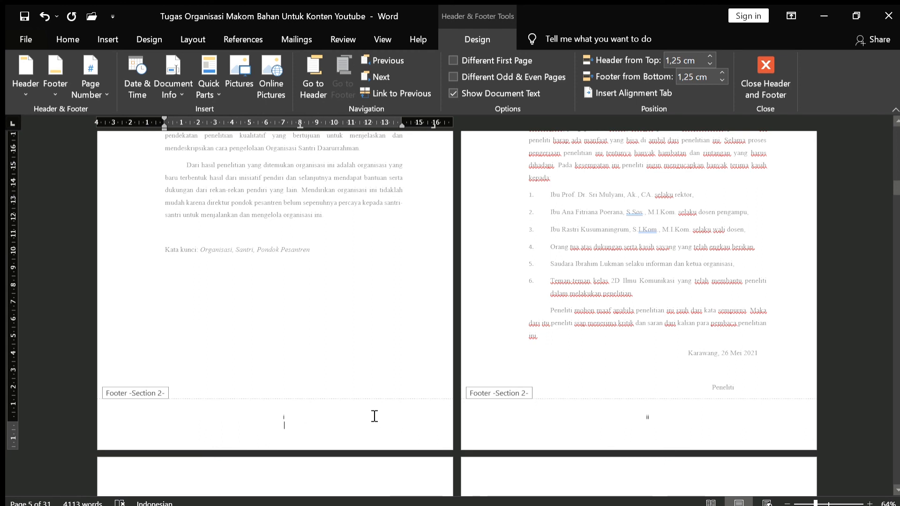
{"action": "scroll", "coordinate": [375, 416], "scroll_direction": "up", "scroll_amount": 1}
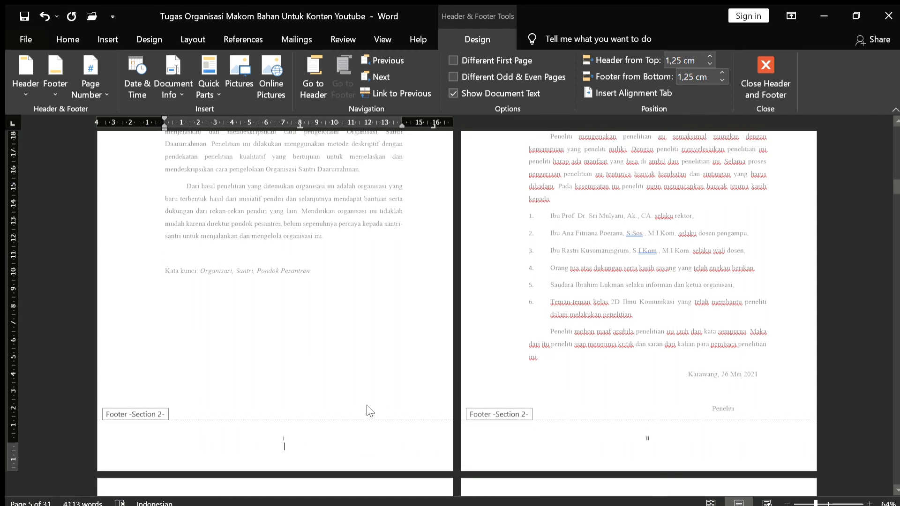
{"action": "double_click", "coordinate": [434, 322]}
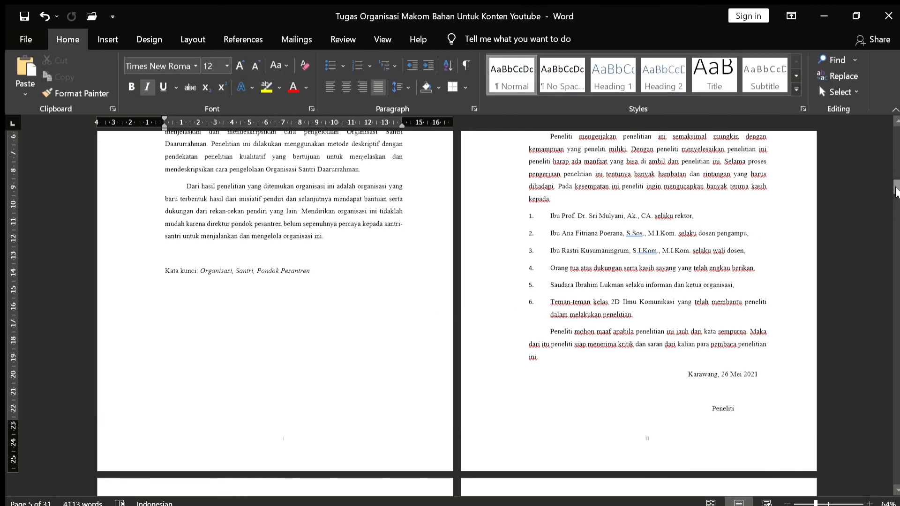
Look over the front pages between the ABSTRAK page and the cover with footer editing closed.
{"action": "scroll", "coordinate": [896, 184], "scroll_direction": "up", "scroll_amount": 3}
{"action": "scroll", "coordinate": [896, 184], "scroll_direction": "up", "scroll_amount": 8}
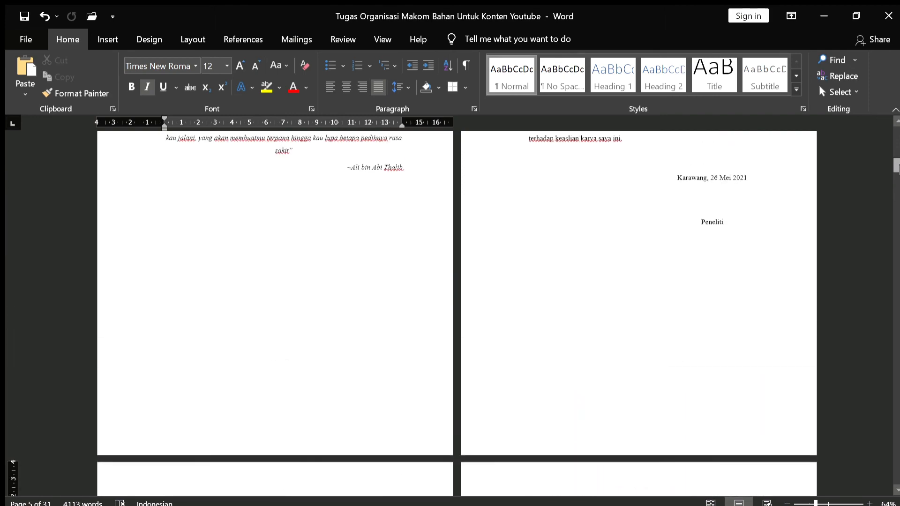
{"action": "scroll", "coordinate": [457, 291], "scroll_direction": "down", "scroll_amount": 10}
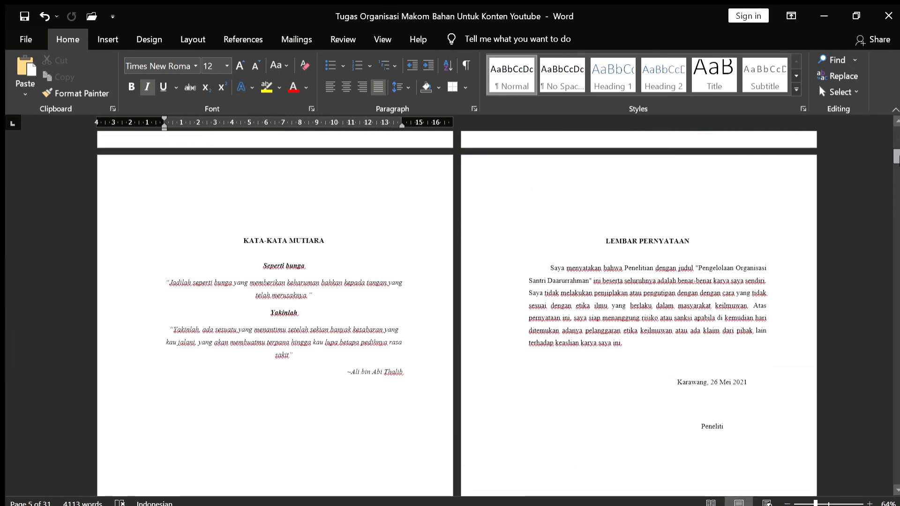
{"action": "scroll", "coordinate": [457, 291], "scroll_direction": "up", "scroll_amount": 12}
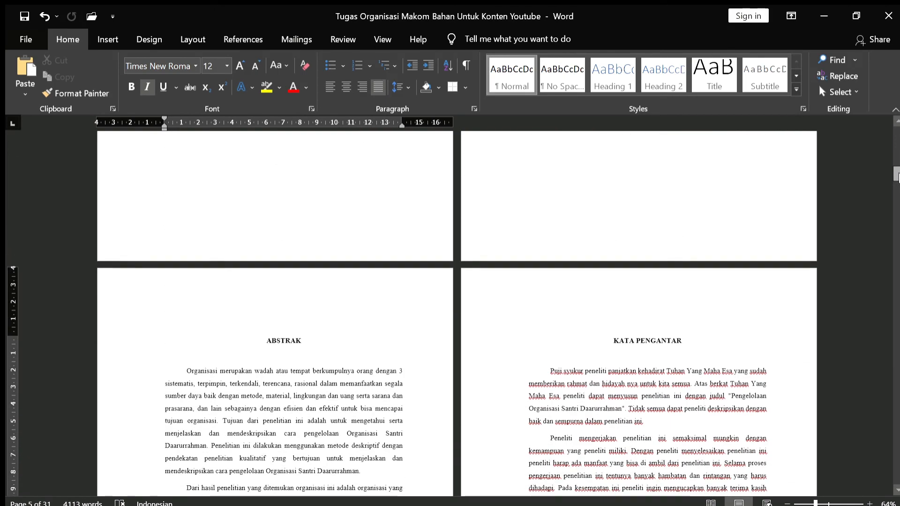
{"action": "scroll", "coordinate": [457, 313], "scroll_direction": "up", "scroll_amount": 4}
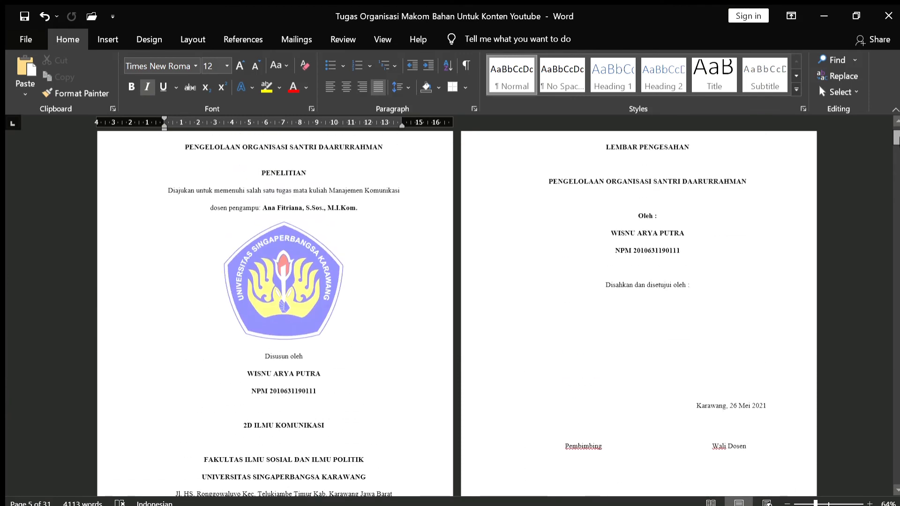